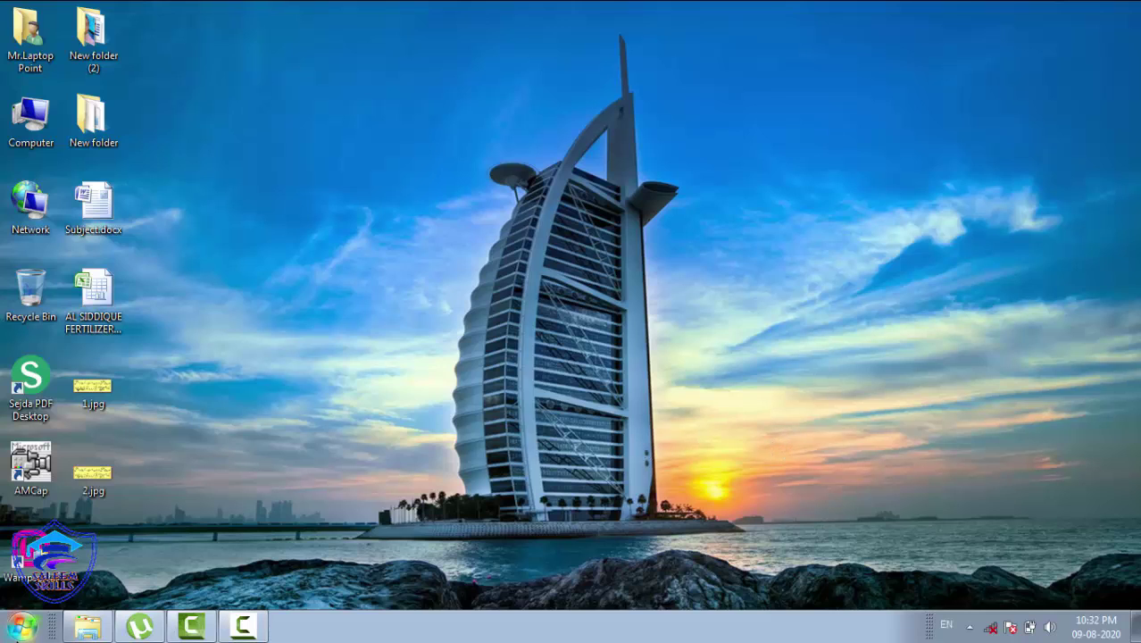
Launch Adobe Photoshop 7.0
left_click(22, 627)
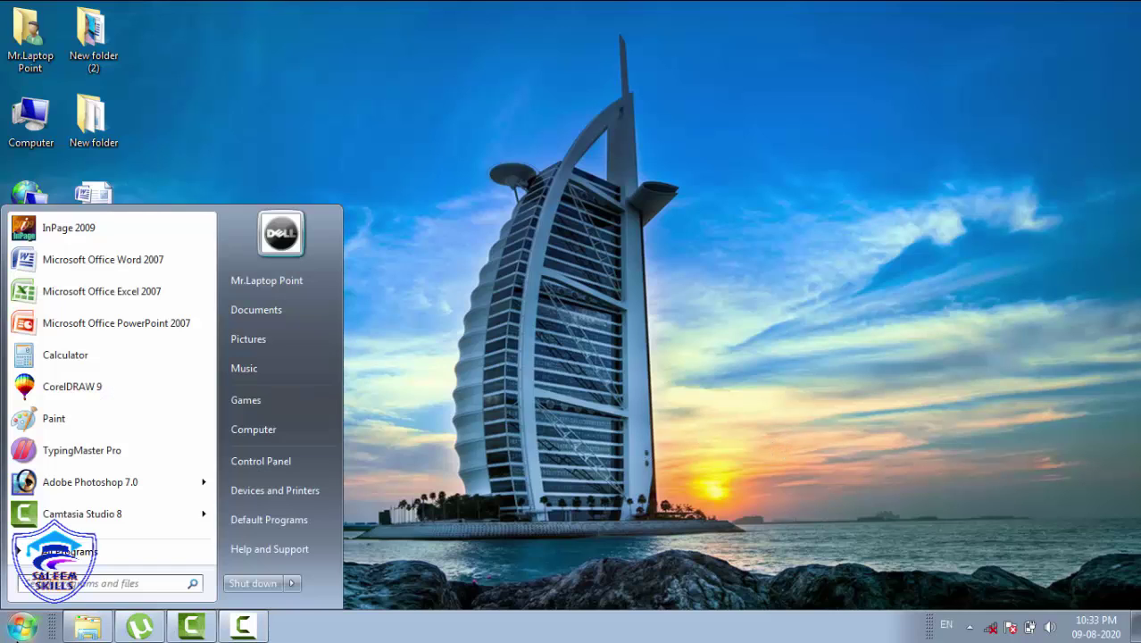
left_click(76, 485)
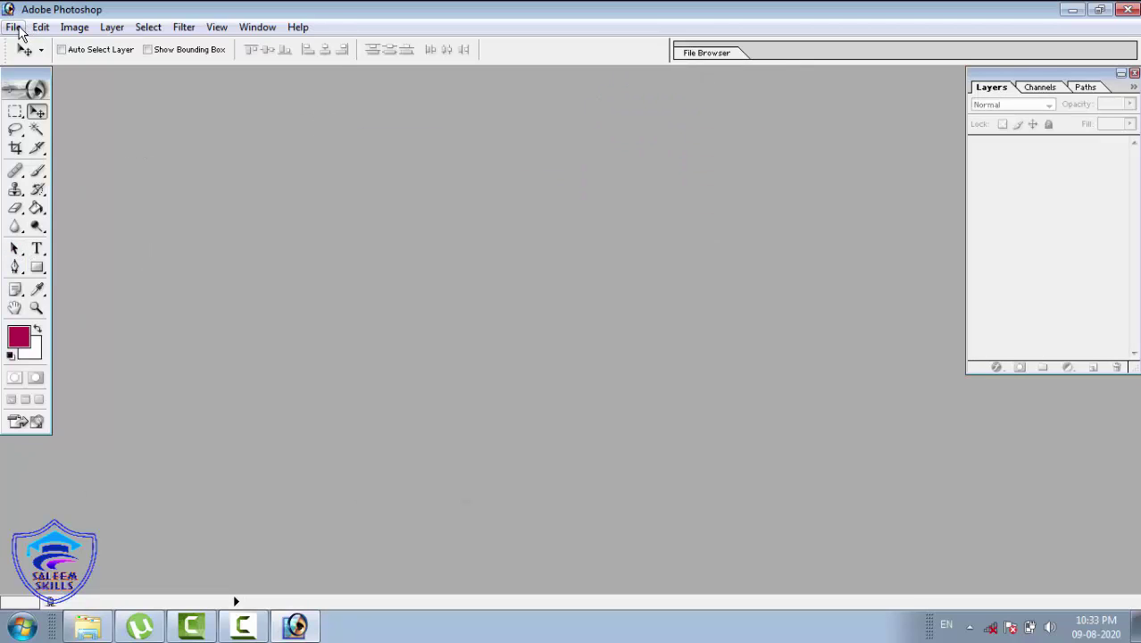
Create a new document from the A4 preset with white contents and move its window clear of the toolbox
left_click(16, 27)
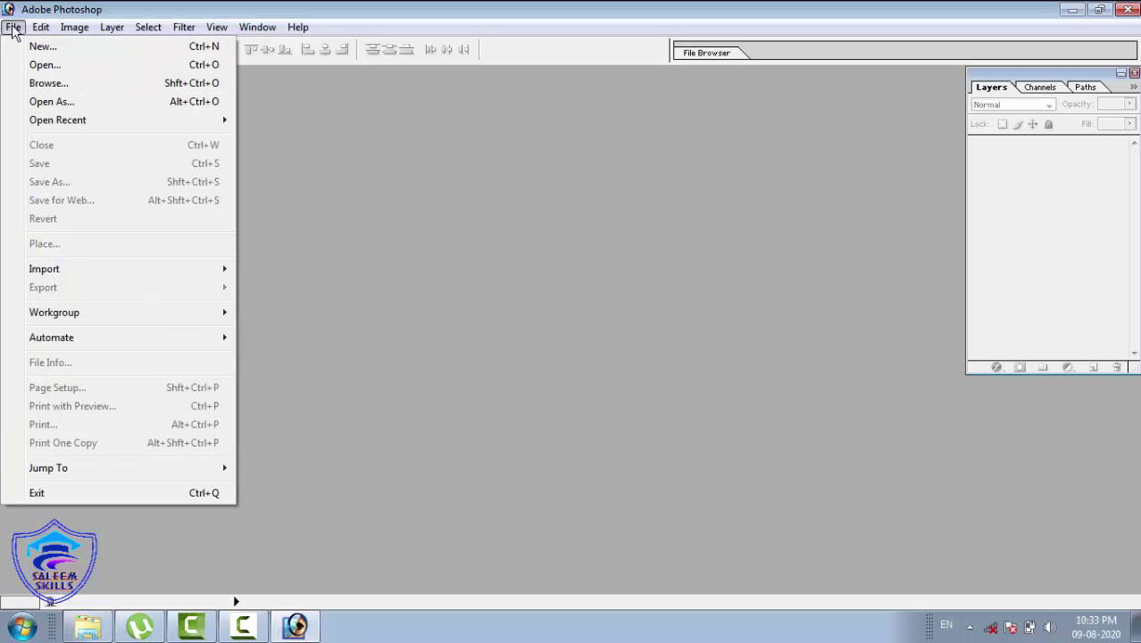
left_click(36, 47)
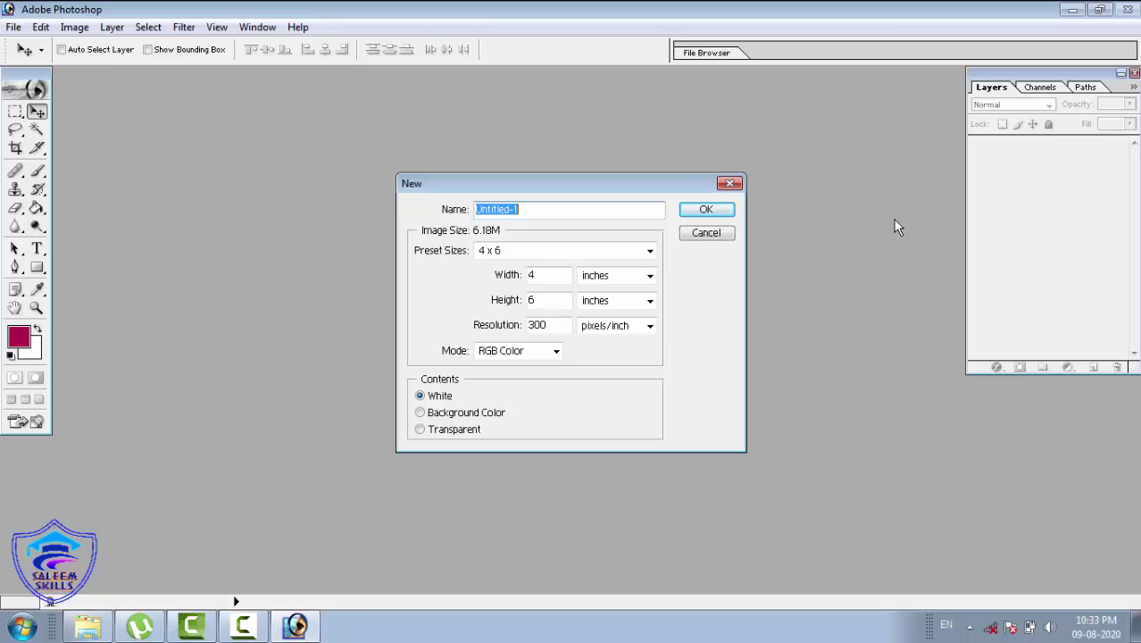
left_click(616, 253)
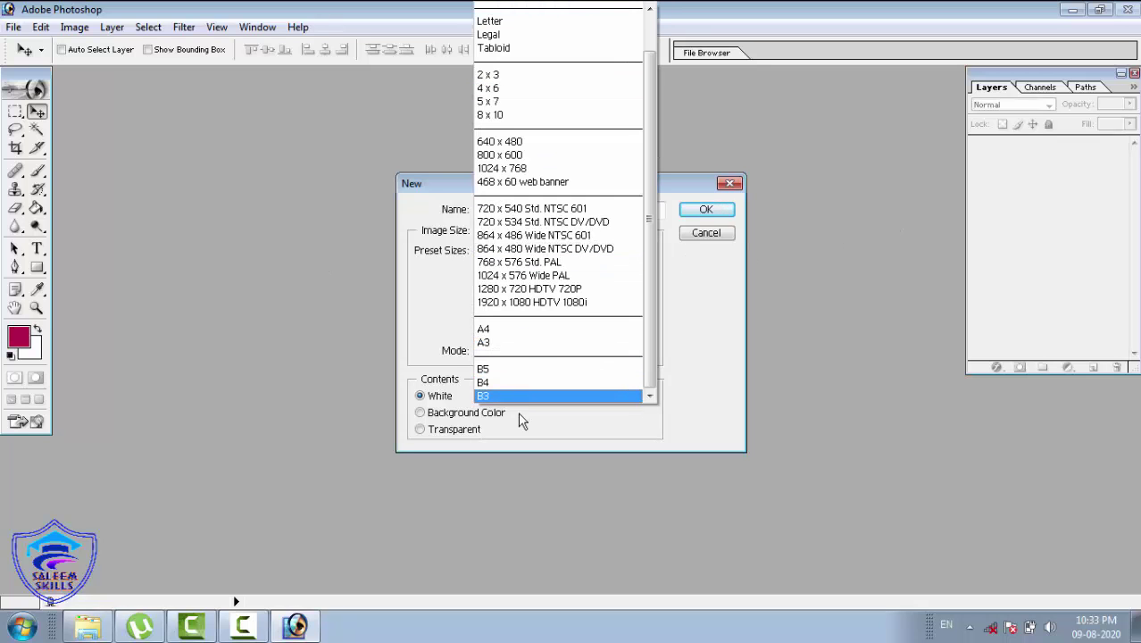
left_click(512, 330)
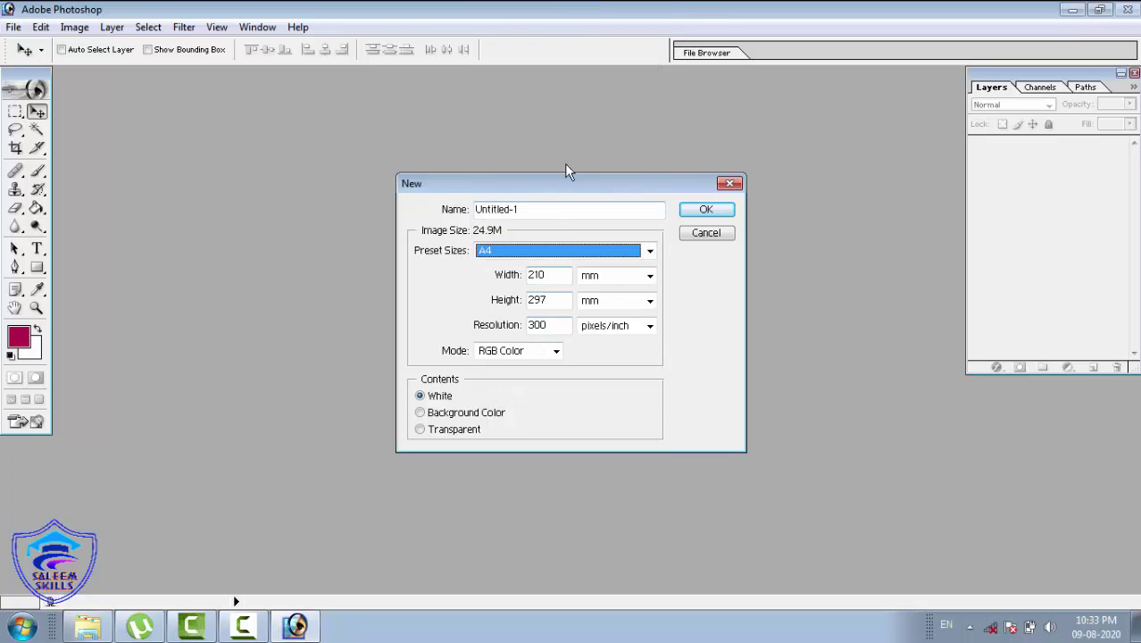
left_click(706, 211)
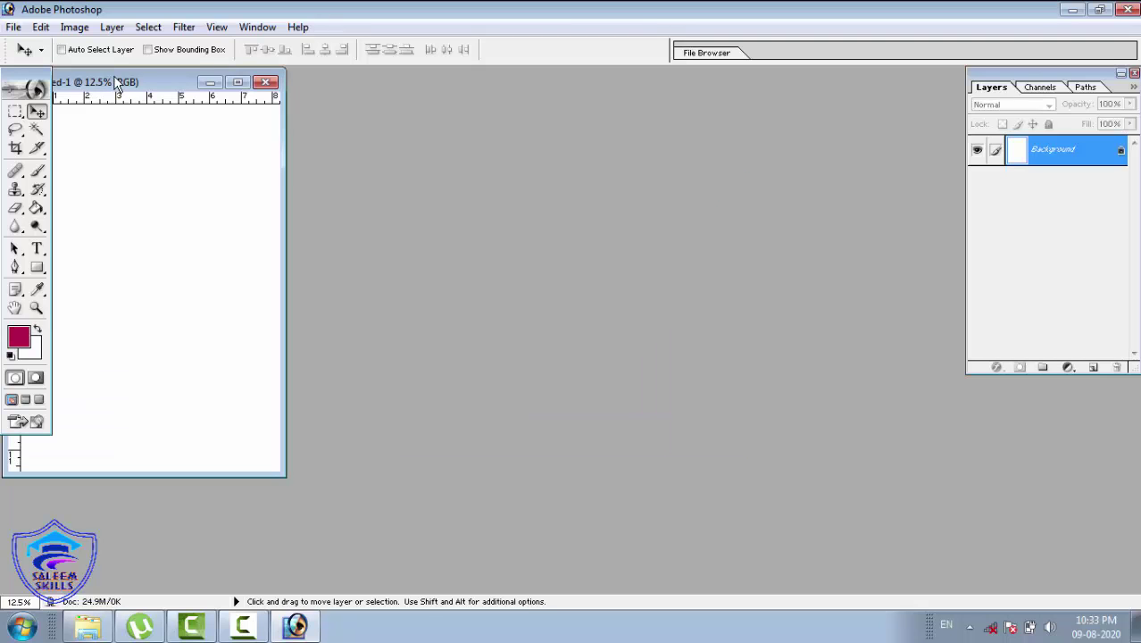
left_click_drag(114, 78, 459, 84)
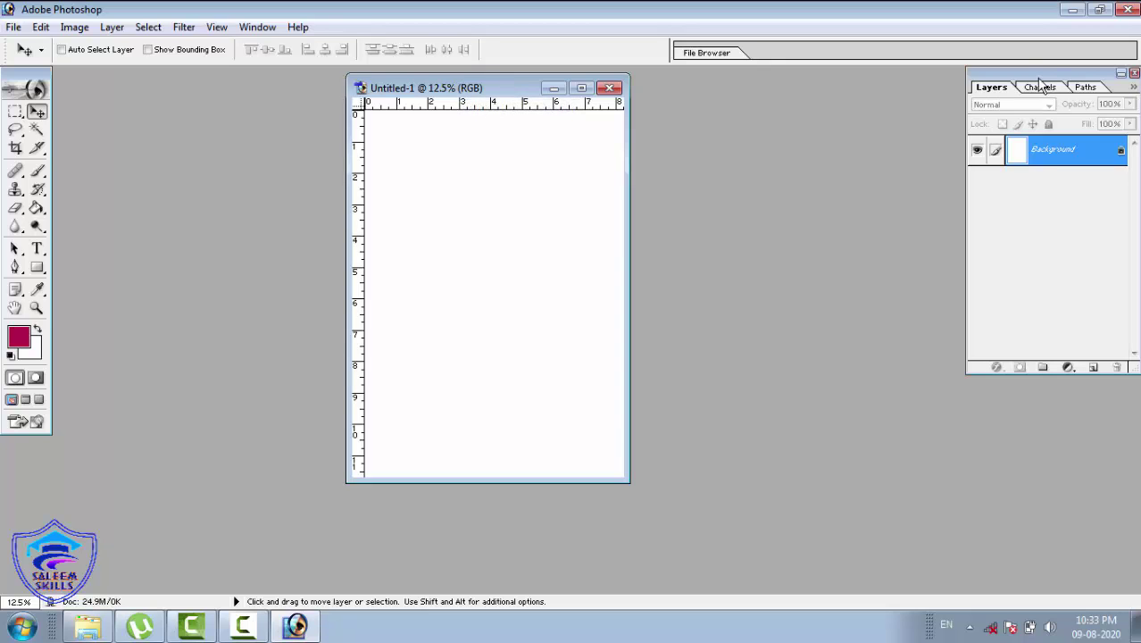
Close the Layers palette, then show it again and put it back in its original place
left_click_drag(1037, 77, 992, 77)
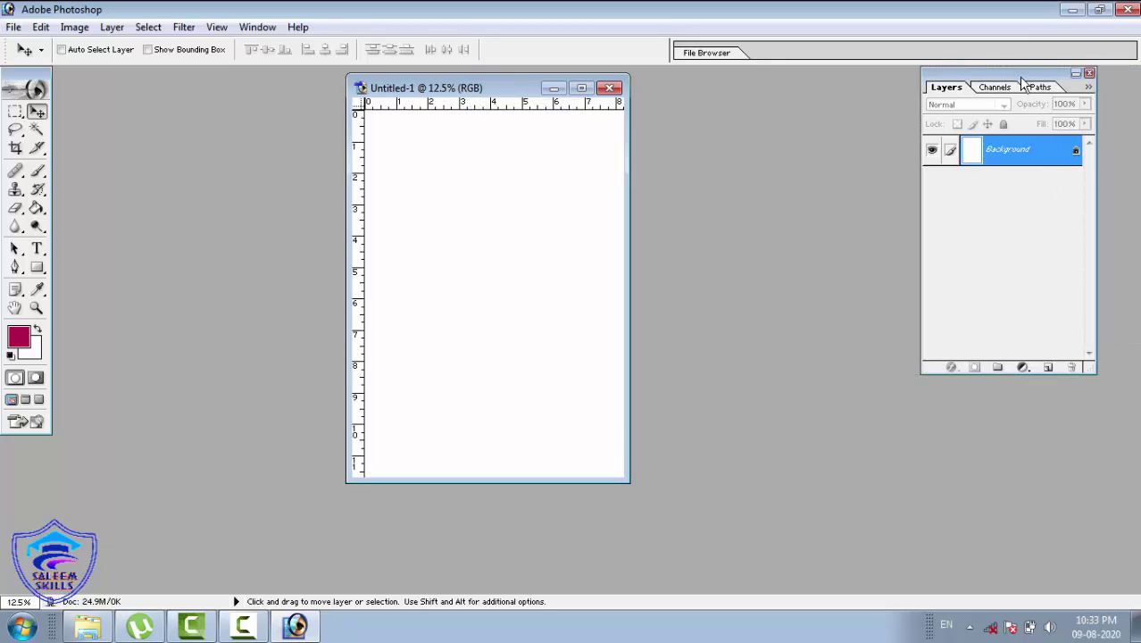
left_click(1088, 75)
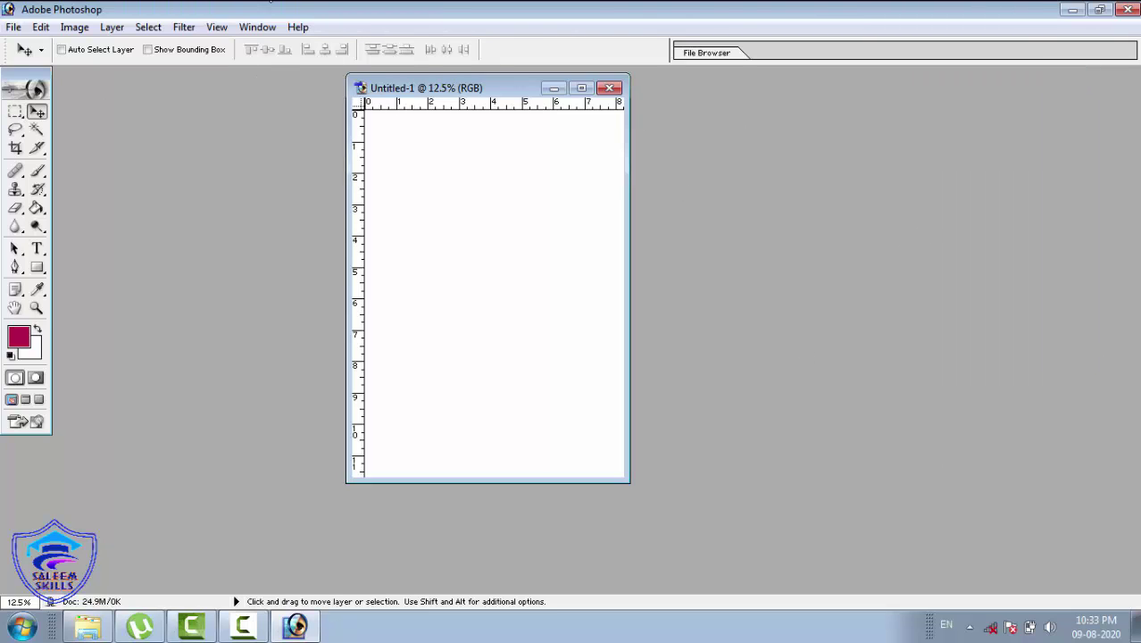
left_click(246, 27)
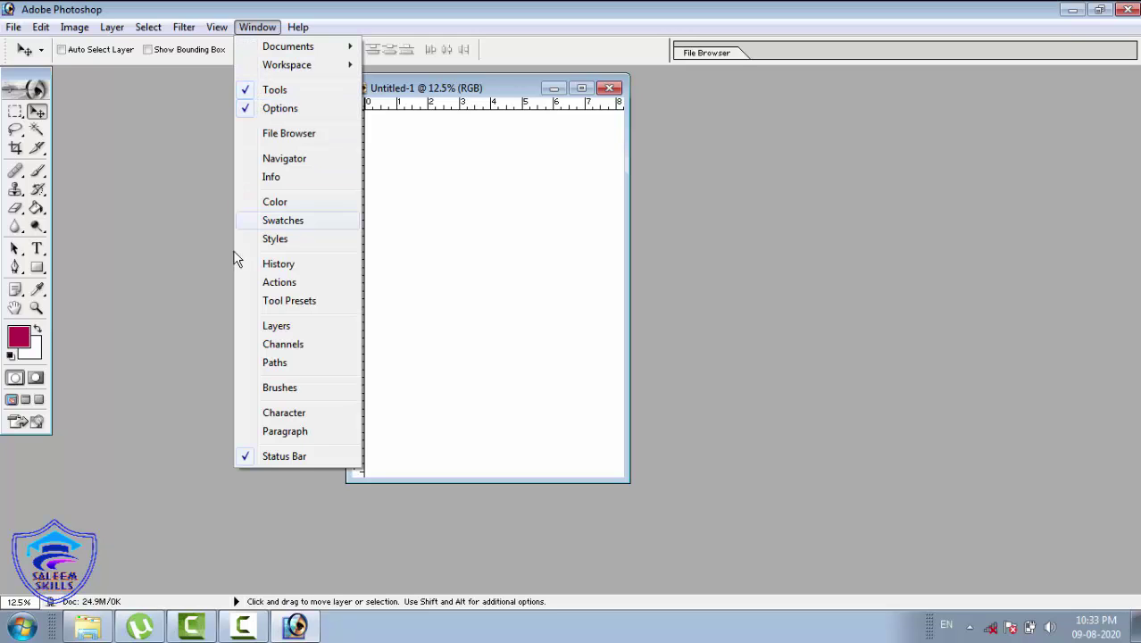
left_click(299, 328)
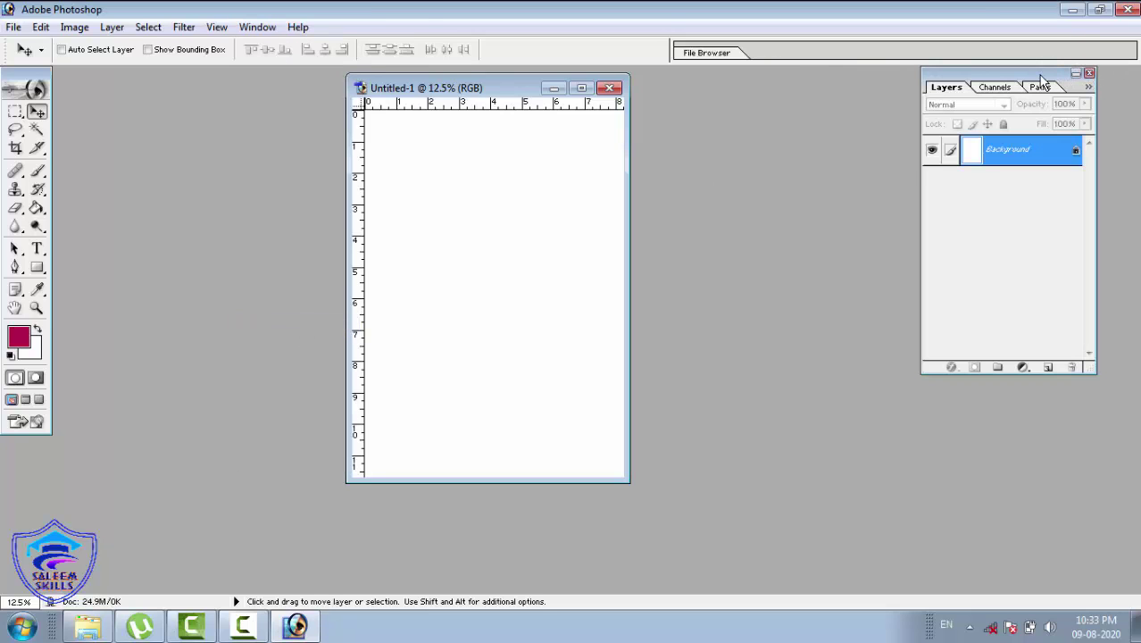
left_click_drag(1034, 78, 1076, 81)
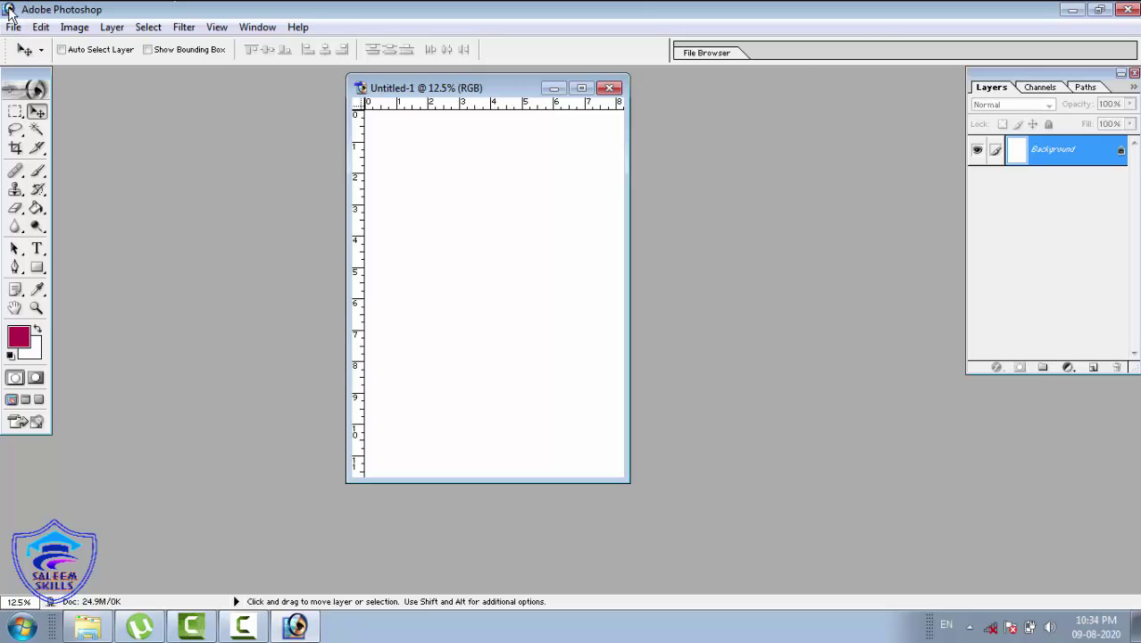
left_click(249, 30)
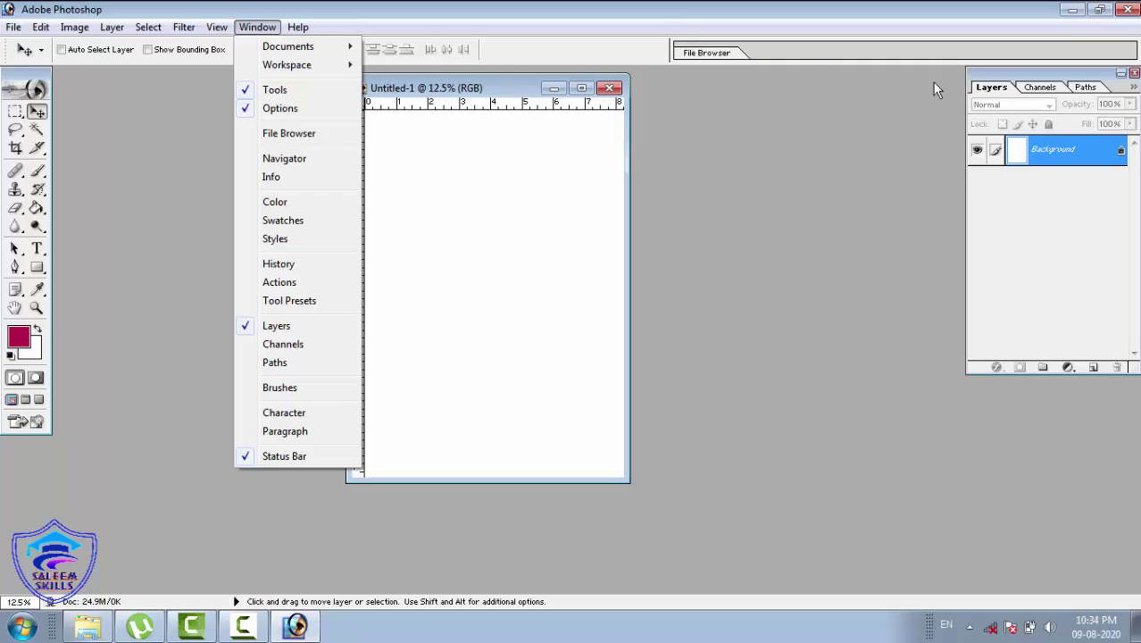
left_click(494, 94)
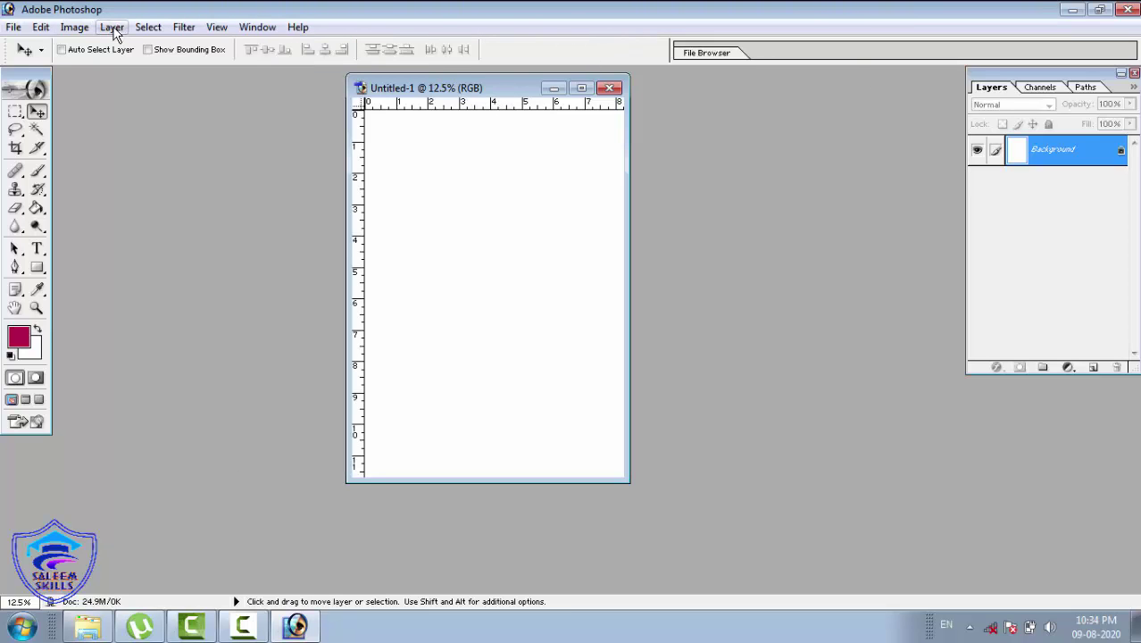
Add a new layer above the Background with the default name, Normal mode and 100% opacity
left_click(76, 28)
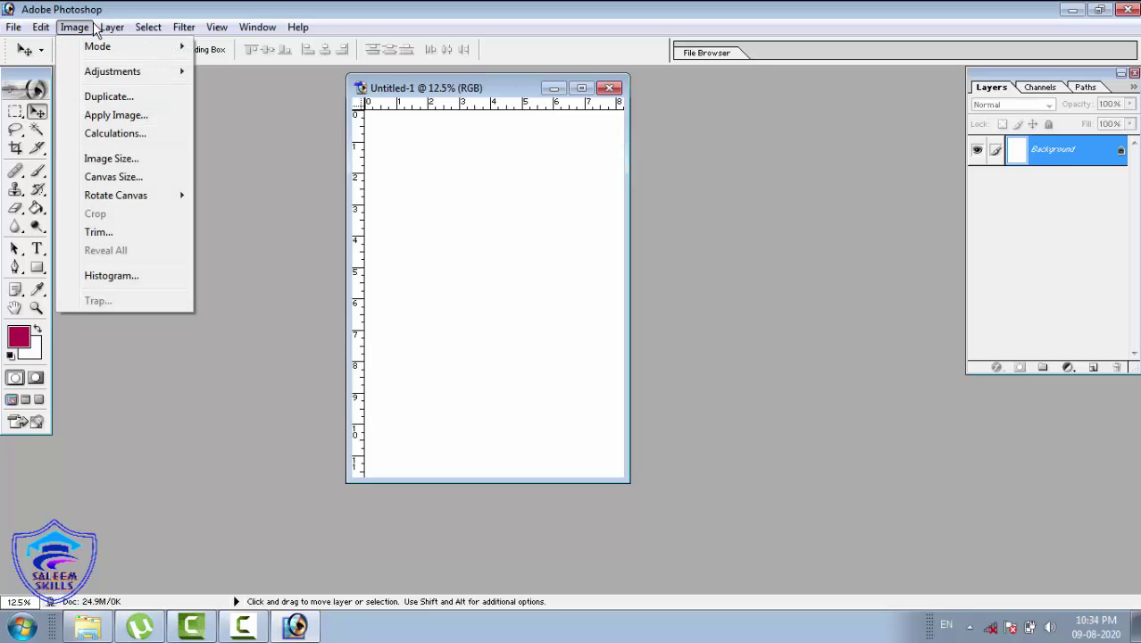
mouse_move(100, 30)
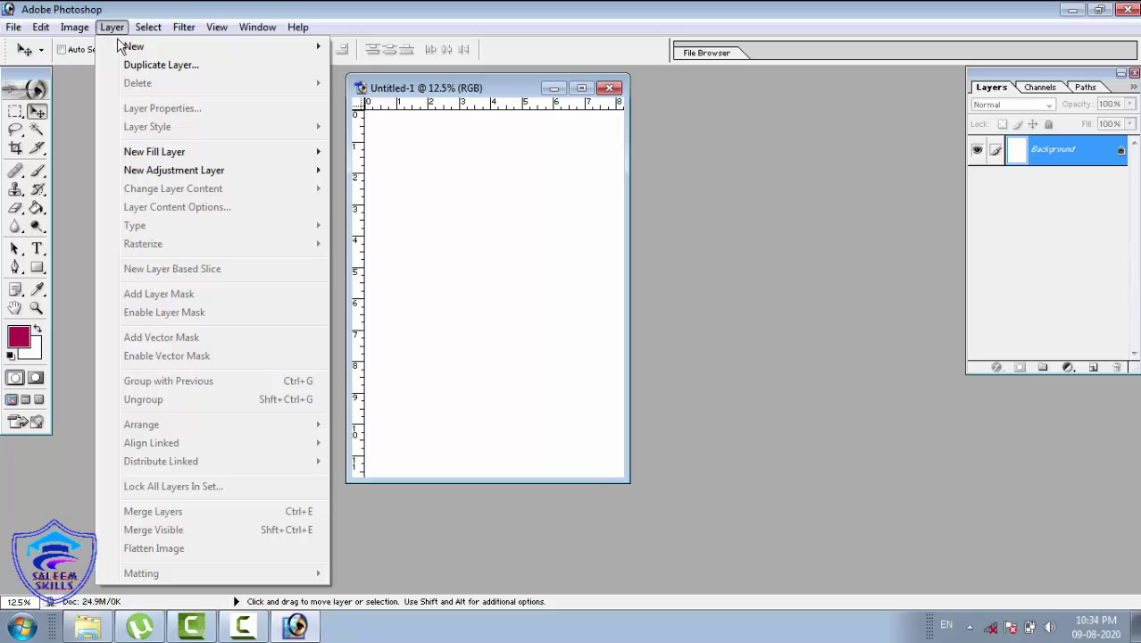
mouse_move(130, 49)
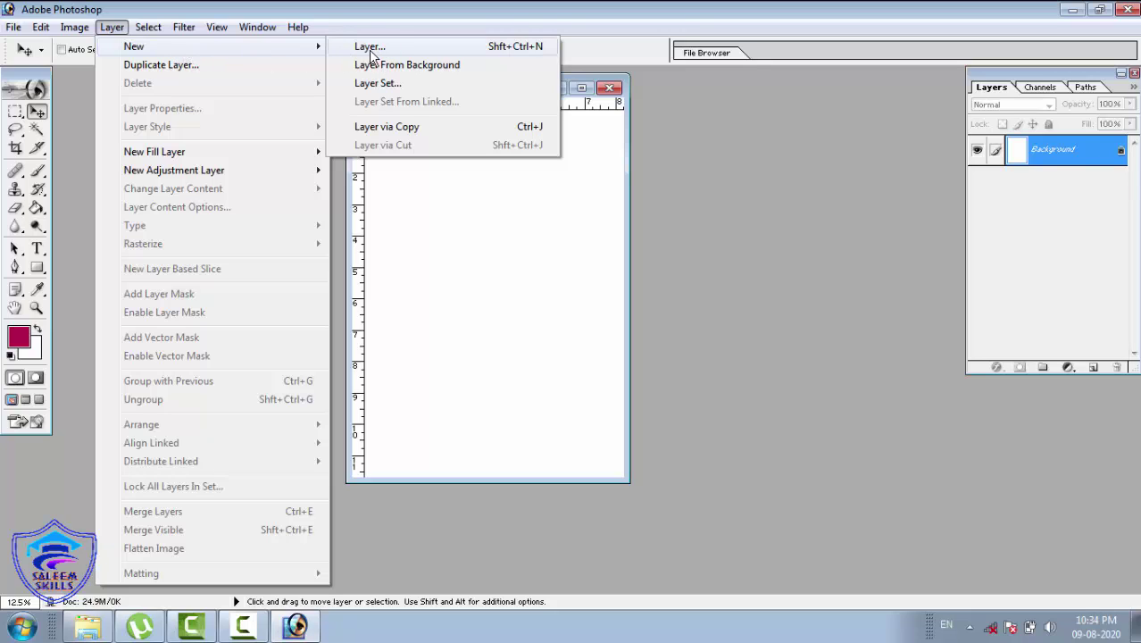
left_click(464, 51)
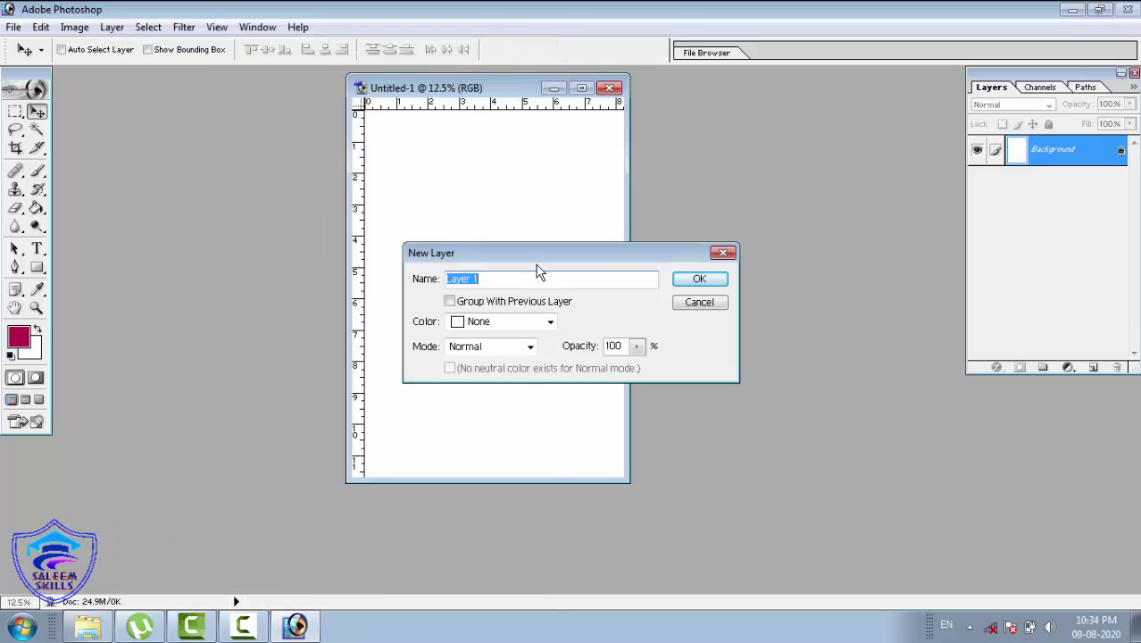
left_click(700, 279)
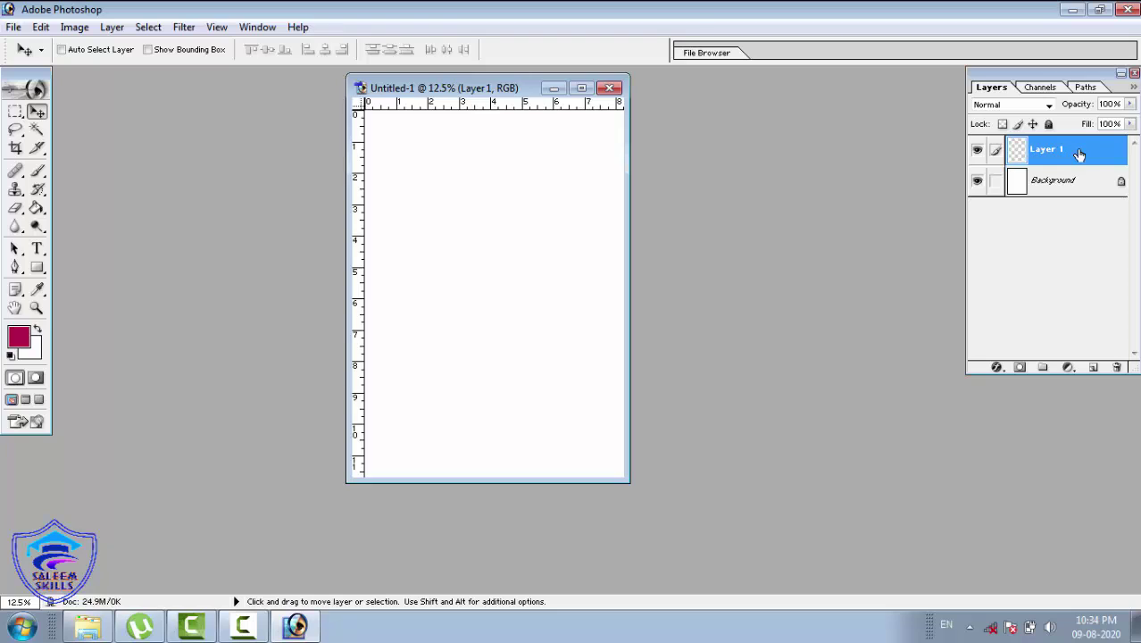
Add two more empty layers above Layer 1
left_click(1092, 369)
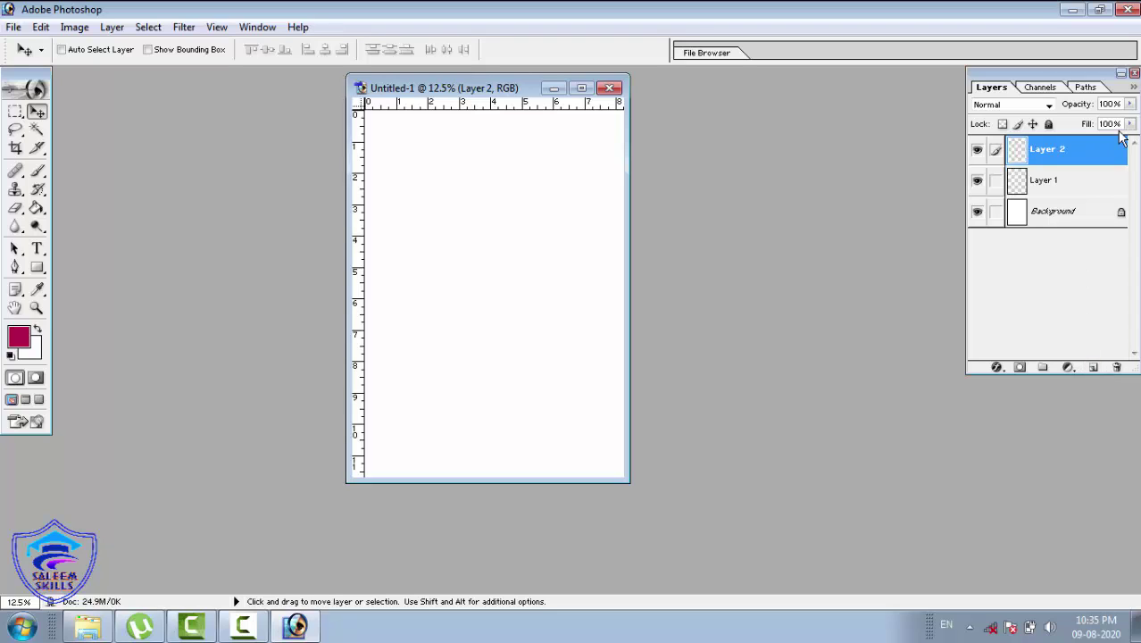
left_click(1093, 368)
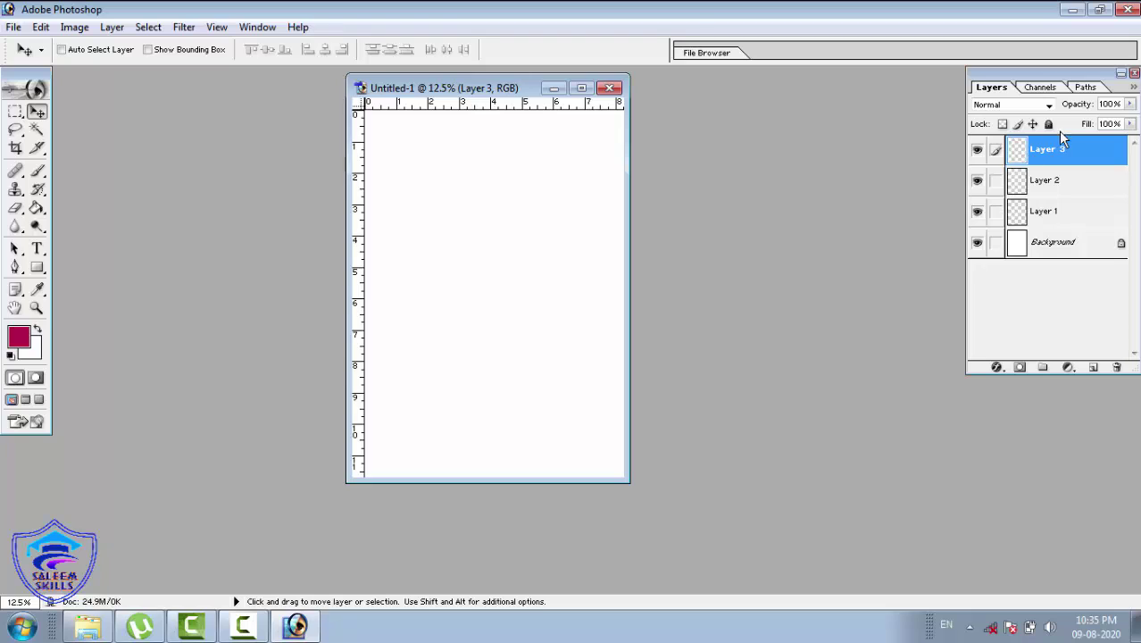
Delete Layer 2 and Layer 3 from the document
left_click(1042, 185)
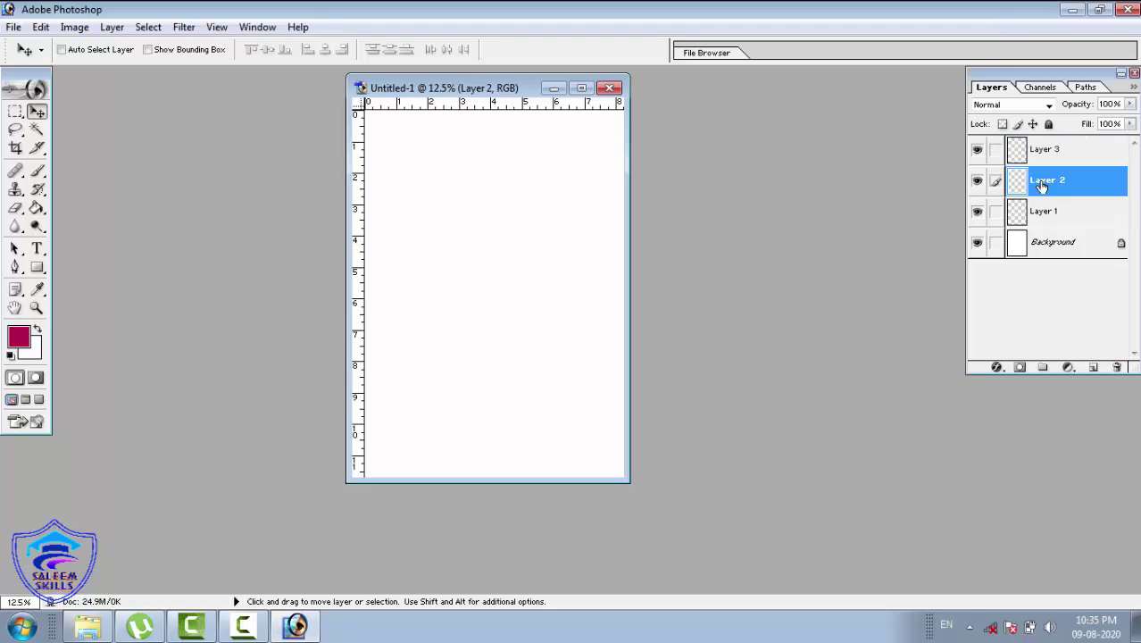
left_click(1117, 368)
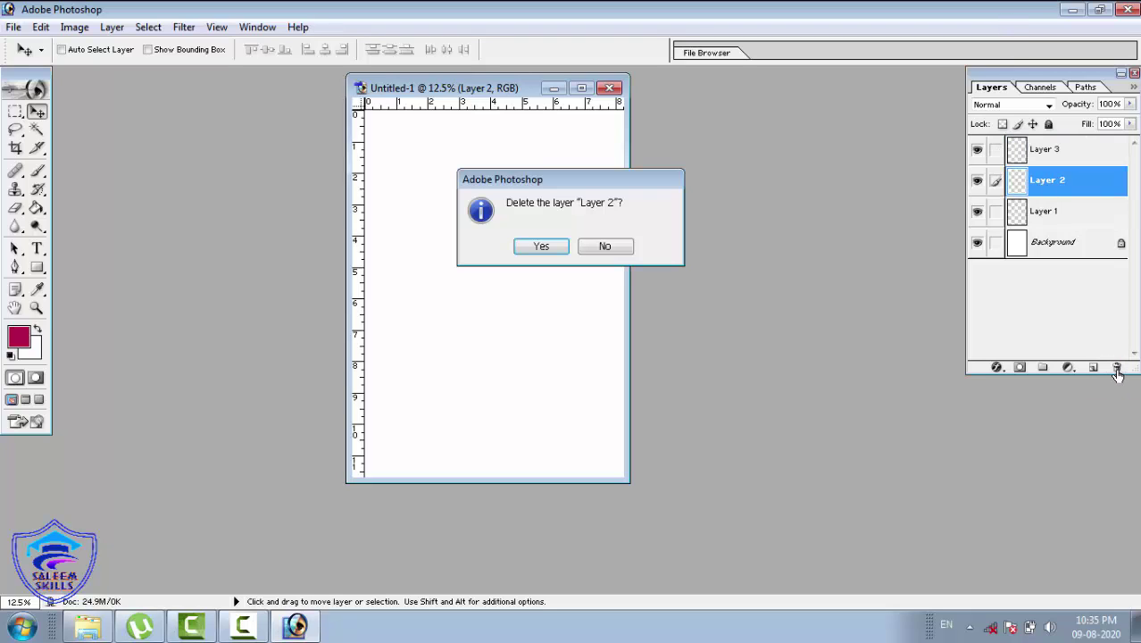
left_click(541, 246)
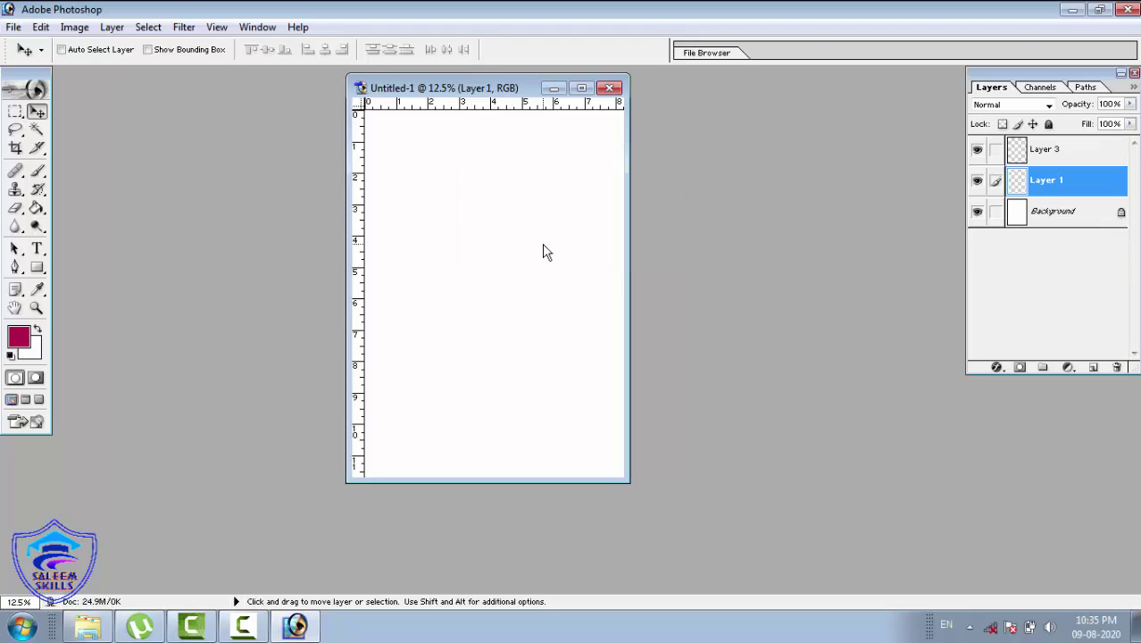
left_click(1044, 151)
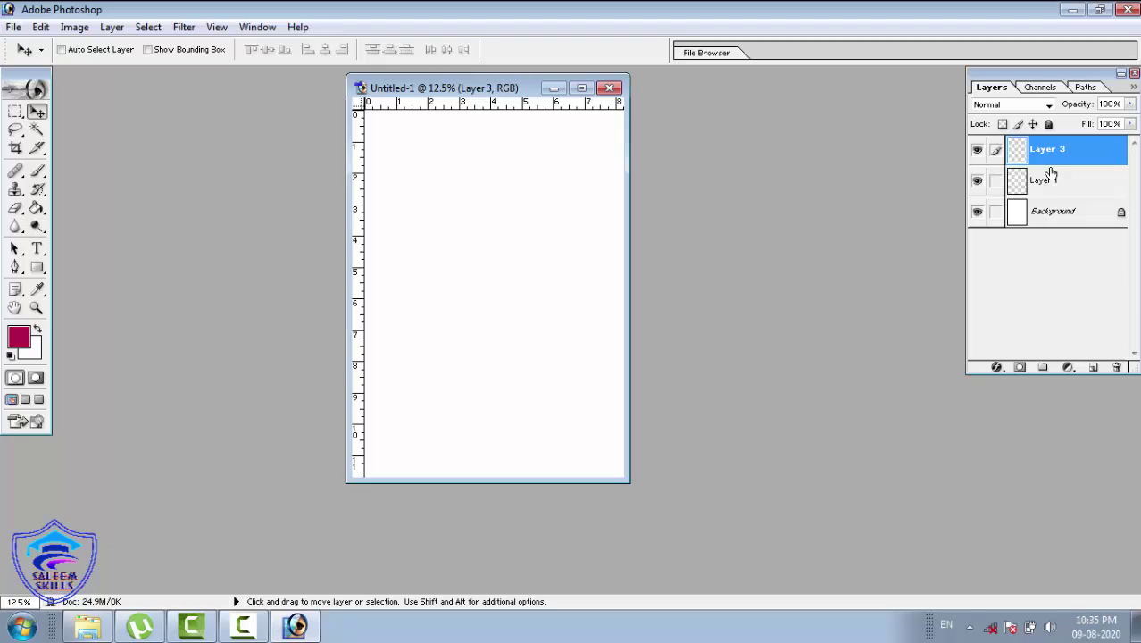
left_click(1116, 367)
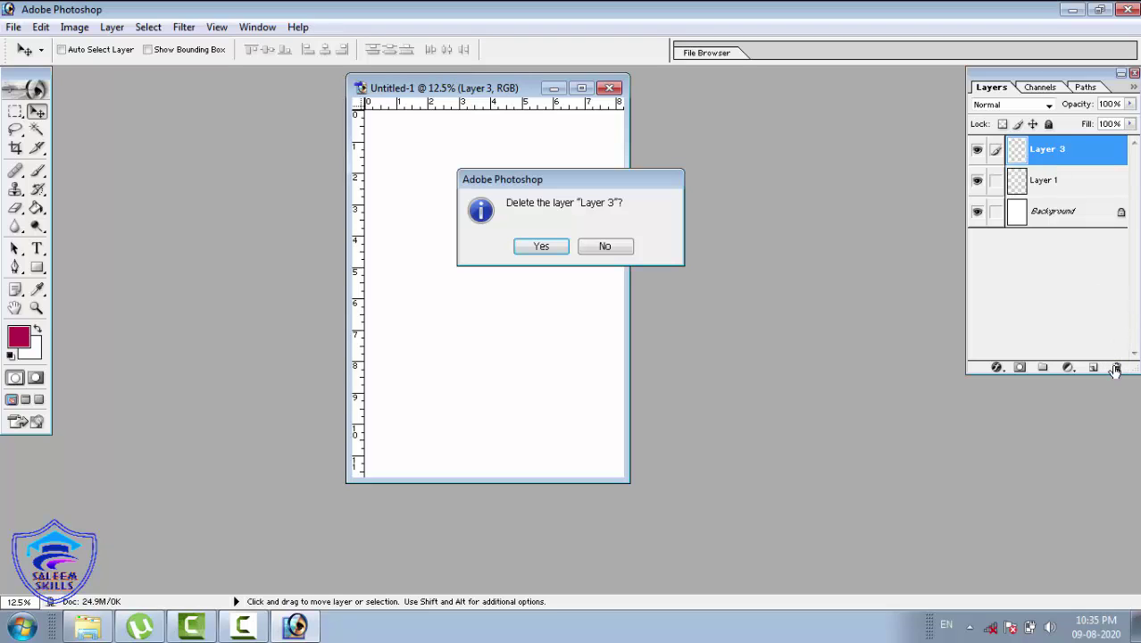
left_click(538, 247)
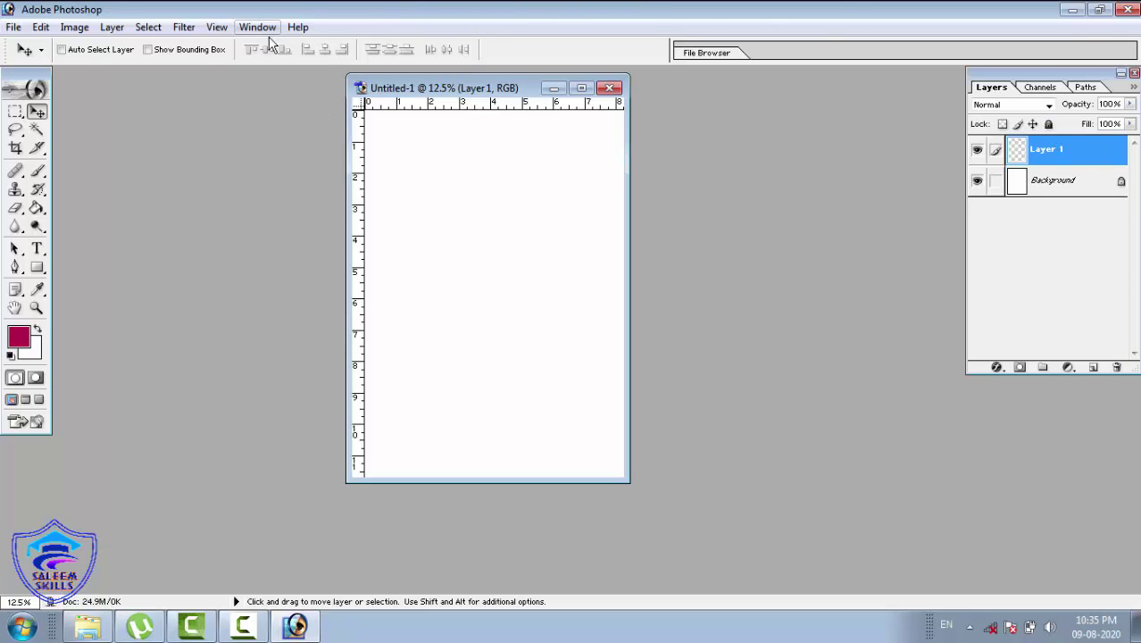
Convert the locked Background into a regular layer, keeping the default name, Normal mode and 100% opacity
left_click(112, 30)
mouse_move(165, 45)
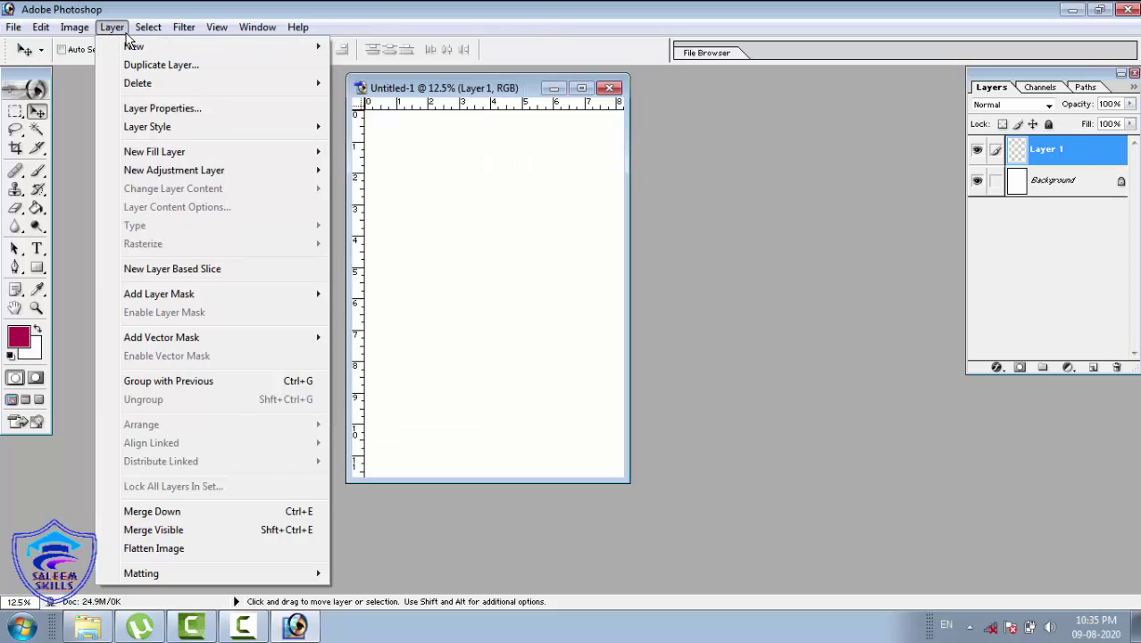
mouse_move(148, 26)
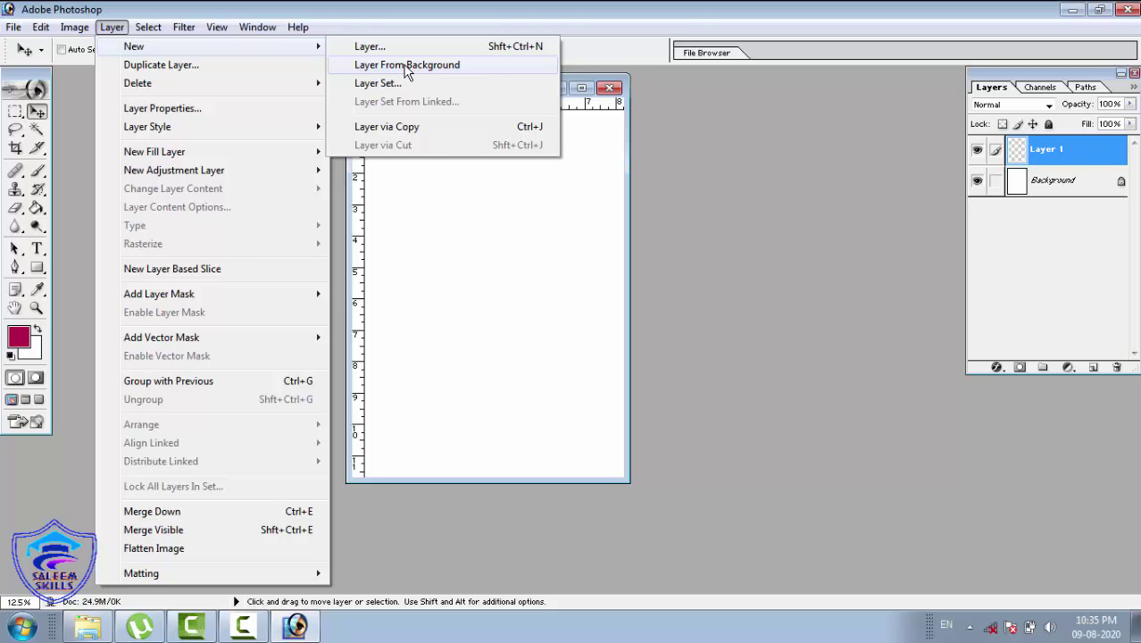
left_click(406, 66)
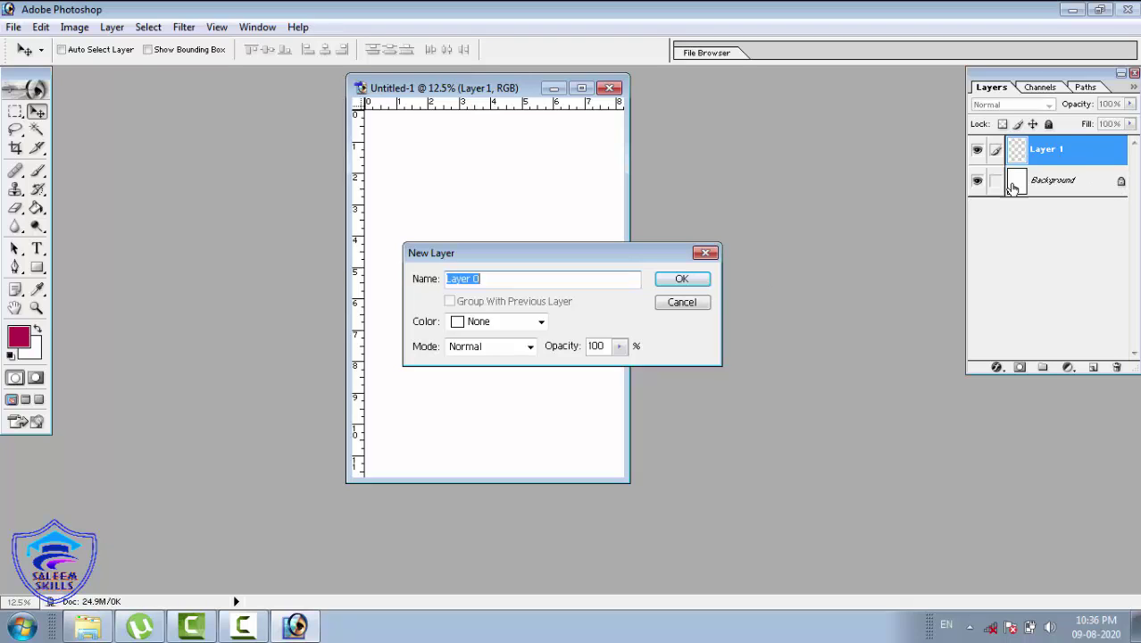
left_click(682, 281)
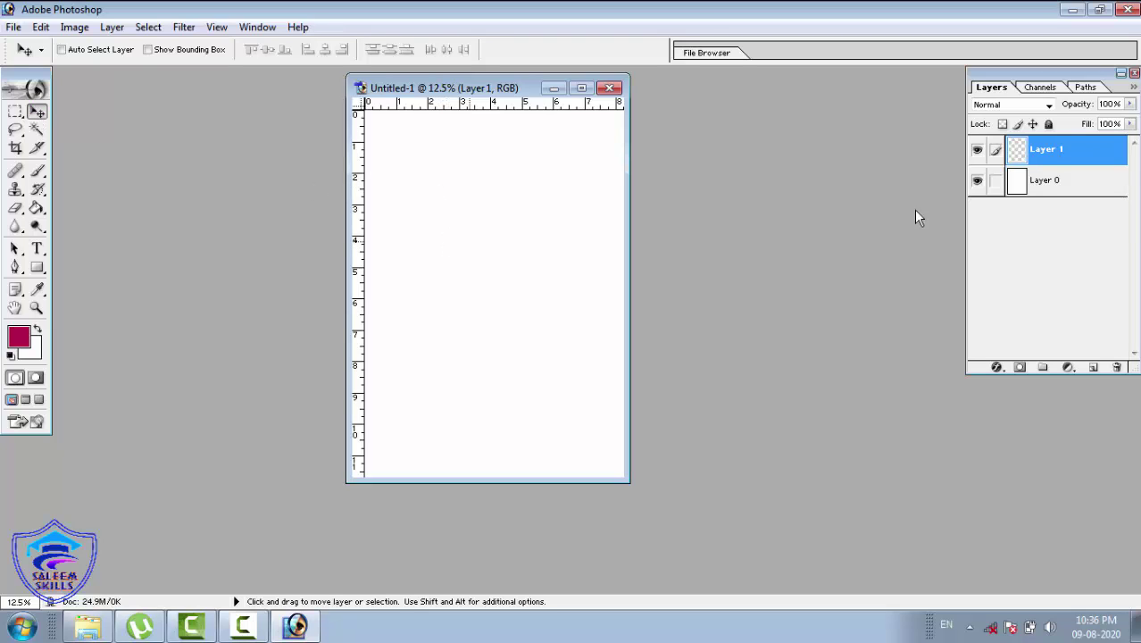
Maximize the document window and shift Layer 0 so its white area starts about 2.2 inches from the canvas's left edge
left_click(1080, 188)
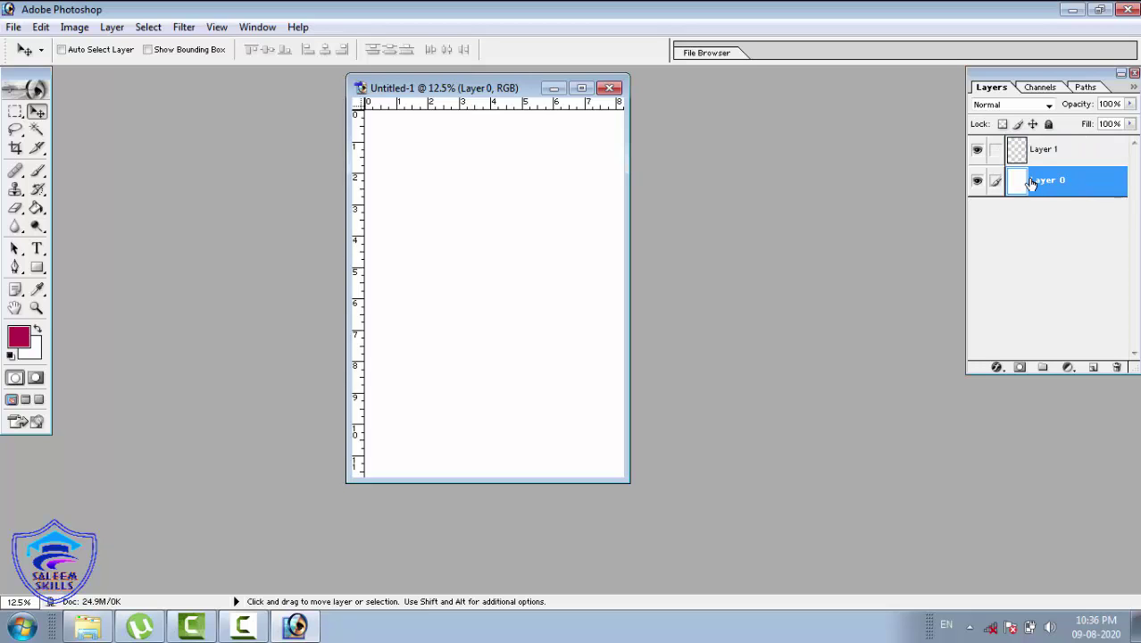
left_click_drag(474, 175, 475, 285)
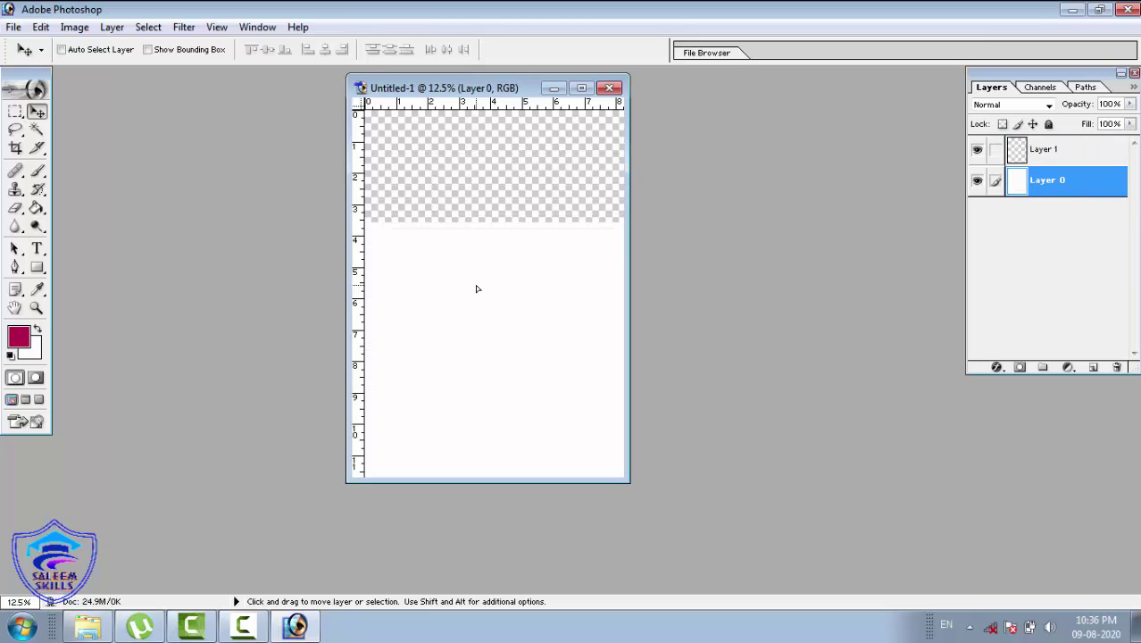
left_click(581, 87)
left_click_drag(614, 289, 700, 170)
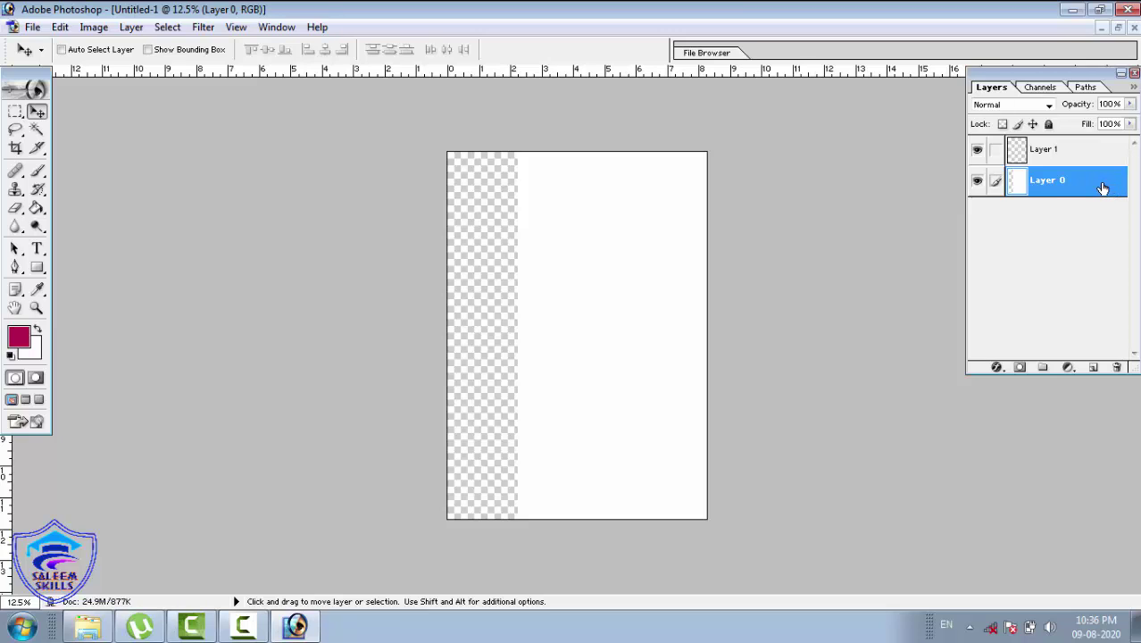
Shift Layer 0 down-left until its white area ends about 4.5 inches across the canvas, and convert it back into the Background
left_click_drag(667, 211, 478, 233)
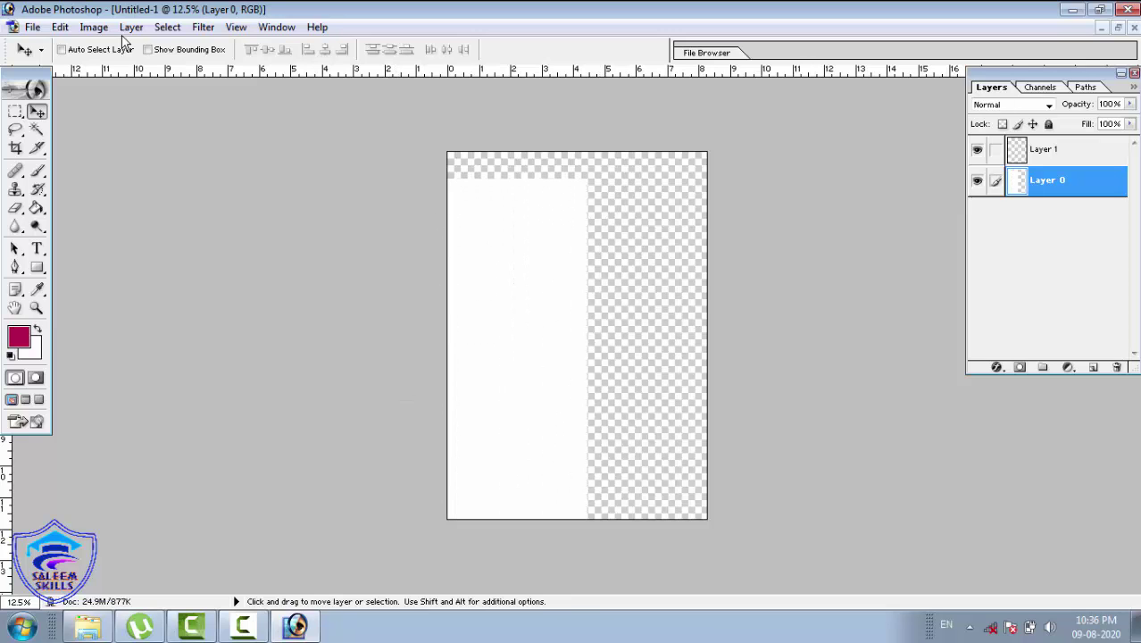
left_click(131, 28)
mouse_move(149, 50)
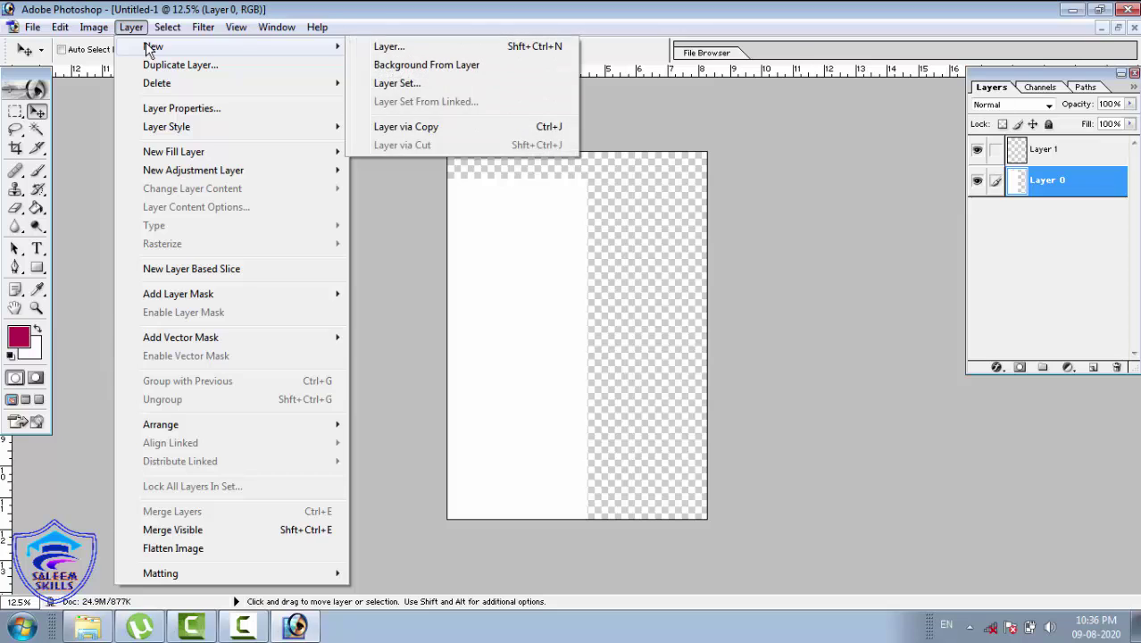
left_click(447, 66)
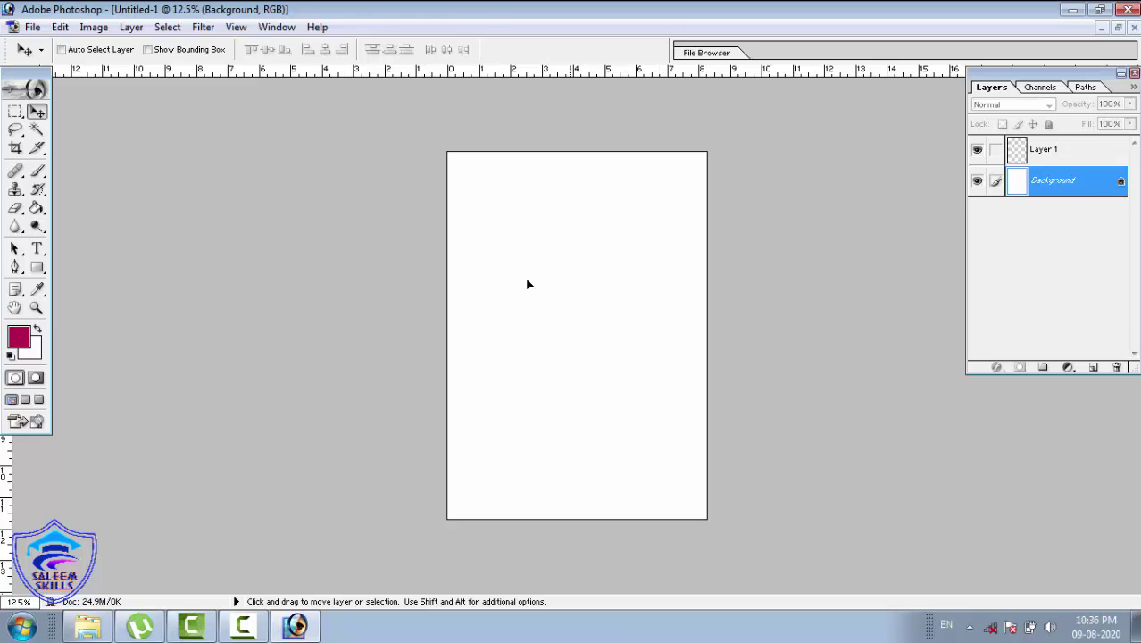
Try to move the locked Background on the canvas
left_click(492, 374)
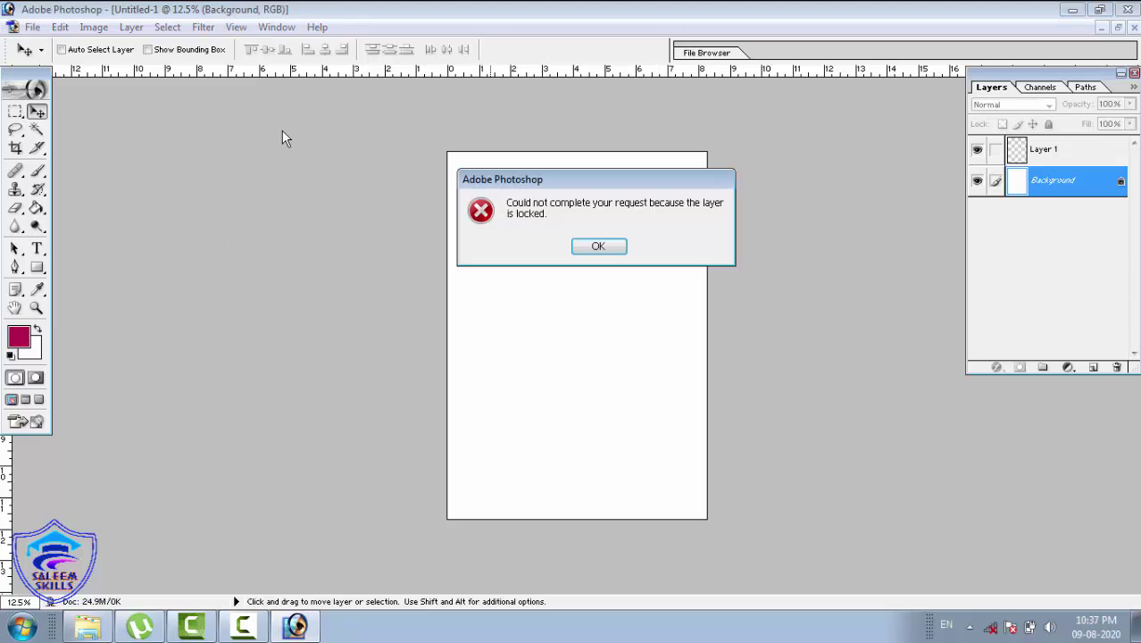
left_click(598, 247)
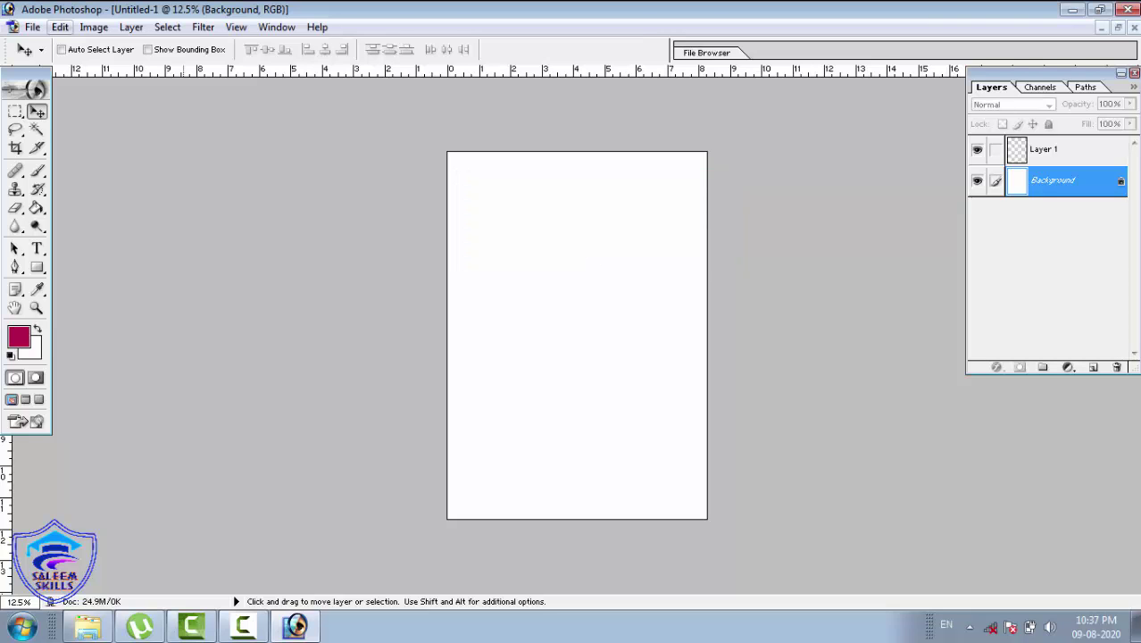
Create a layer set above the Background named Set 1, with no color, Pass Through mode and 100% opacity
left_click(130, 28)
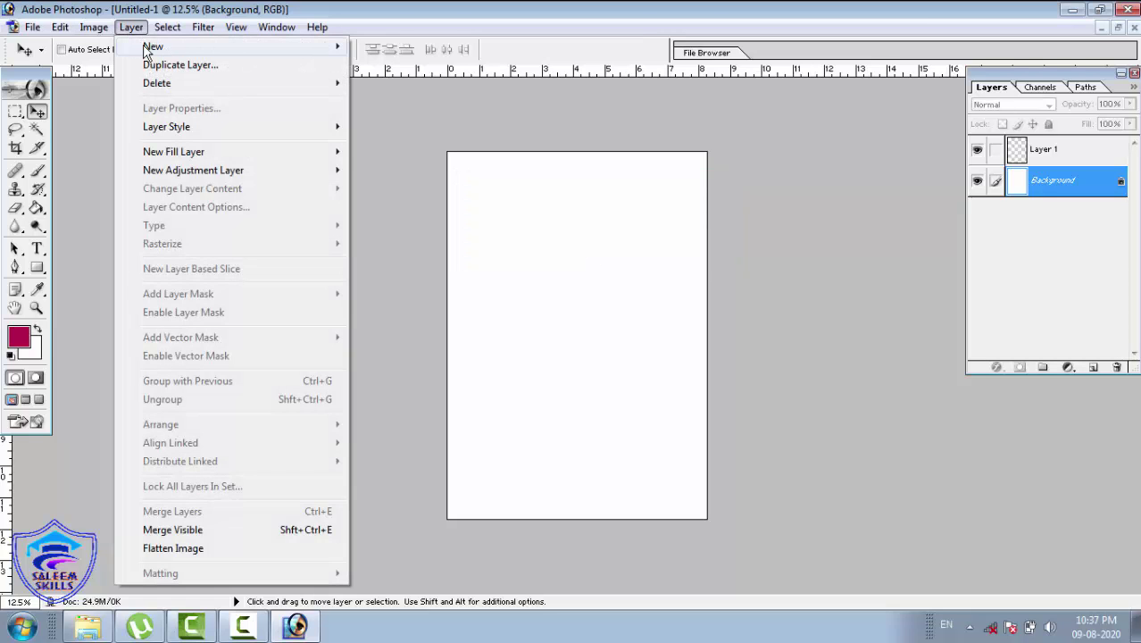
mouse_move(148, 49)
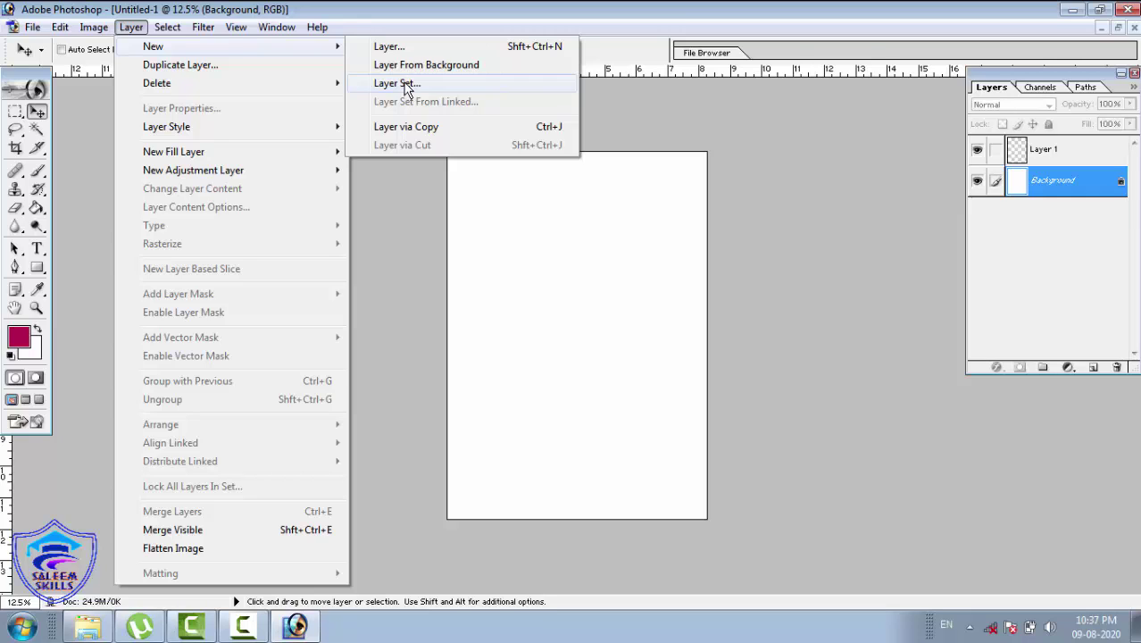
left_click(404, 87)
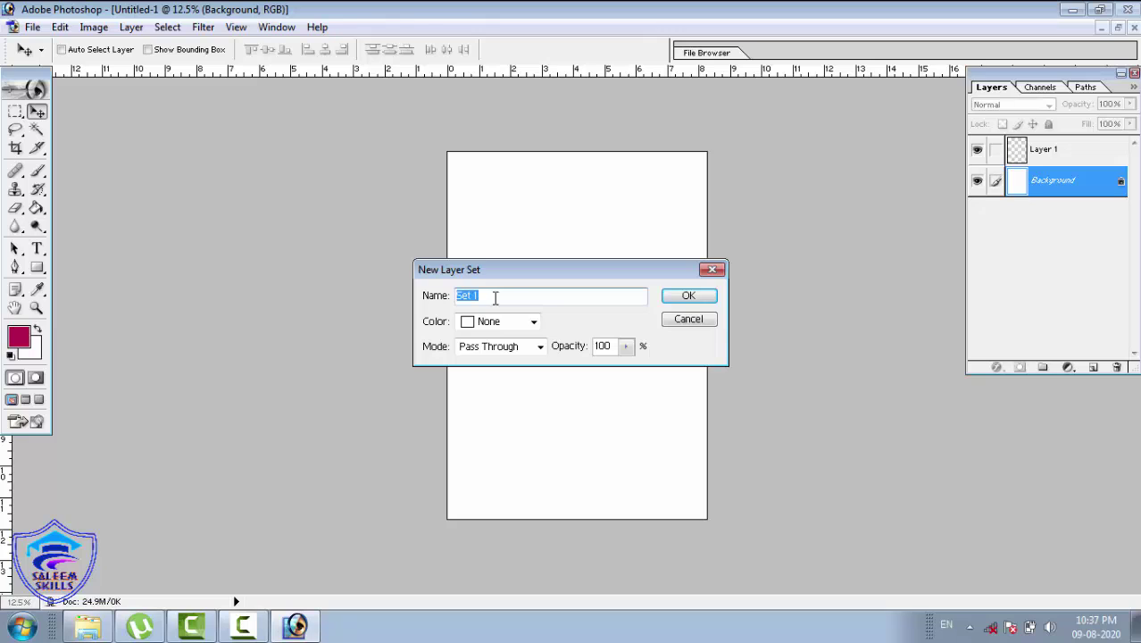
left_click(689, 297)
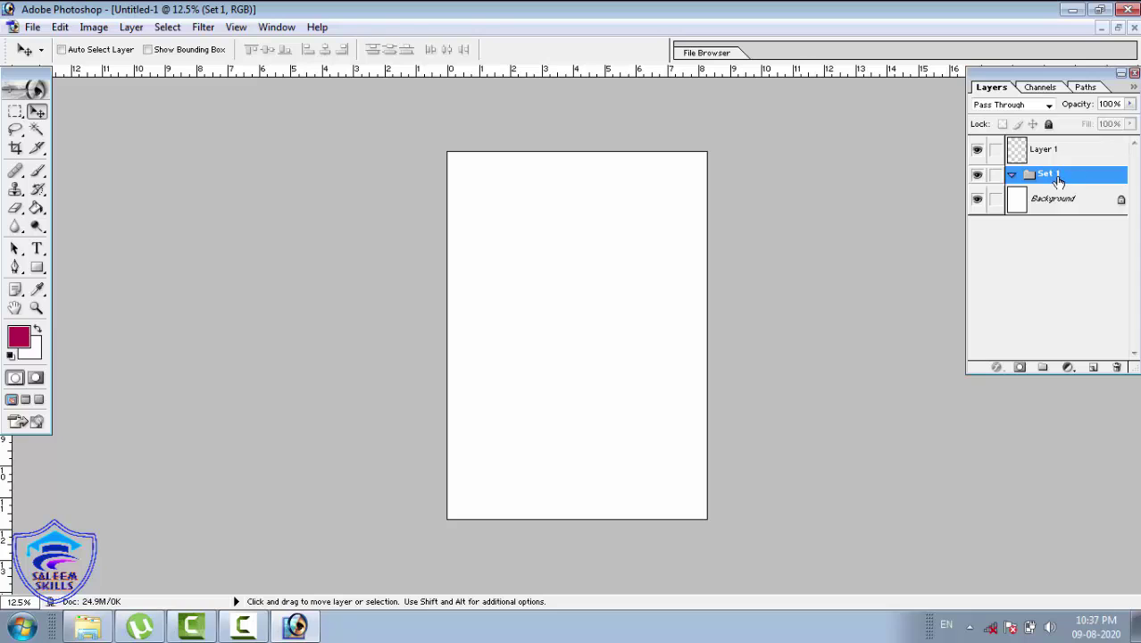
Add three empty layers inside Set 1 and delete the topmost of them
left_click(1100, 369)
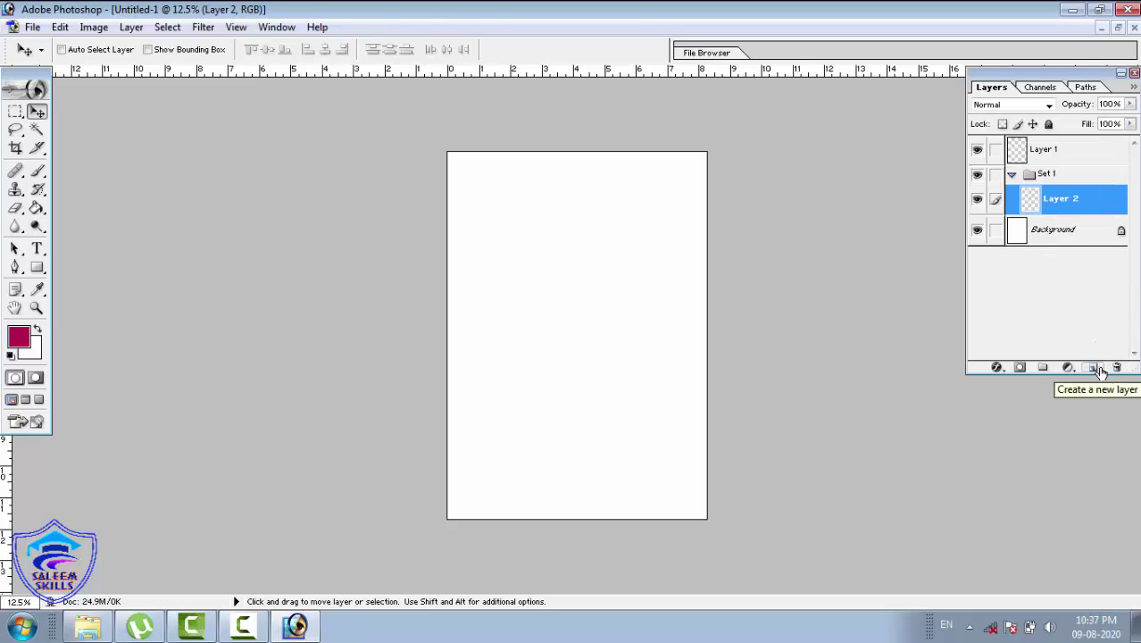
left_click(1100, 369)
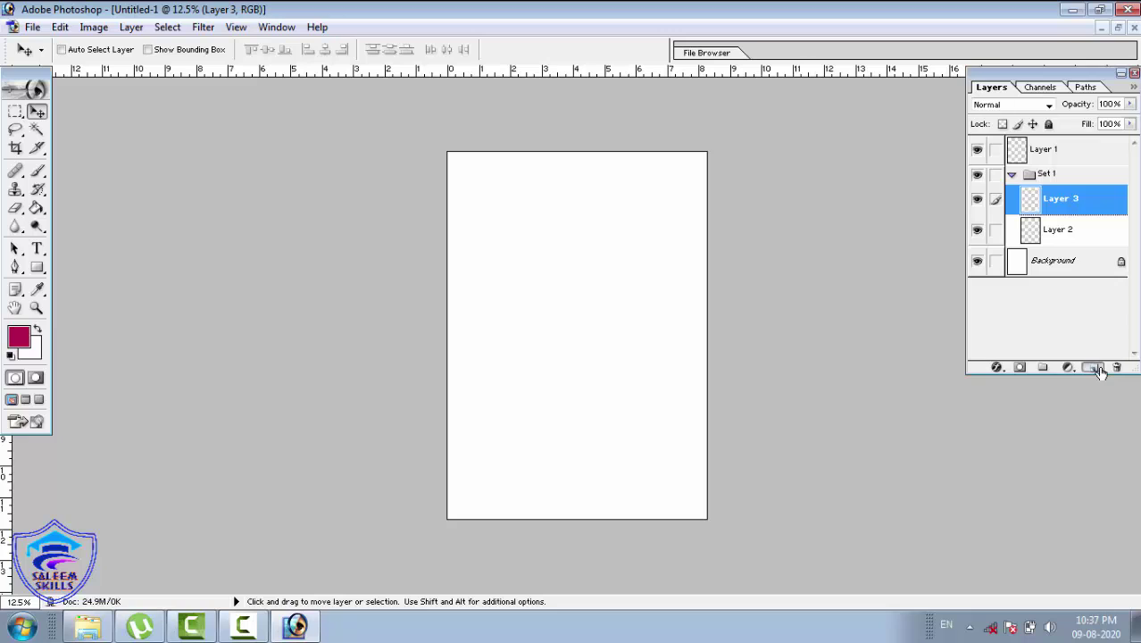
left_click(1100, 369)
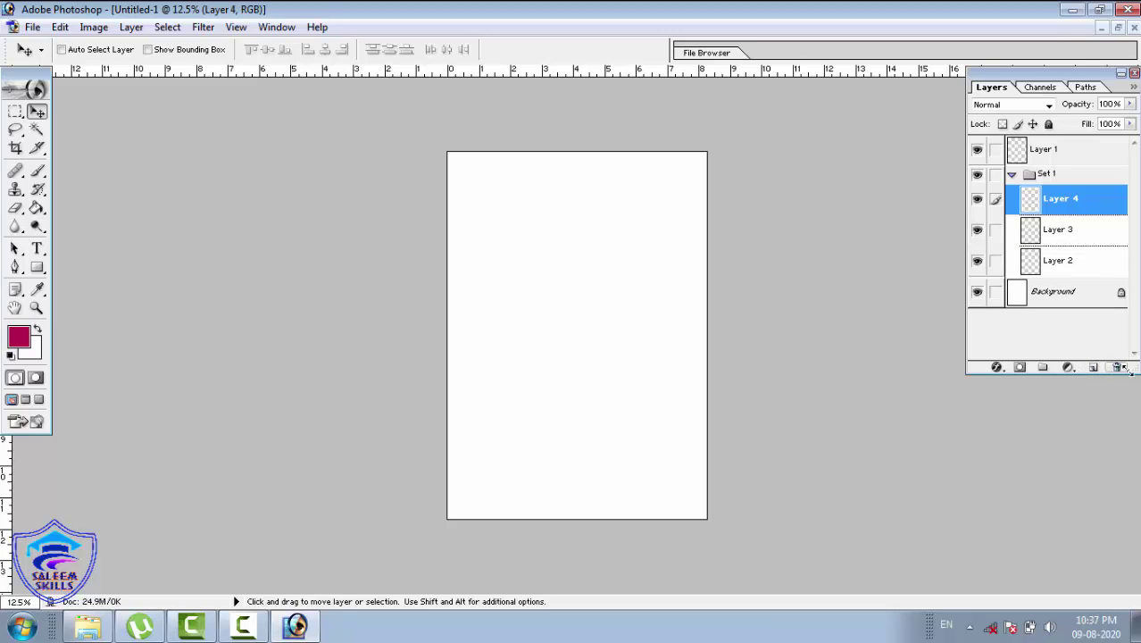
left_click(1117, 369)
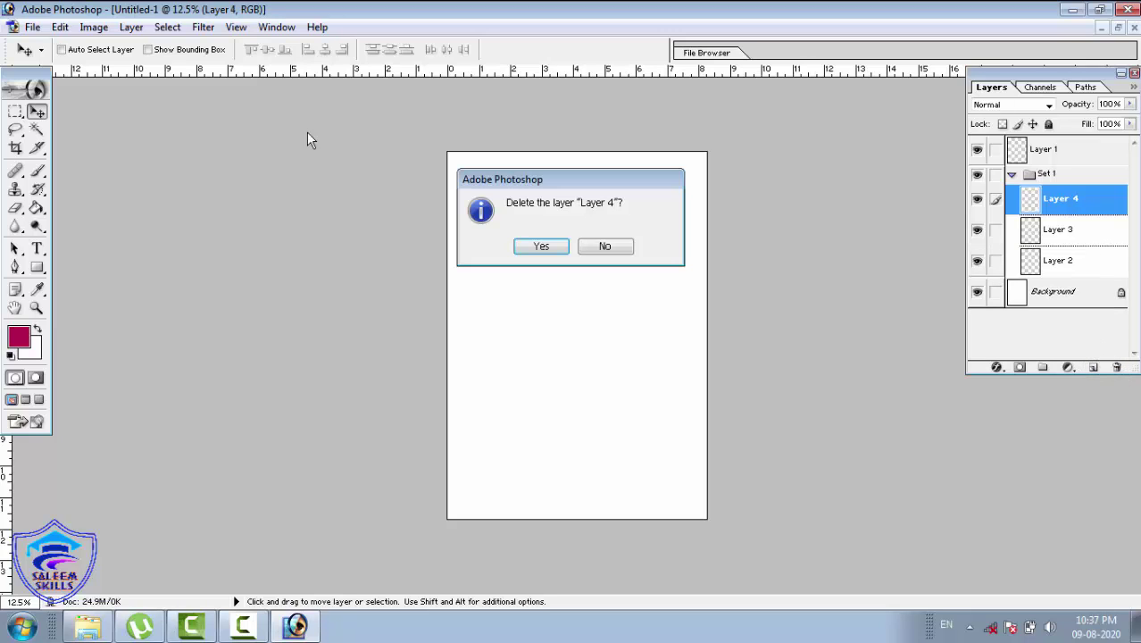
left_click(534, 248)
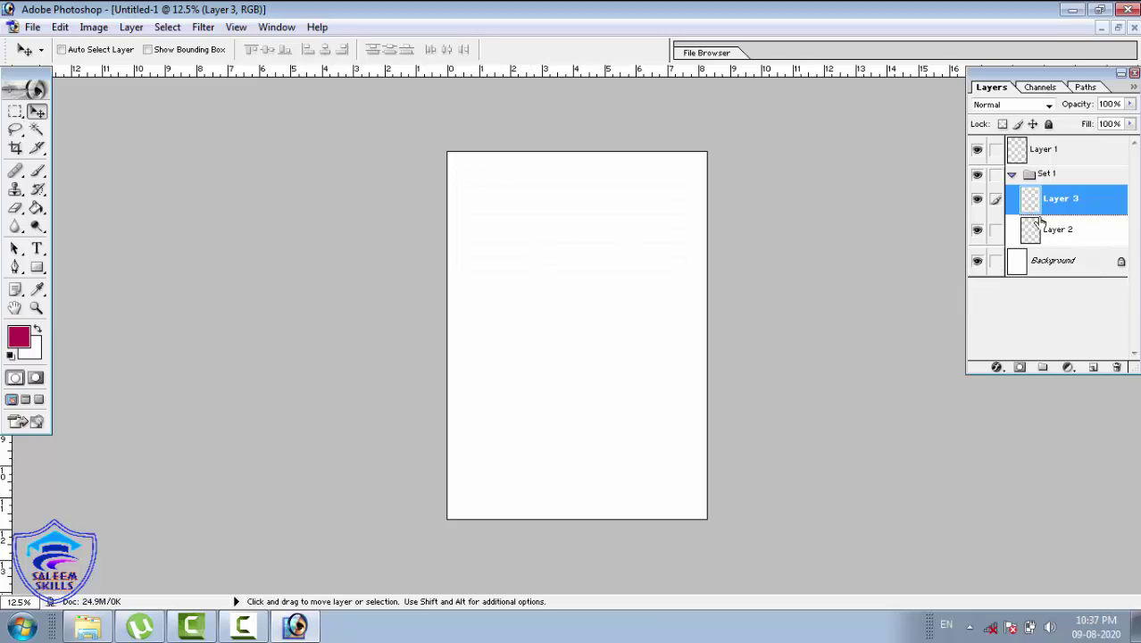
On Layer 2, draw a circular selection about 3.8 inches across in the upper-left part of the page
left_click(1063, 234)
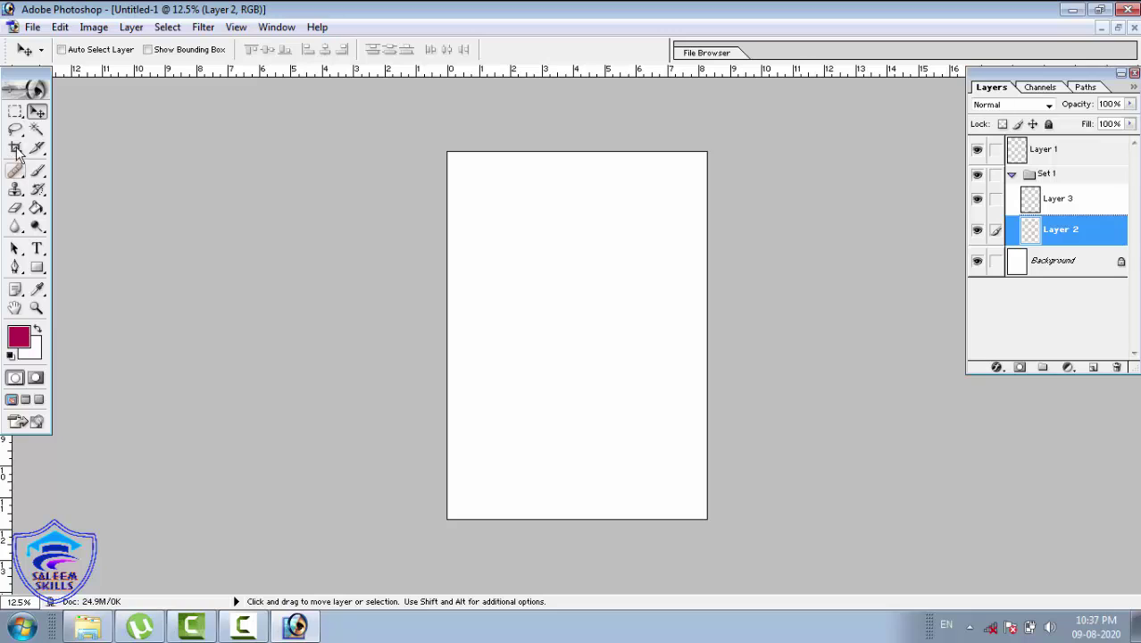
left_click(16, 113)
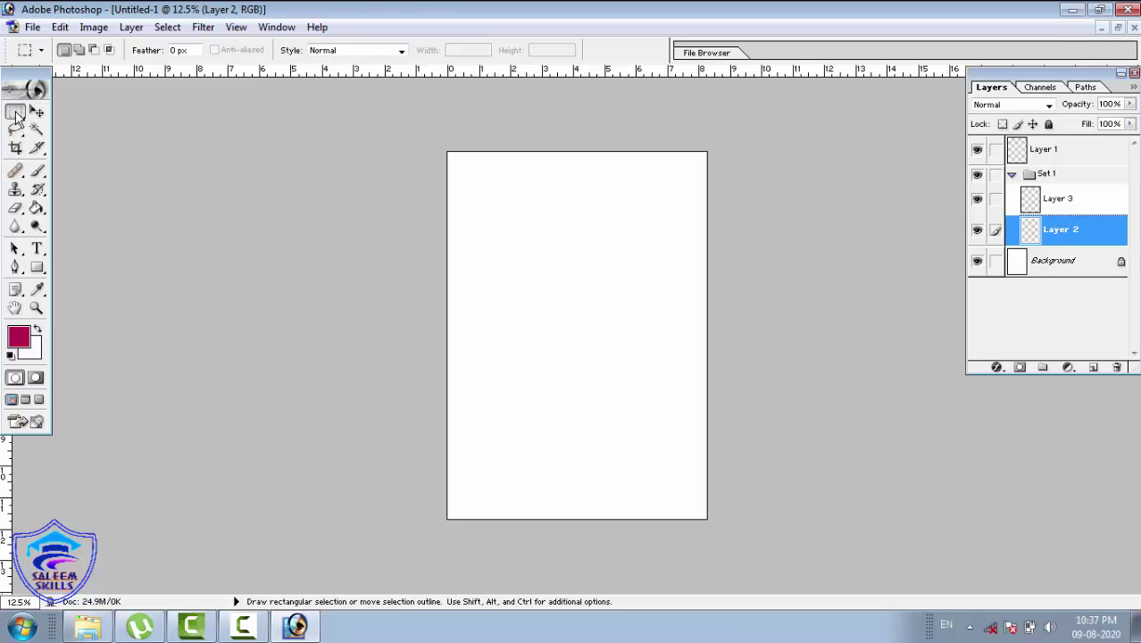
left_click(16, 114)
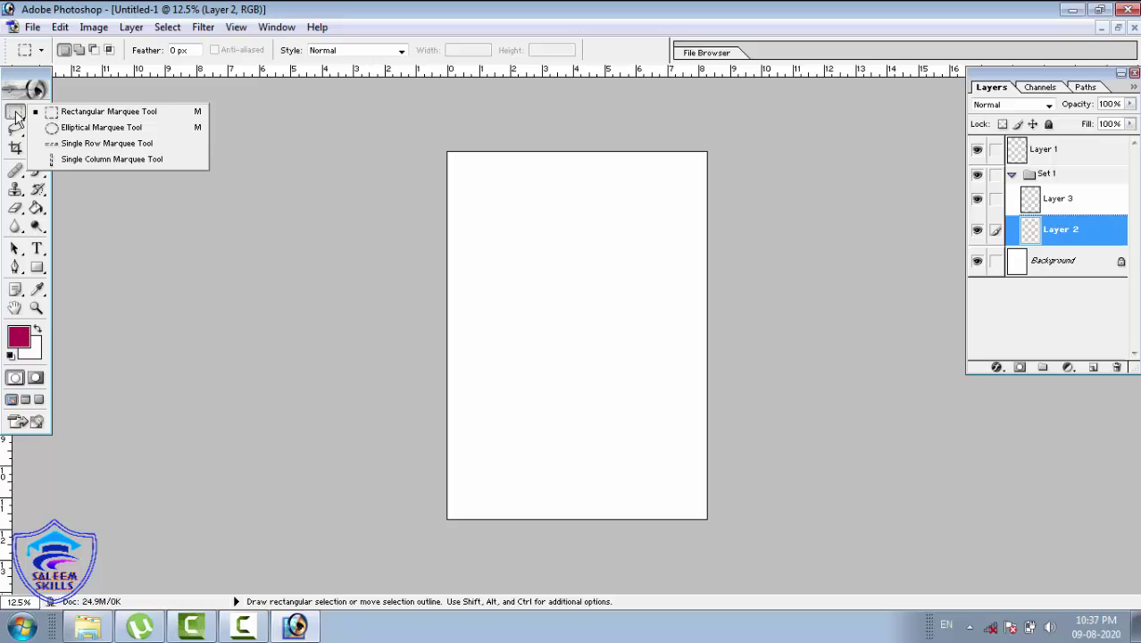
left_click(74, 130)
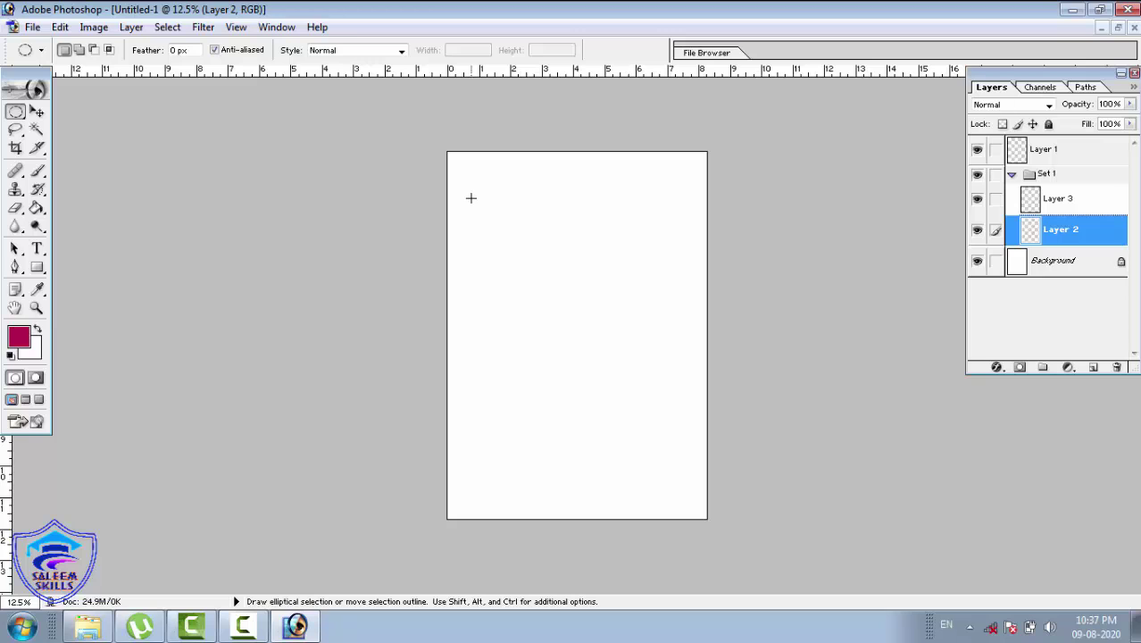
left_click_drag(469, 196, 593, 309)
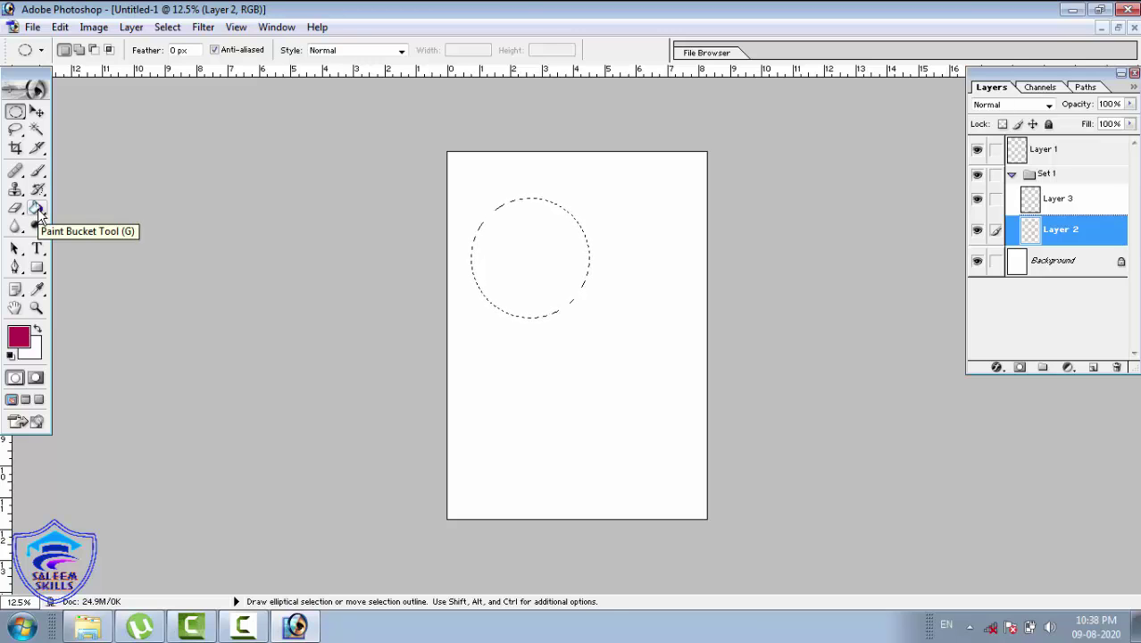
Fill the circular selection on Layer 2 with a linear rainbow spectrum gradient running diagonally from its upper-left to its lower-right edge
left_click(38, 211)
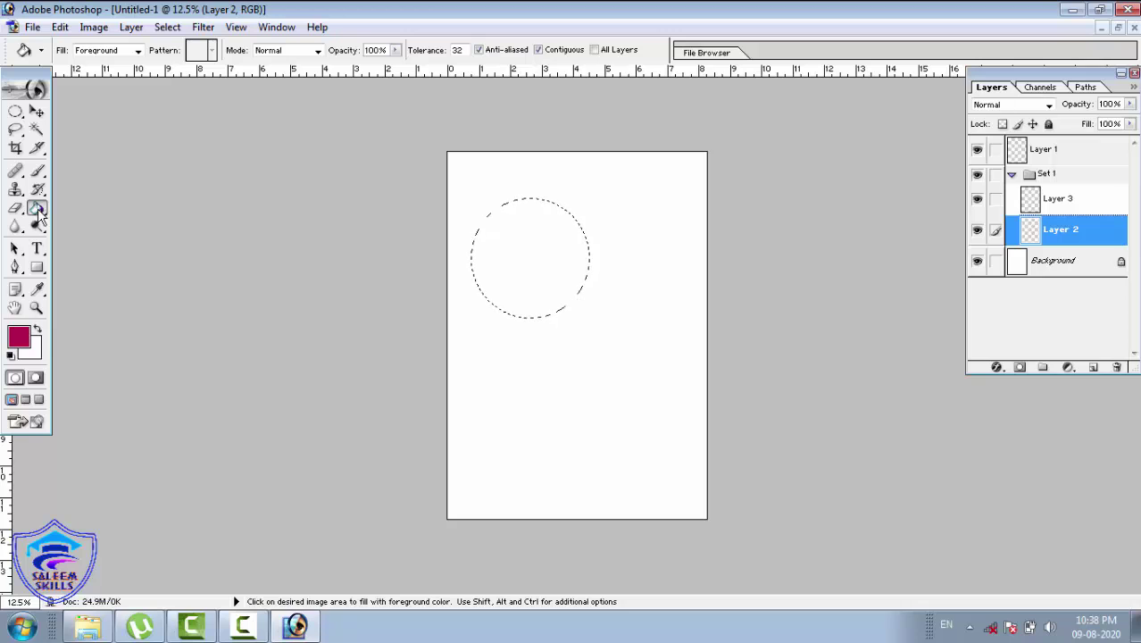
right_click(39, 214)
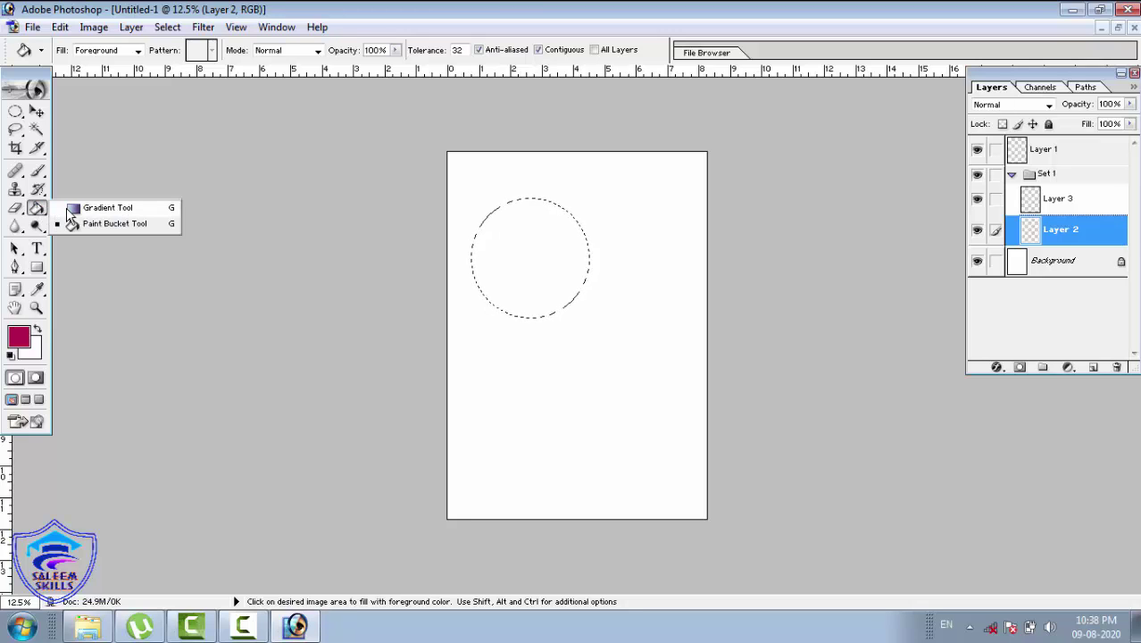
left_click(107, 211)
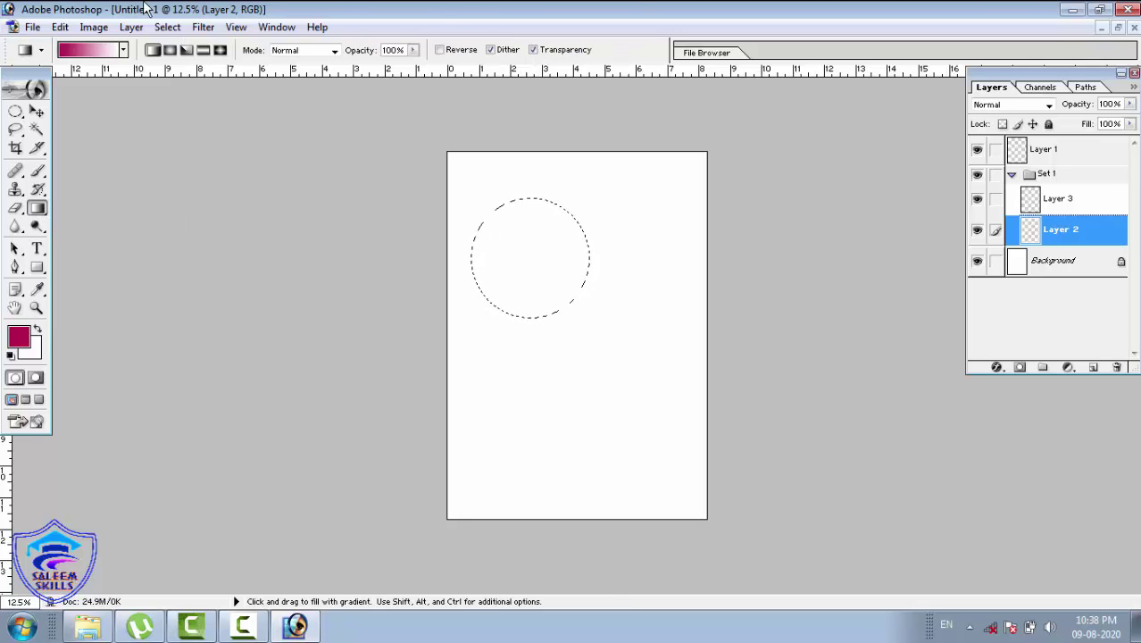
left_click(124, 51)
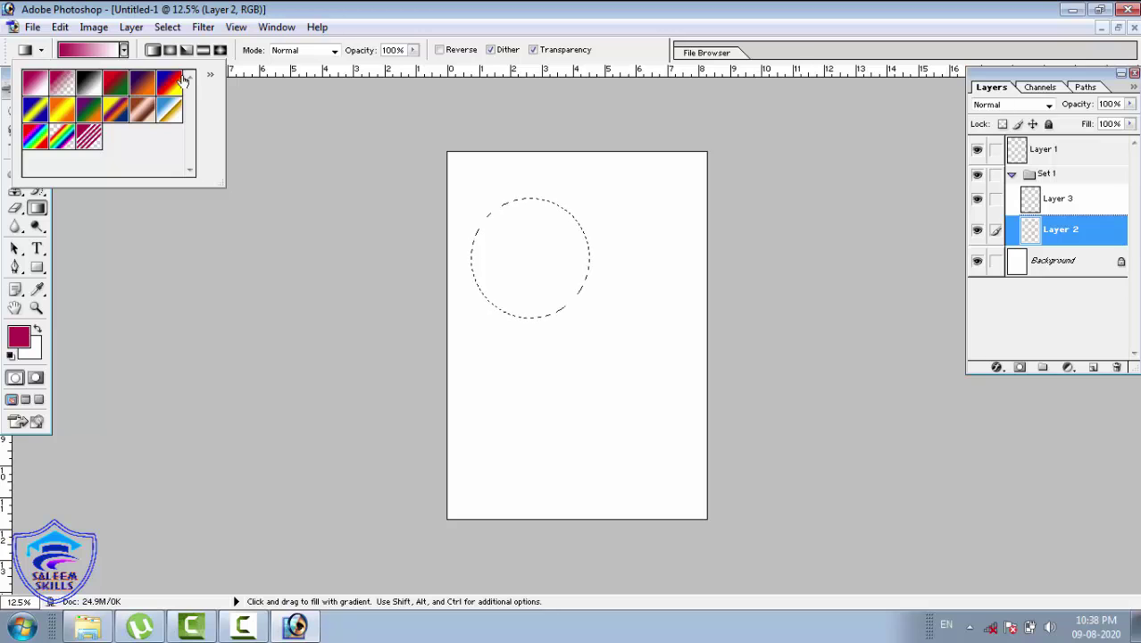
left_click(171, 87)
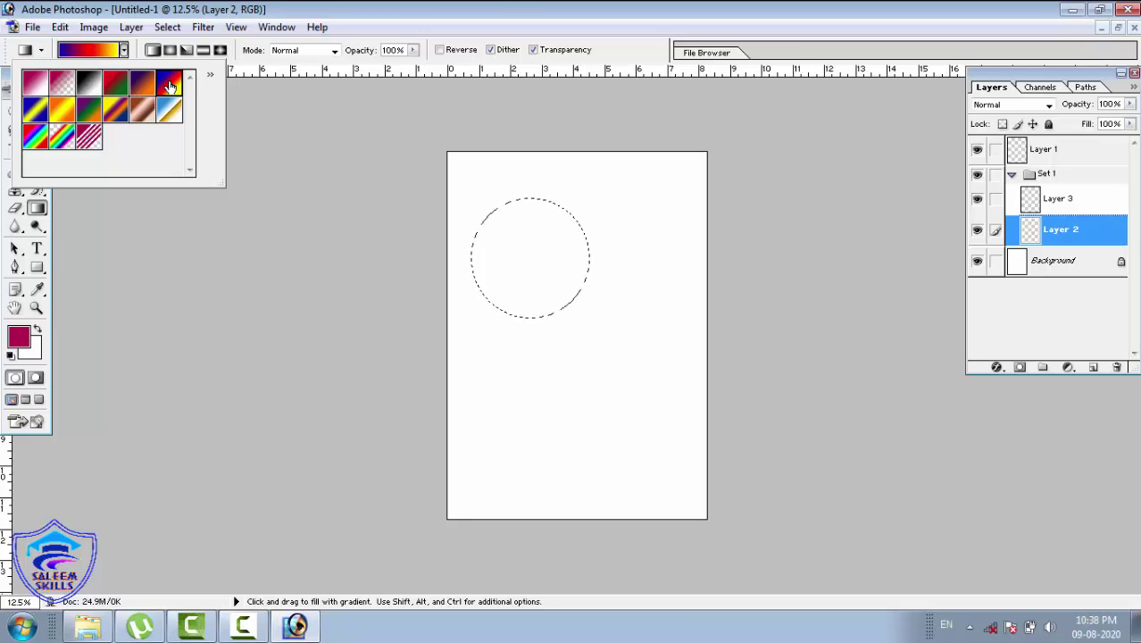
left_click(36, 137)
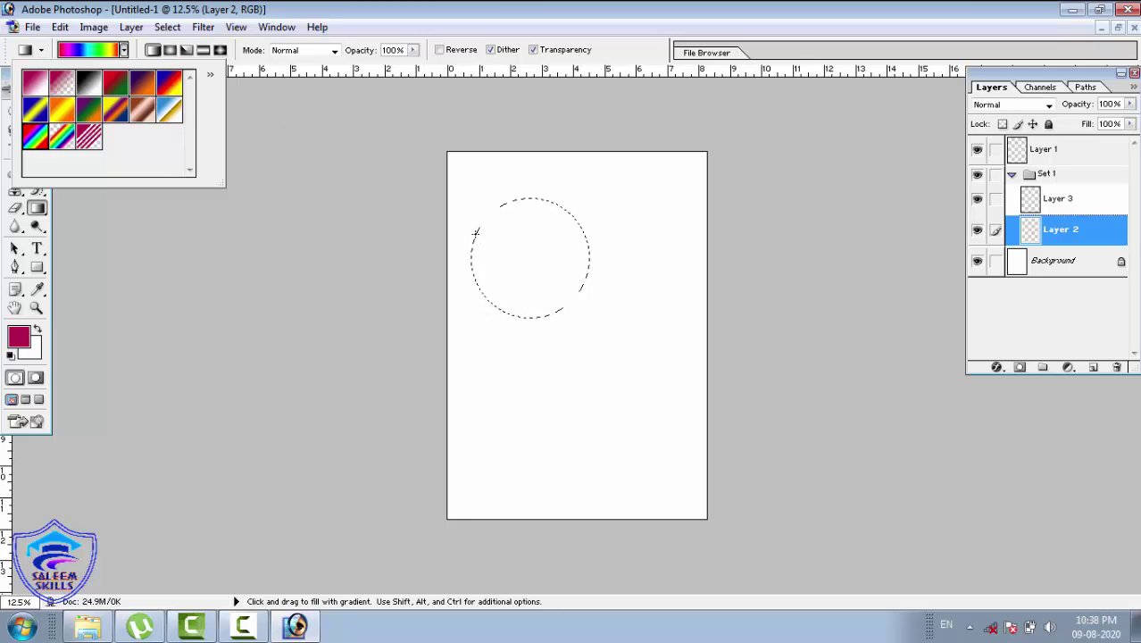
left_click_drag(483, 218, 543, 258)
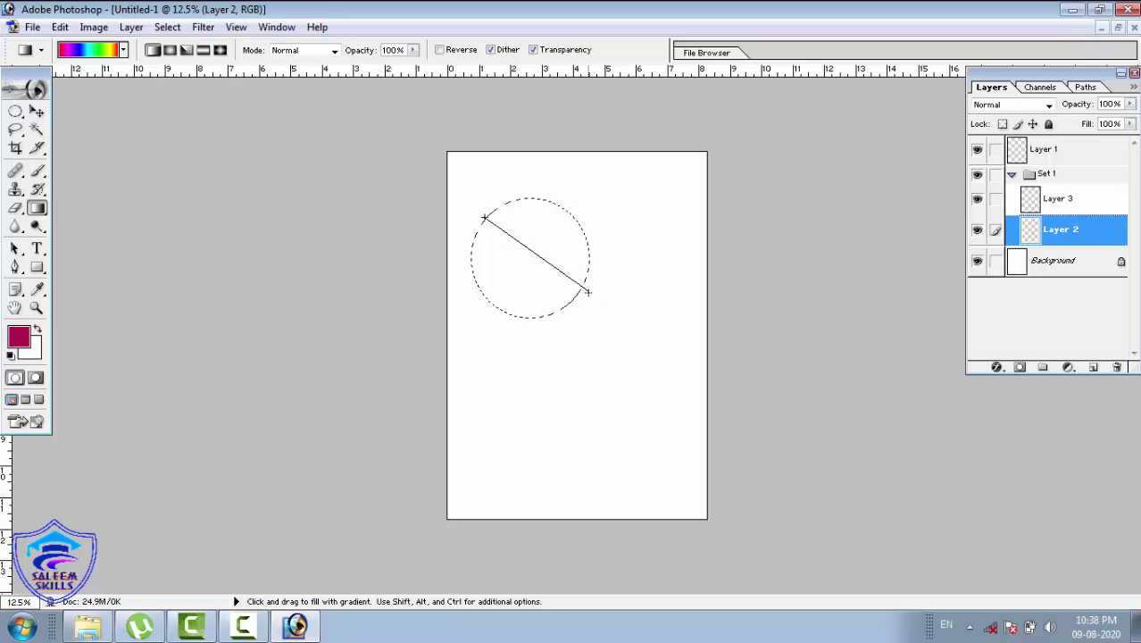
left_click_drag(588, 293, 588, 293)
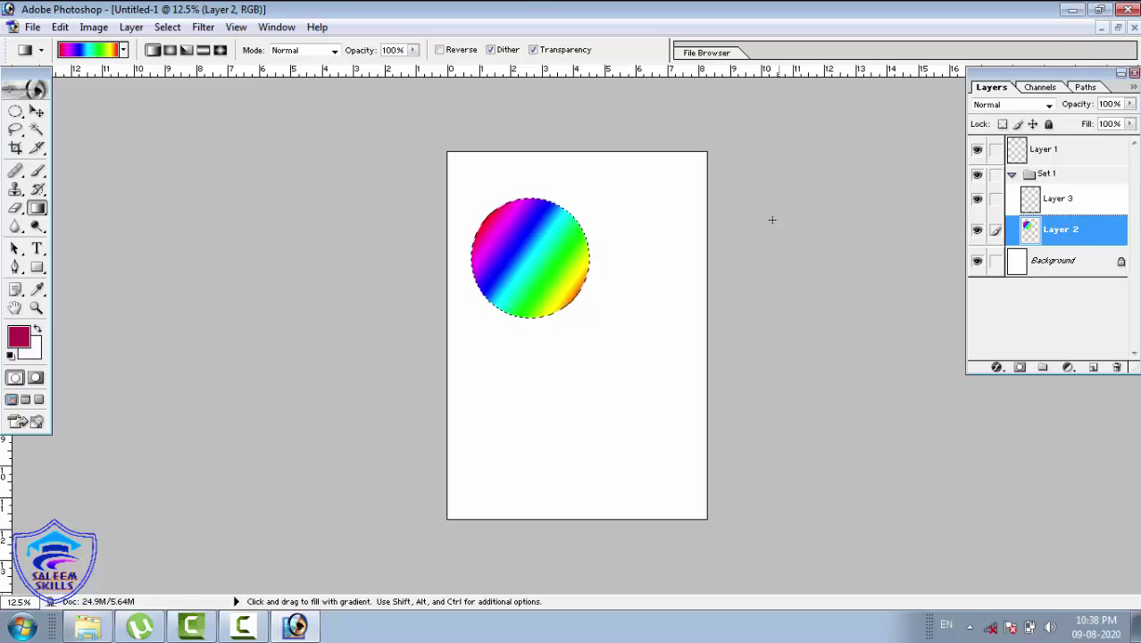
On Layer 3, replace the circular selection with a rectangular one about 3.3 by 3.1 inches just below the rainbow circle
left_click(1061, 199)
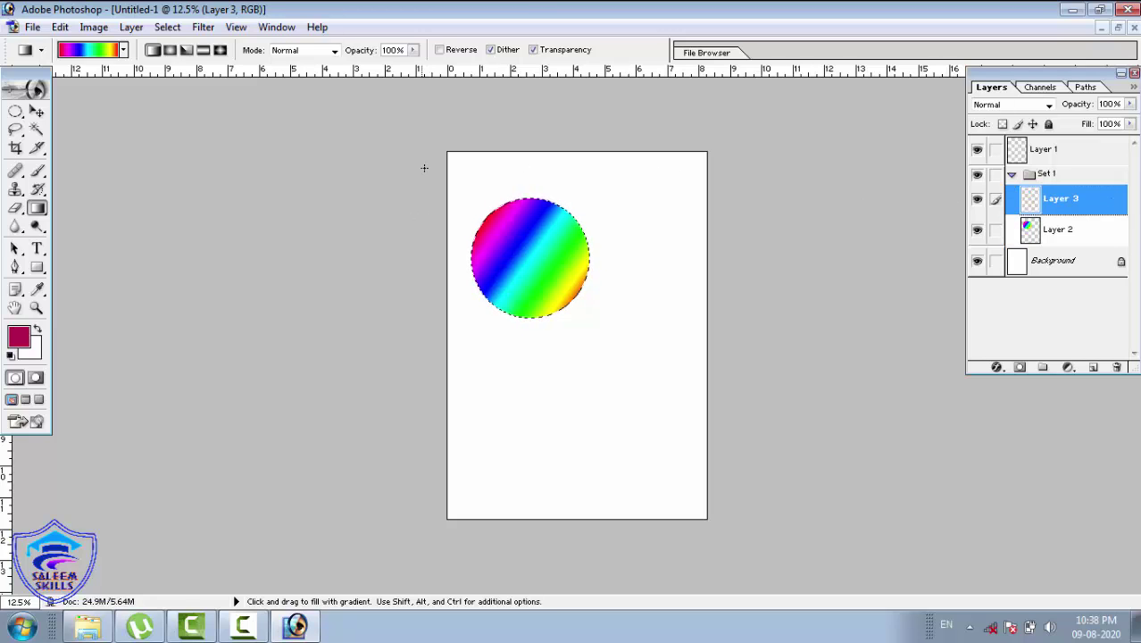
left_click(23, 120)
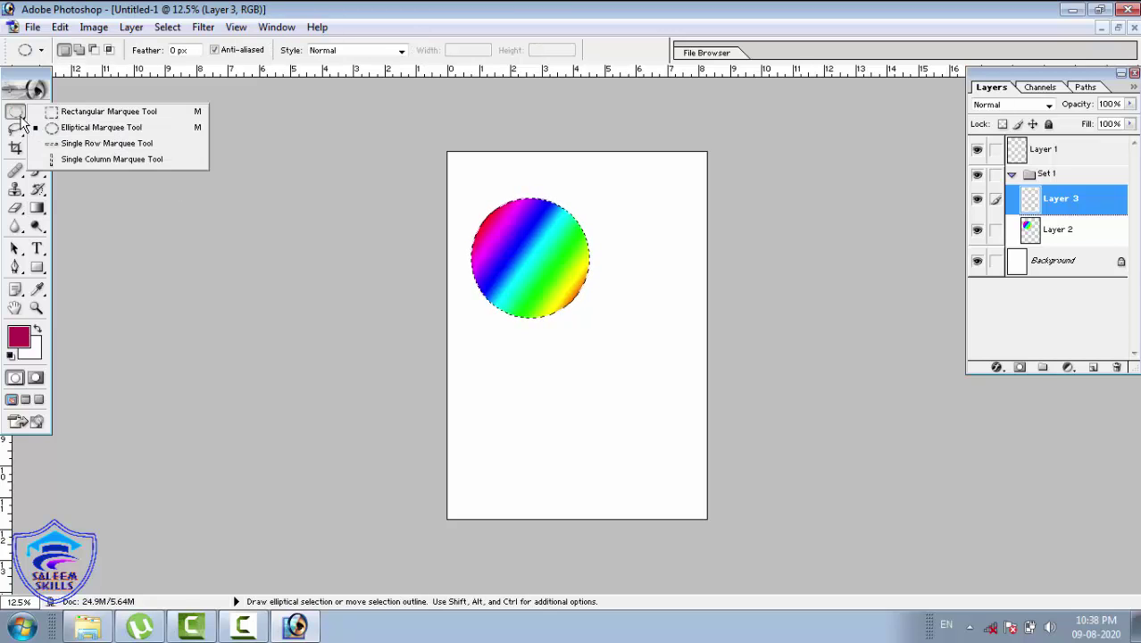
left_click(104, 114)
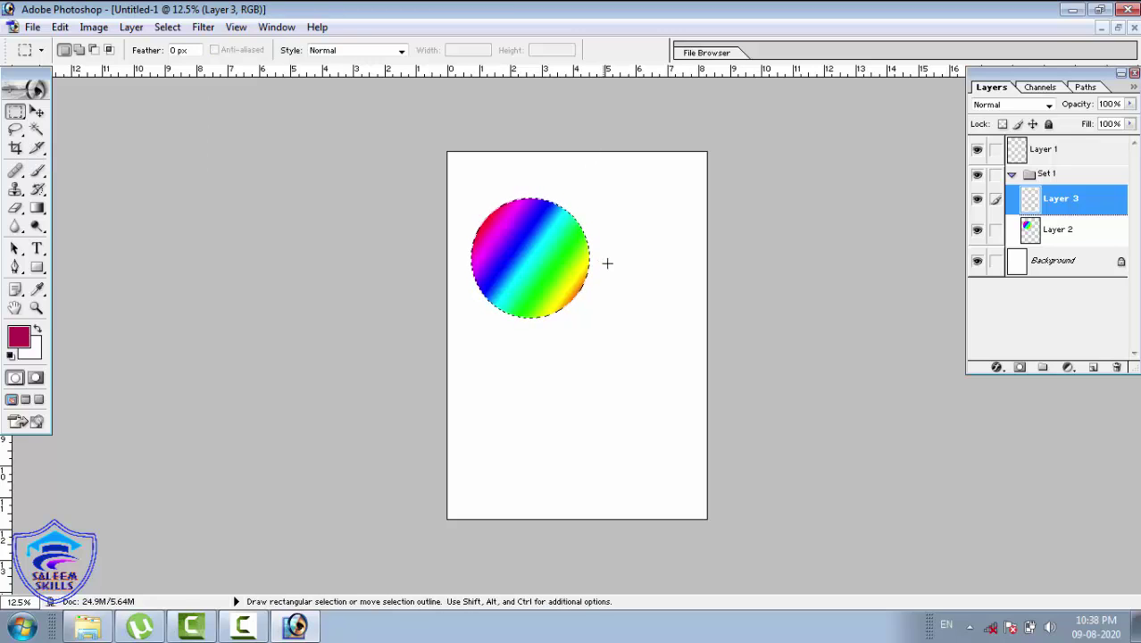
left_click(595, 325)
left_click_drag(596, 324, 490, 421)
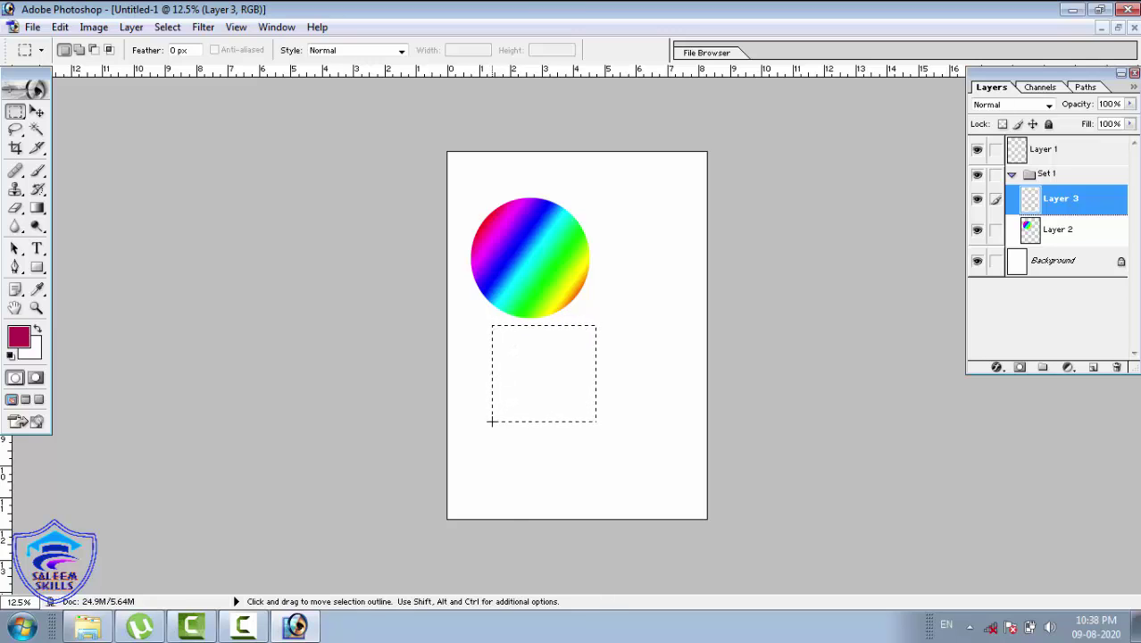
Fill the rectangular selection on Layer 3 with a radial violet, green and orange gradient from its upper-left to just past its lower-right corner
left_click(37, 211)
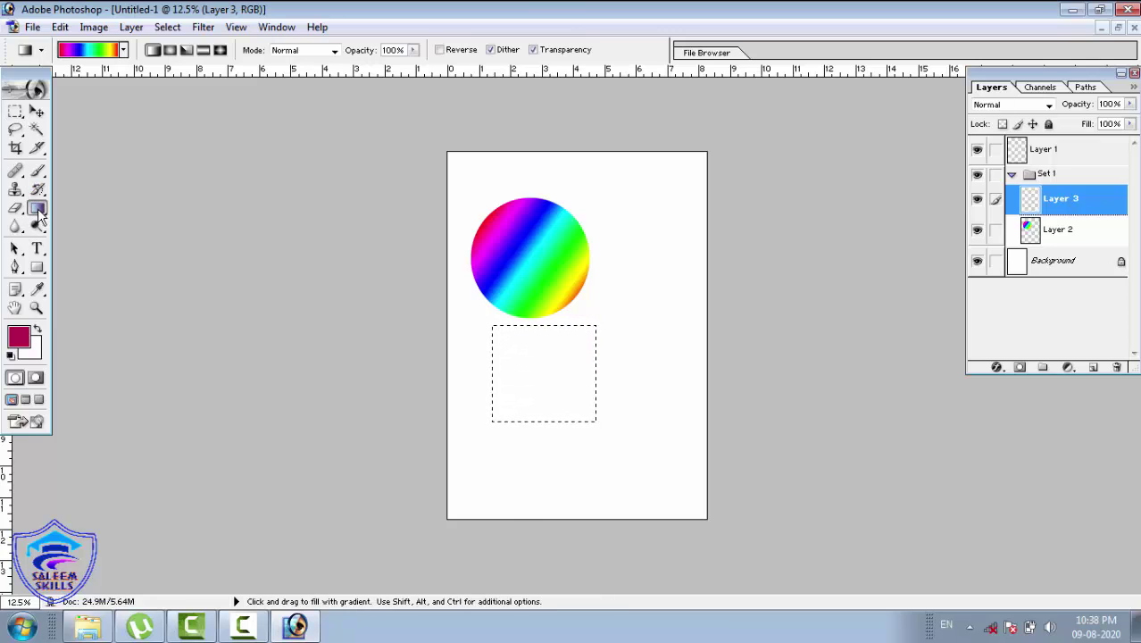
left_click(124, 50)
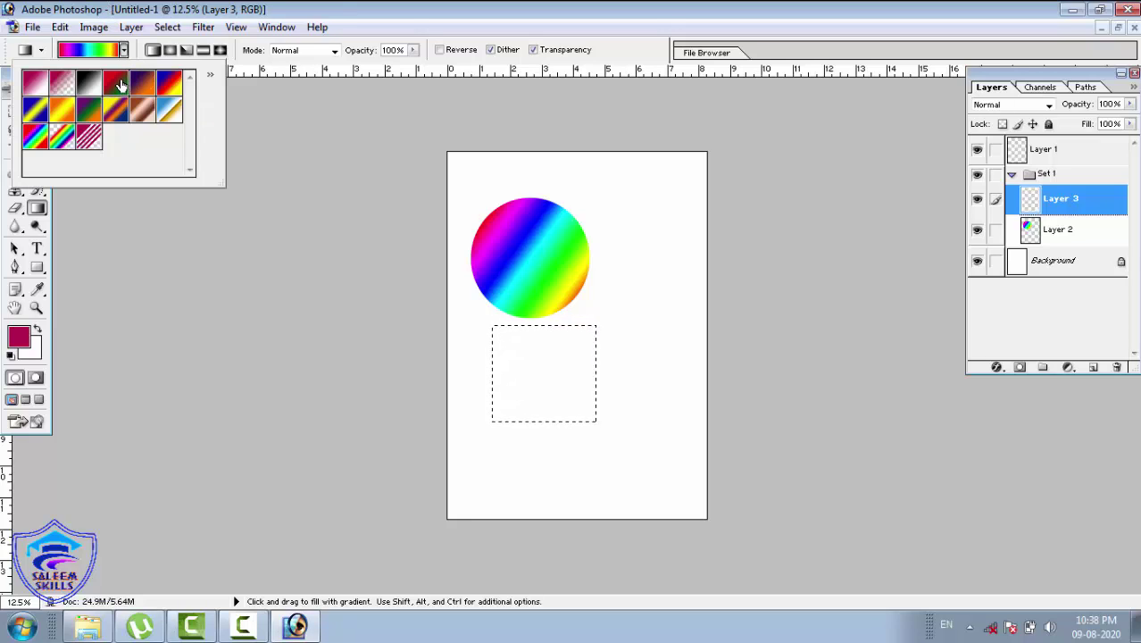
left_click(87, 119)
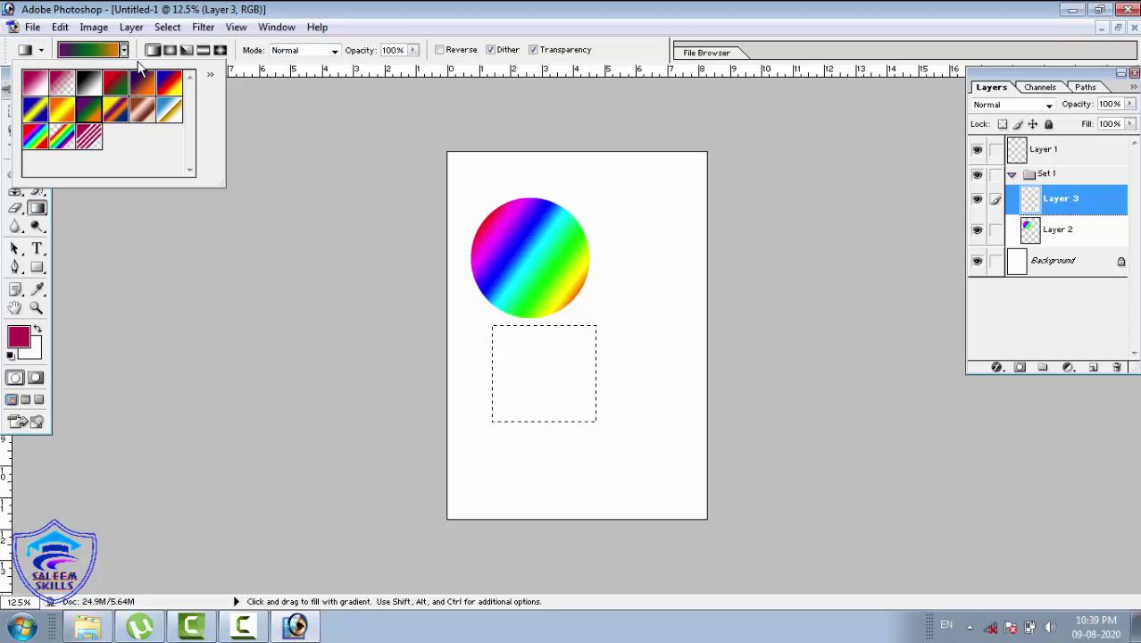
left_click(169, 51)
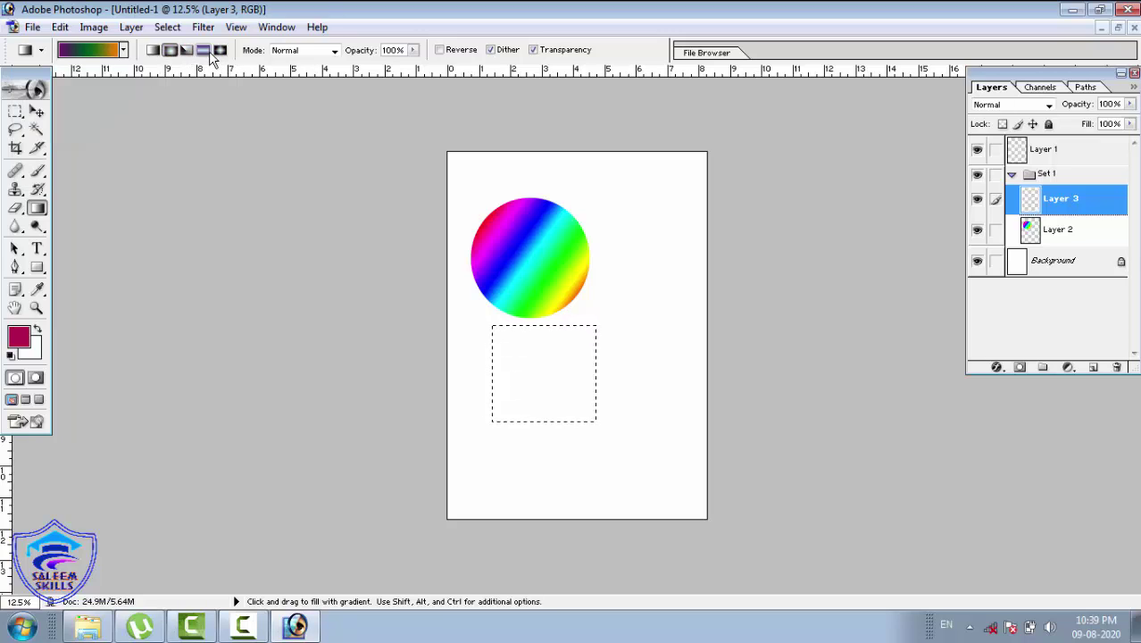
left_click(203, 51)
left_click(168, 50)
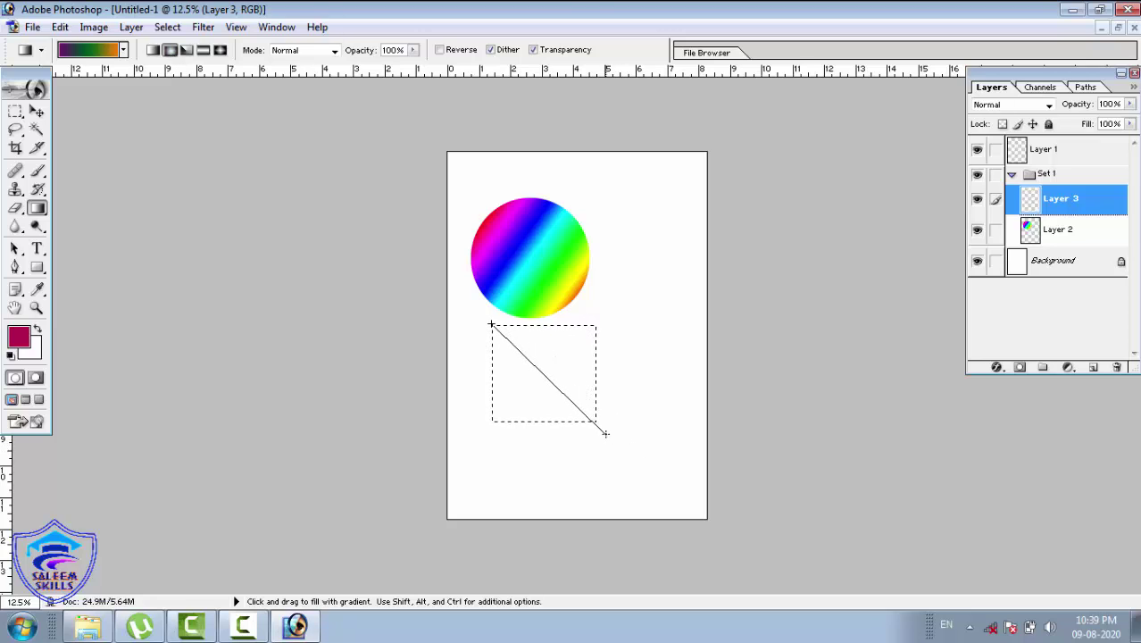
left_click_drag(605, 434, 607, 430)
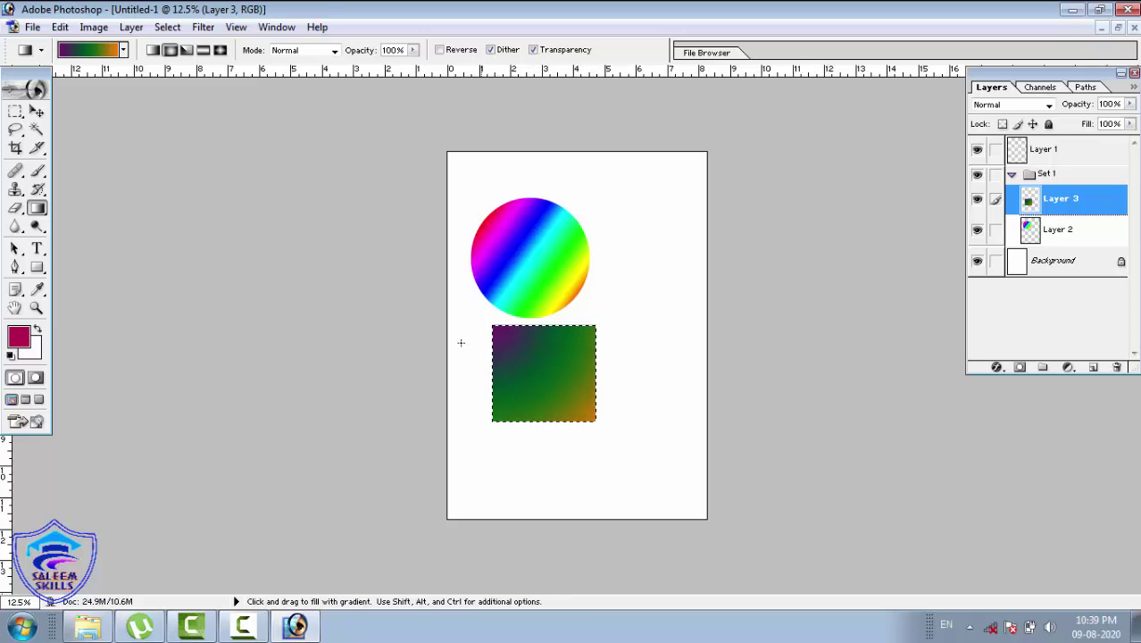
Refill the rectangular selection with the violet, green and orange colours as an angle gradient running diagonally from its upper-left to past its lower-right corner
left_click(186, 50)
left_click_drag(489, 331, 620, 454)
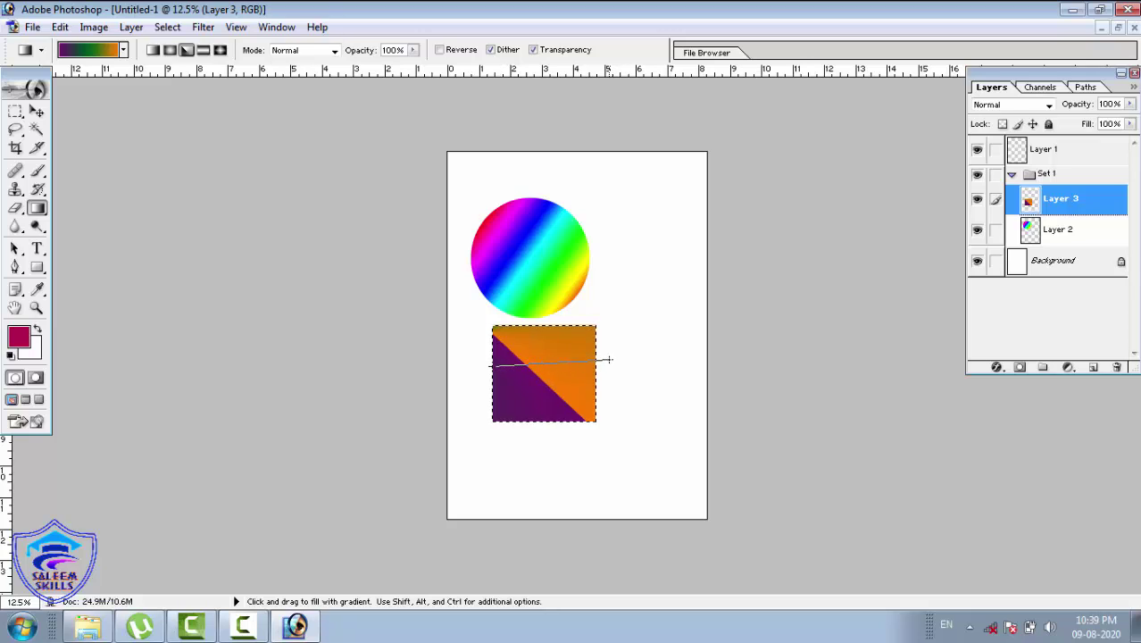
key("ctrl+z")
Collapse and re-expand Set 1 to check the layers it contains
left_click(1013, 175)
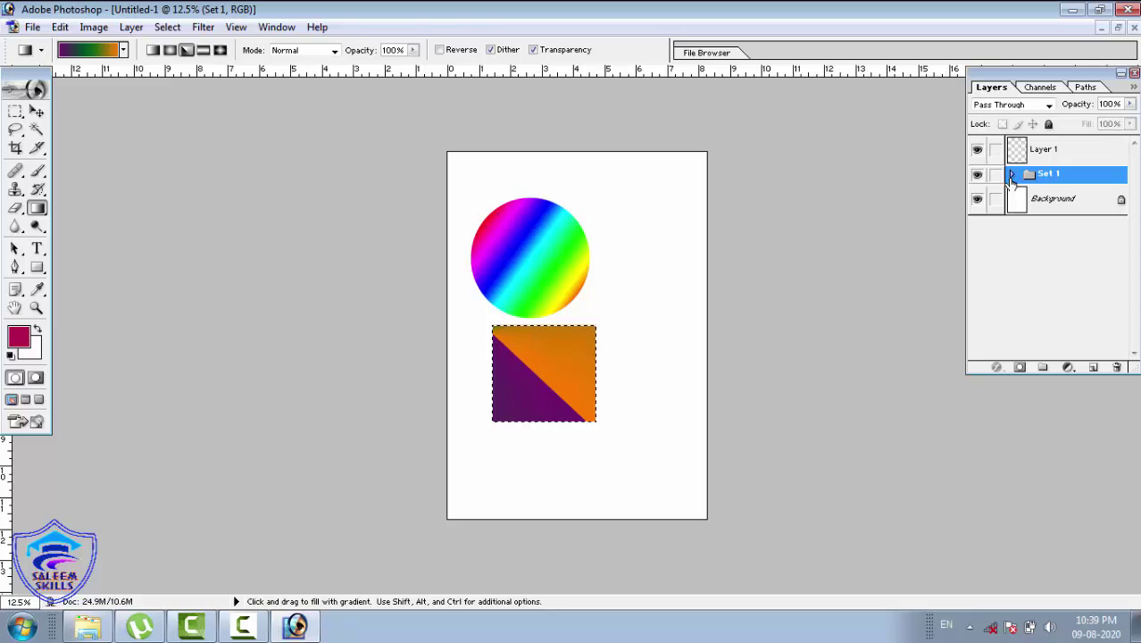
left_click(1012, 175)
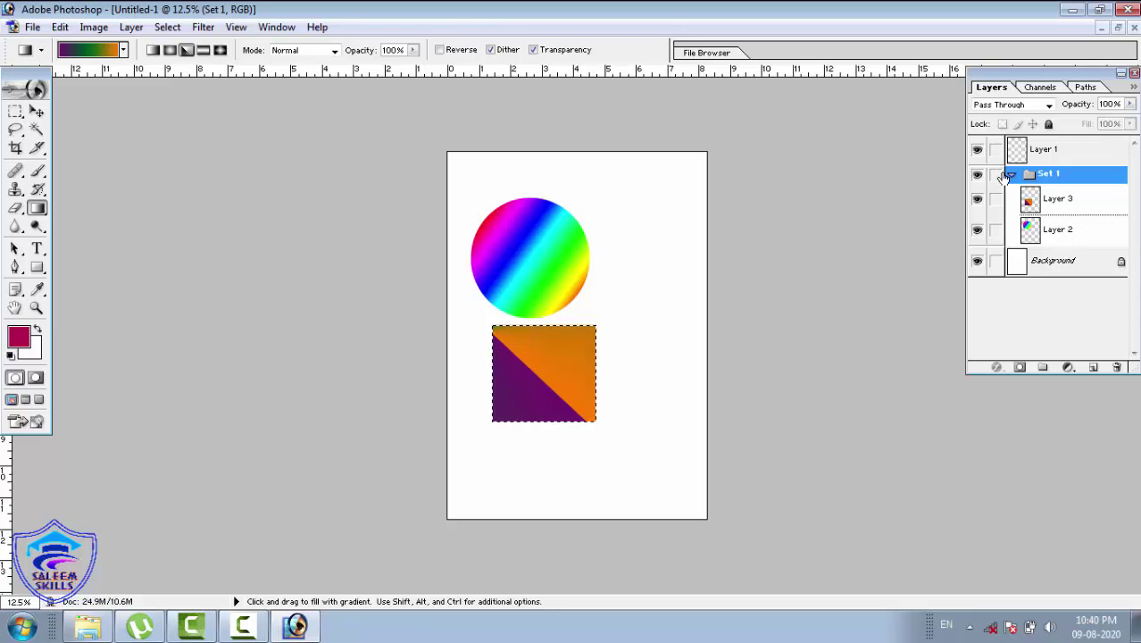
left_click(1012, 176)
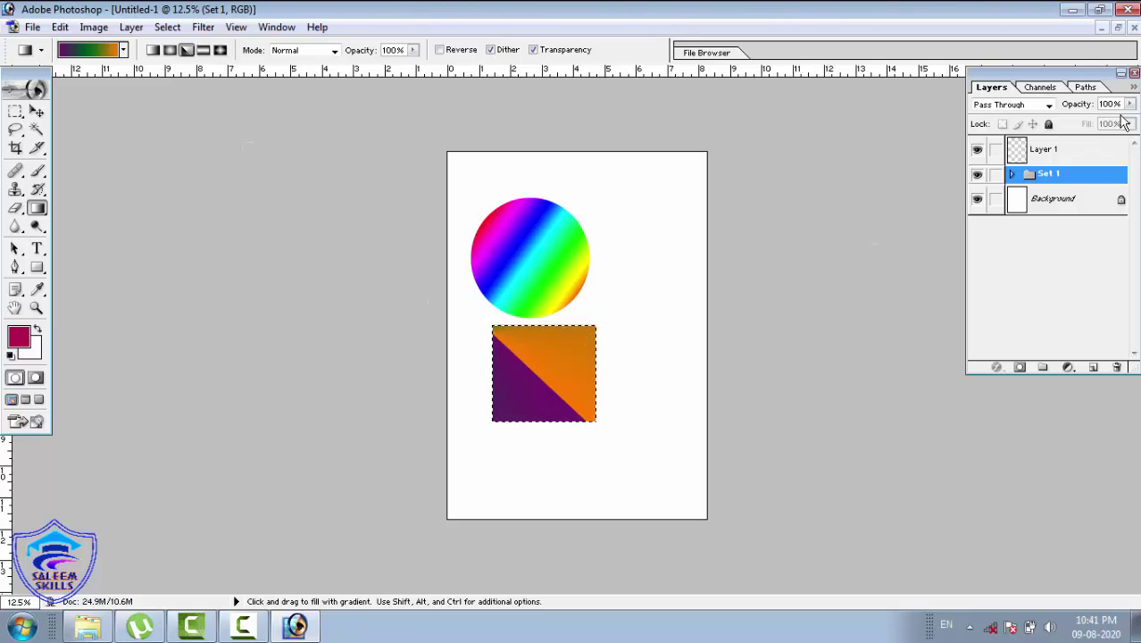
left_click(1013, 174)
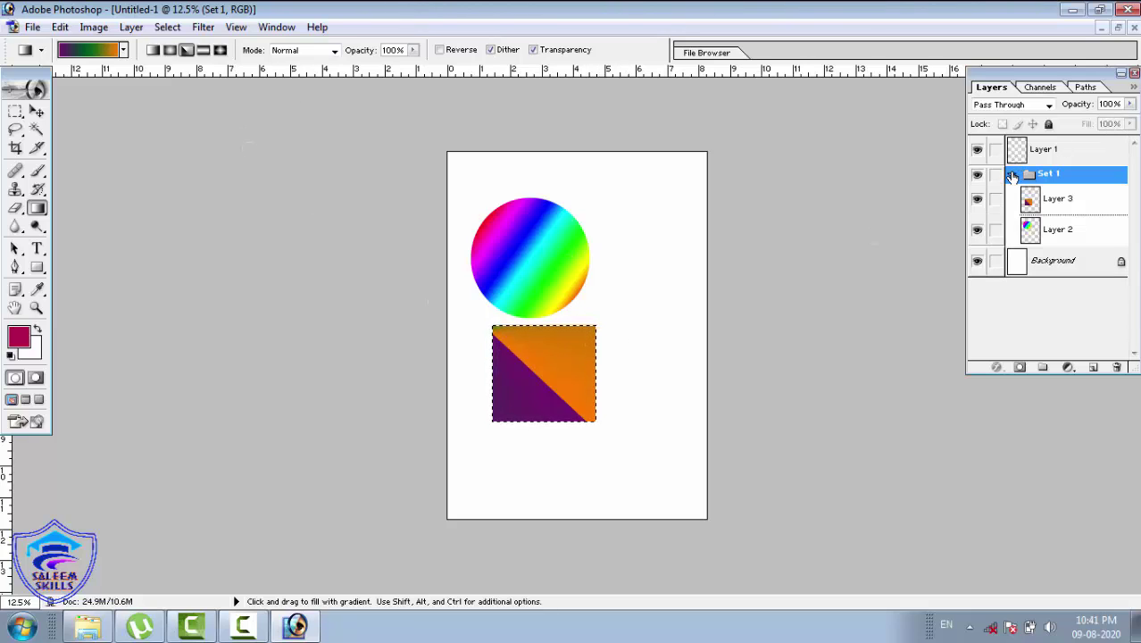
Enable Auto Select Layer for the Move tool and move Layer 3's rectangle about 2.6 inches right and 0.5 inch down
left_click(1061, 200)
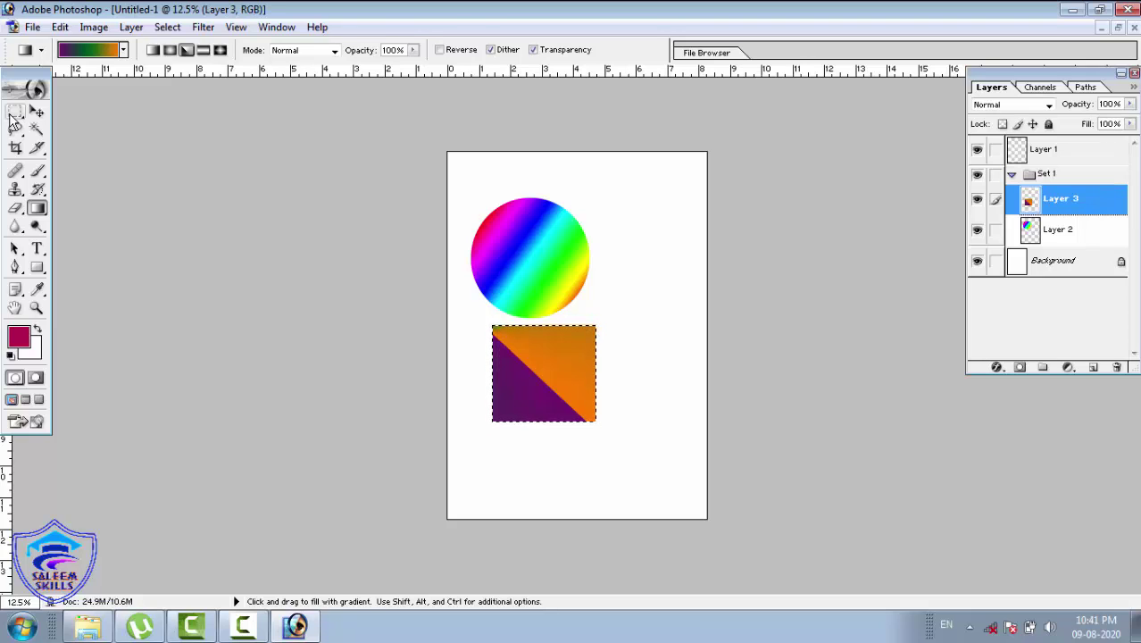
left_click(37, 112)
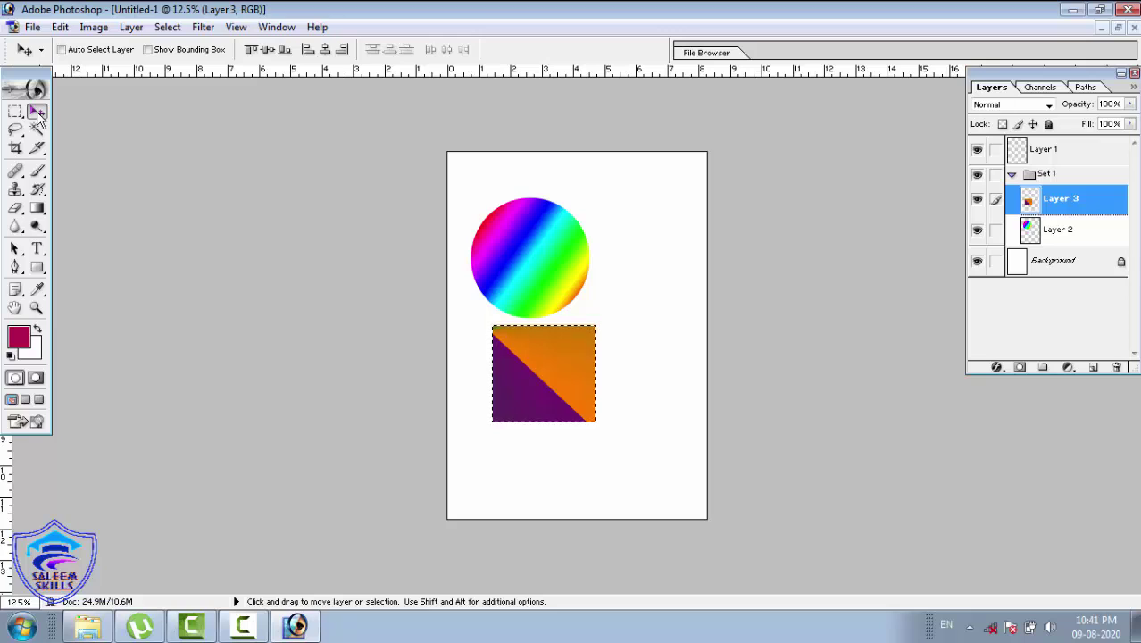
left_click(83, 51)
left_click_drag(522, 388, 603, 404)
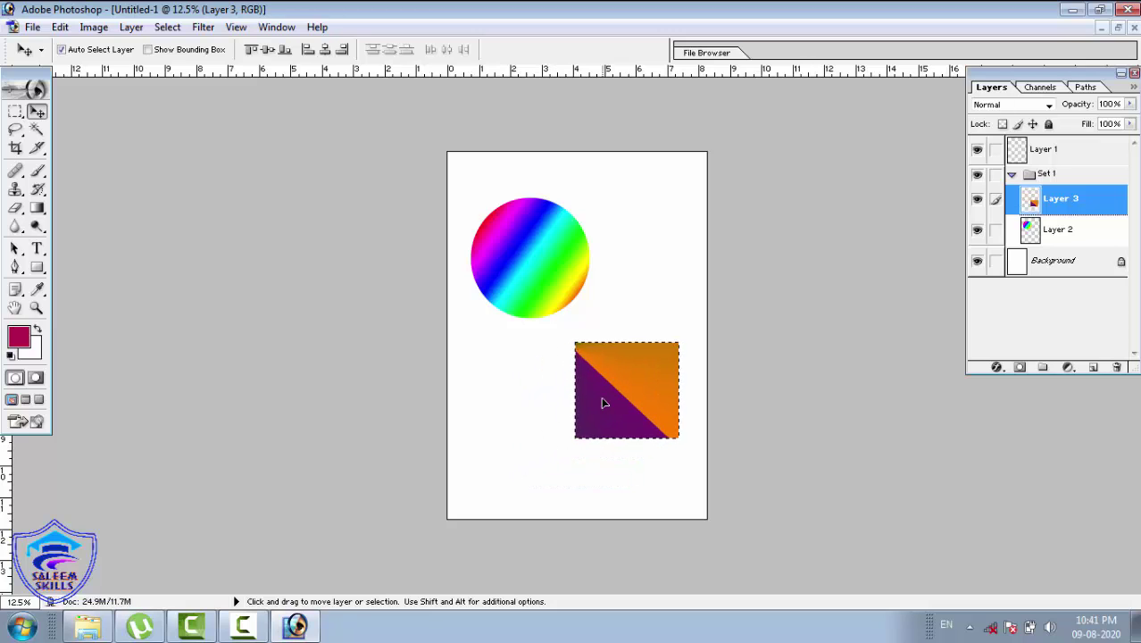
Show the Move tool's bounding box and move the rectangle on Layer 3 to the page's upper-right corner
left_click(15, 114)
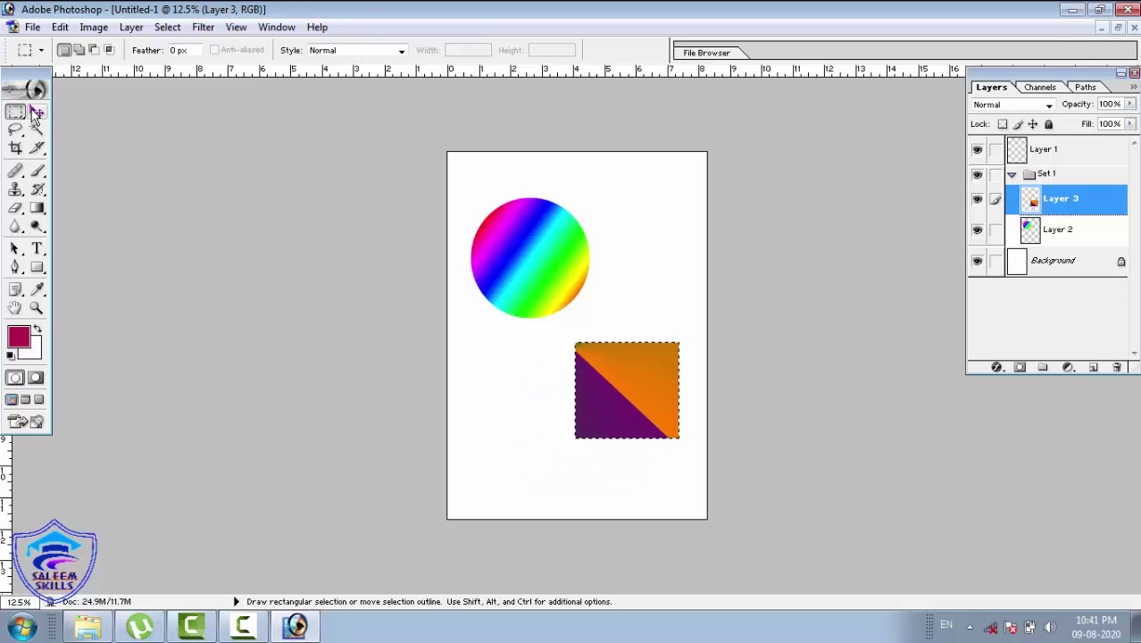
left_click(37, 111)
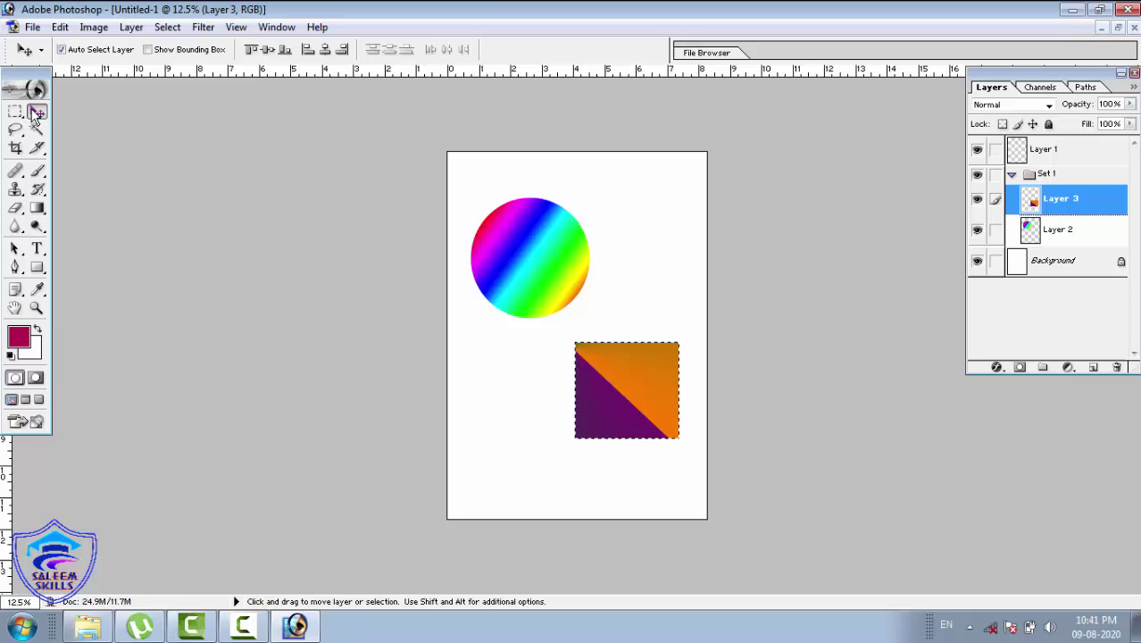
left_click(149, 51)
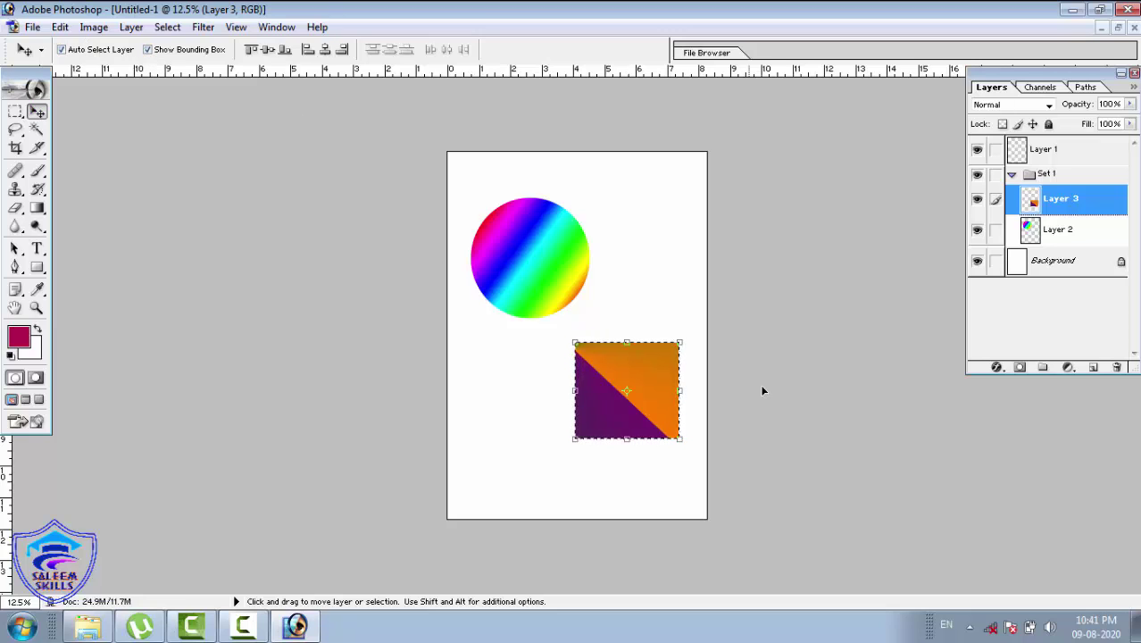
left_click_drag(650, 388, 670, 213)
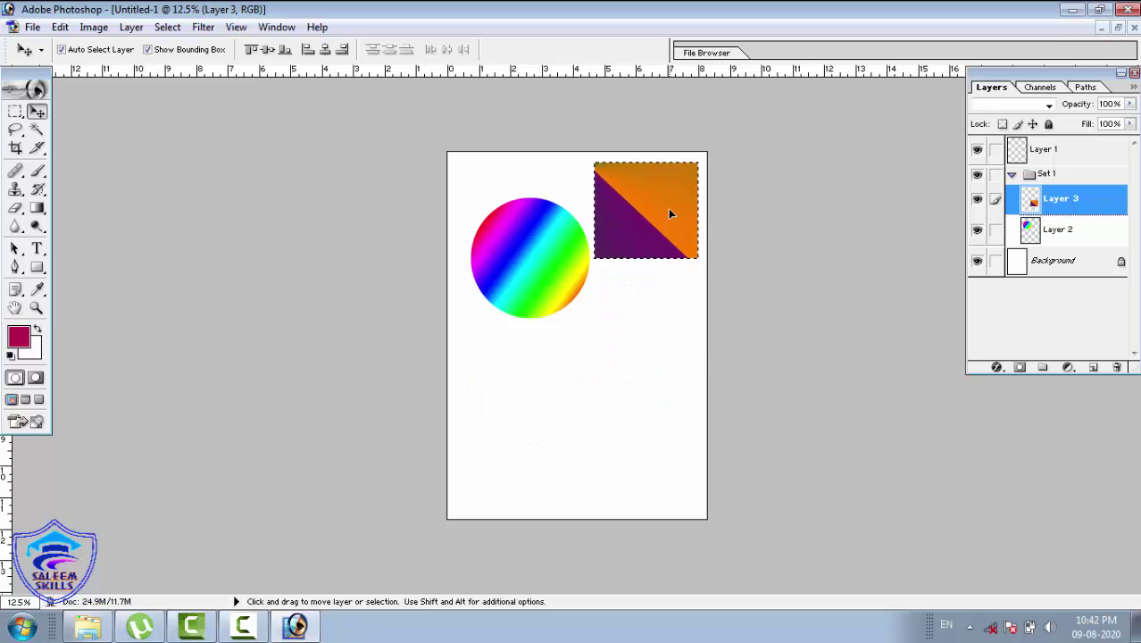
Move the rainbow circle on Layer 2 to the page's lower-left area and hide the bounding box
left_click(1056, 236)
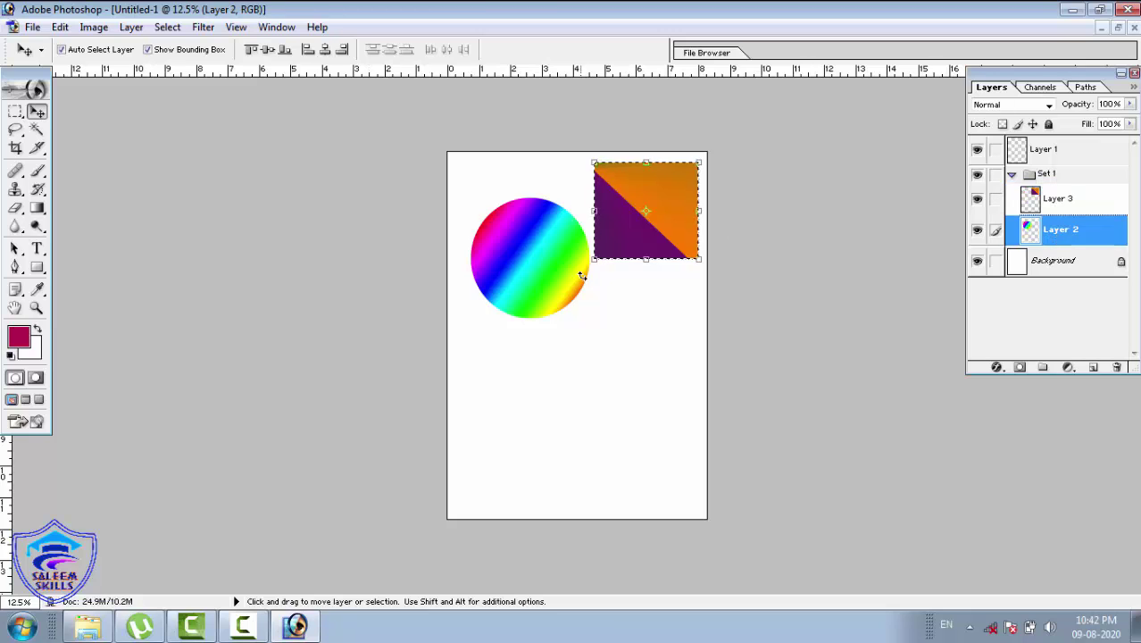
left_click_drag(559, 300, 554, 460)
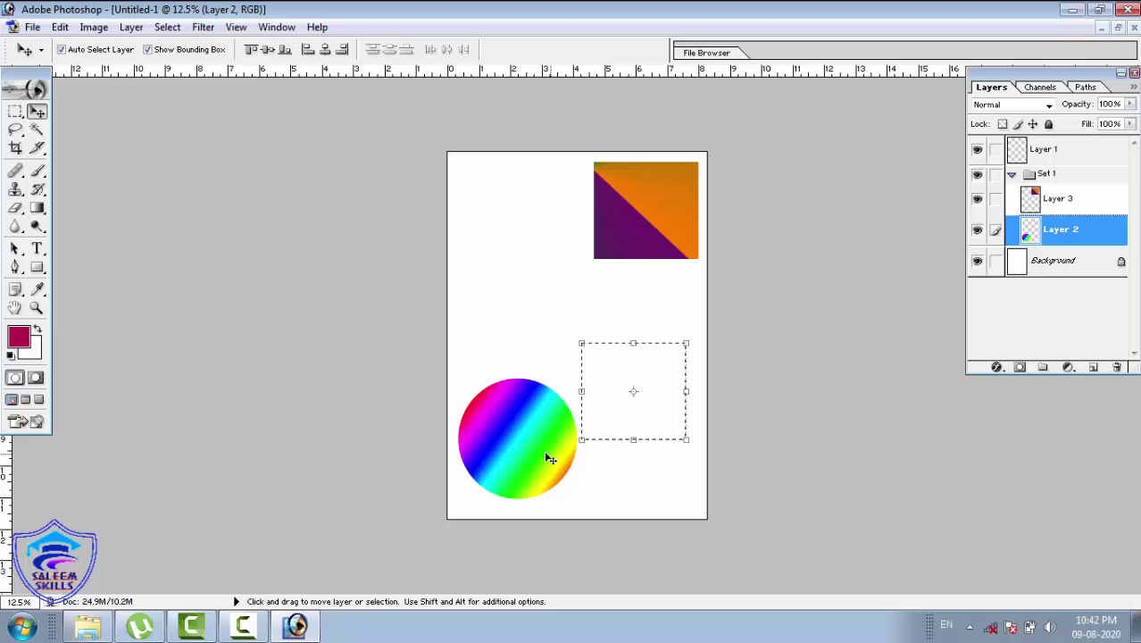
left_click(148, 50)
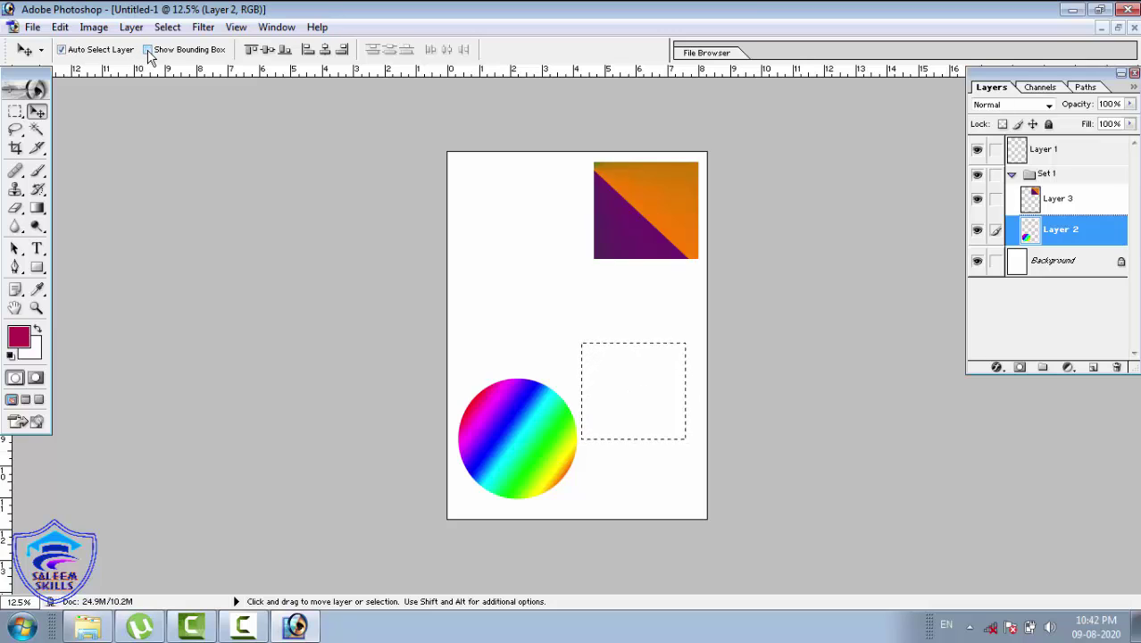
Clear the selection and move Layer 2's rainbow circle to the page's upper-left corner, beside the rectangle
left_click(579, 302)
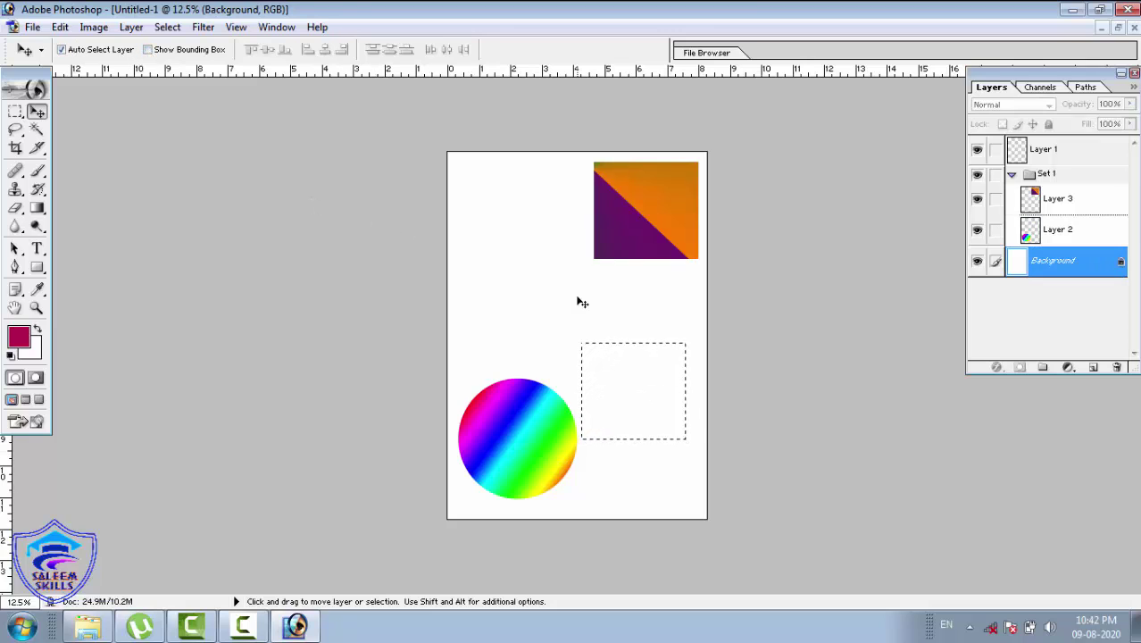
key("ctrl+d")
left_click(1073, 231)
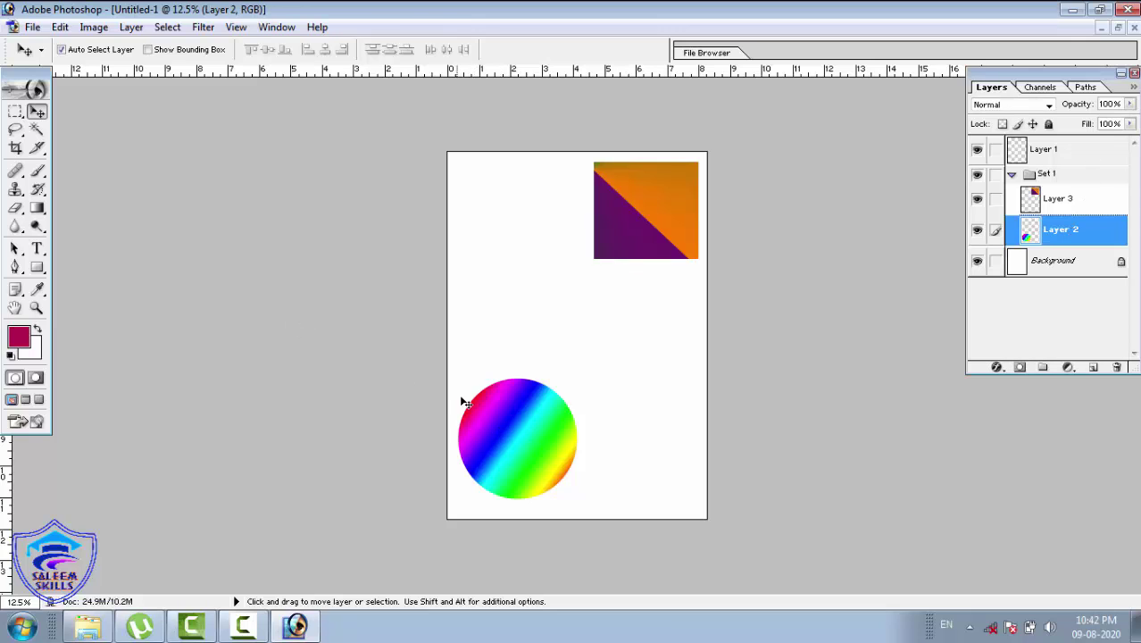
left_click_drag(502, 428, 497, 208)
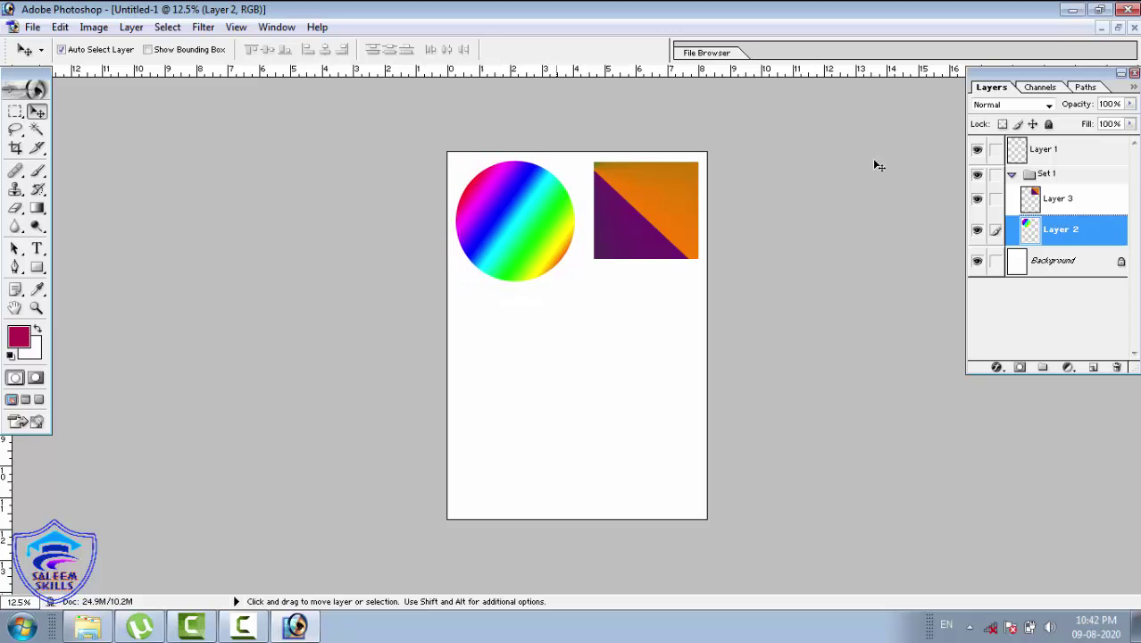
Shift the rectangle slightly down and left, and nudge the circle and rectangle slightly with Set 1 collapsed and active
left_click(1013, 175)
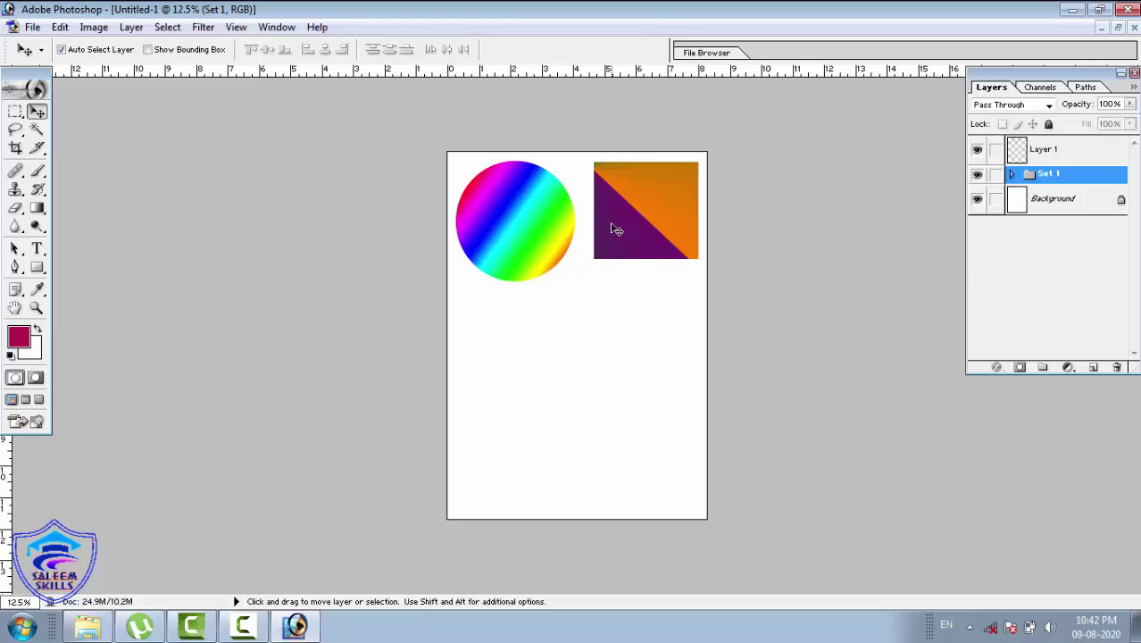
mouse_move(616, 230)
left_mouse_down()
mouse_move(598, 286)
mouse_move(605, 242)
left_mouse_up()
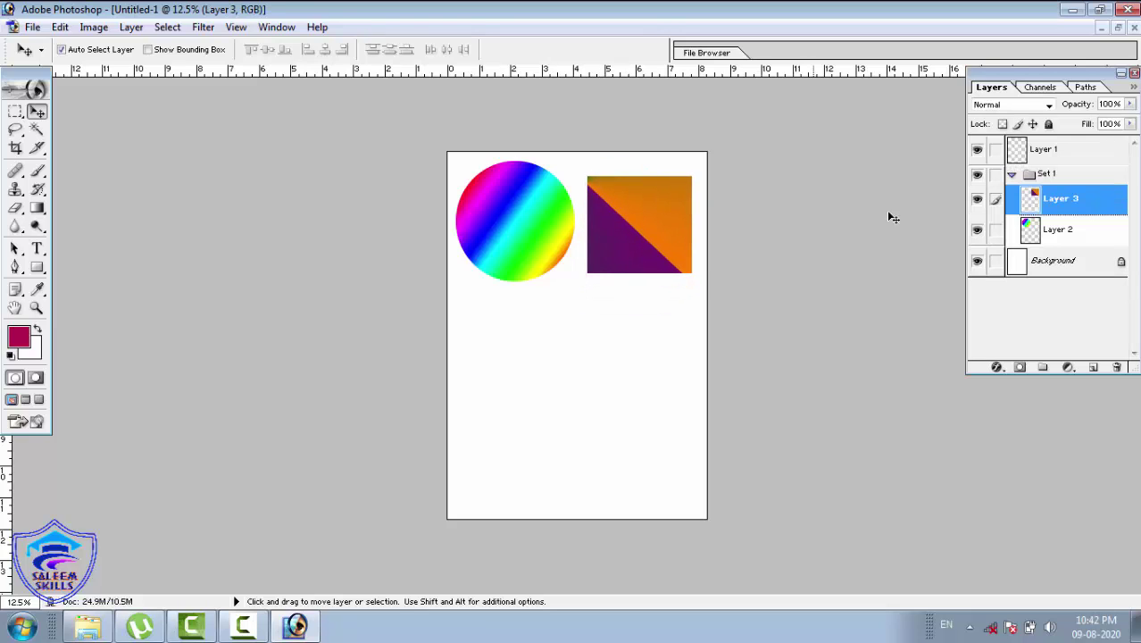
left_click(1014, 174)
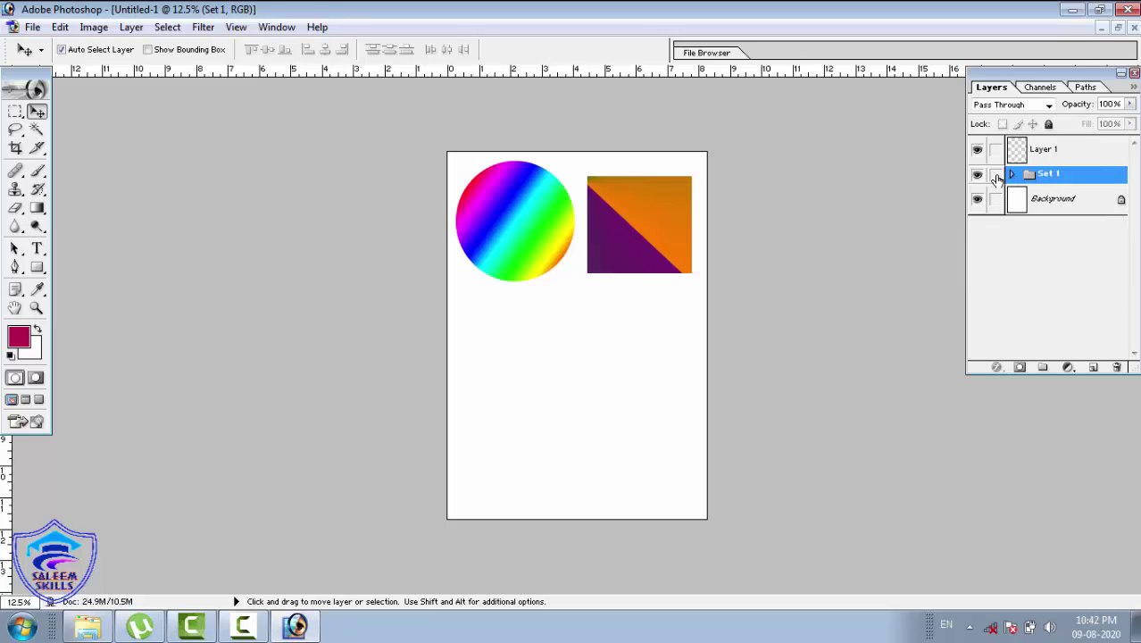
left_click(498, 260)
mouse_move(498, 259)
left_mouse_down()
mouse_move(499, 311)
mouse_move(495, 268)
left_mouse_up()
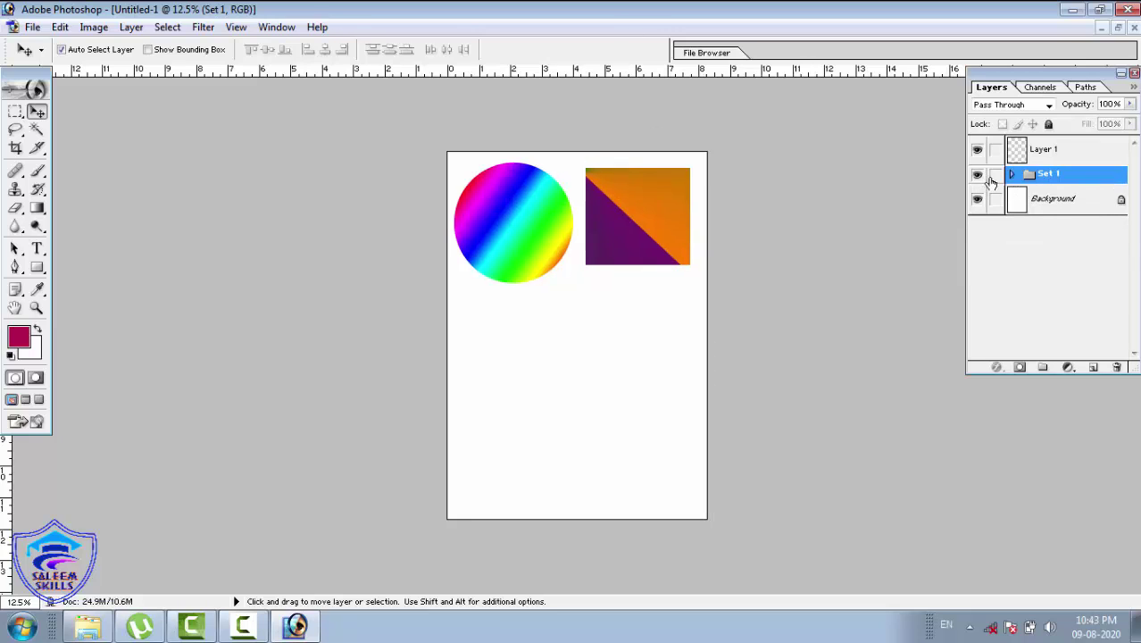
With Set 1 collapsed and active, show the bounding box and move both shapes together about 5 inches down the page
left_click(1012, 175)
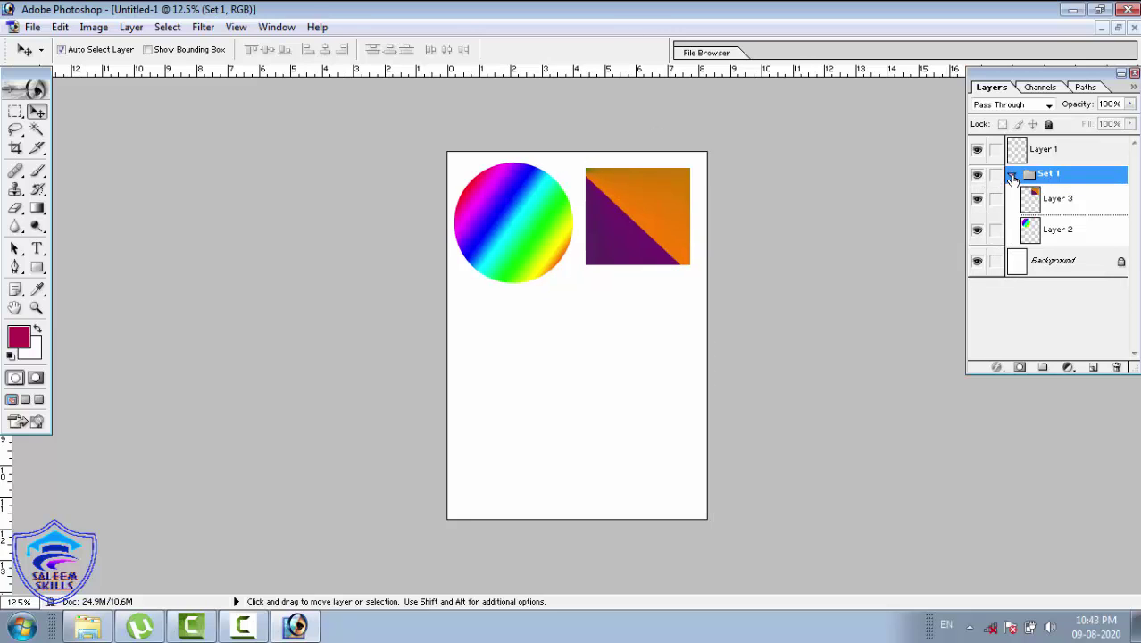
left_click(1013, 175)
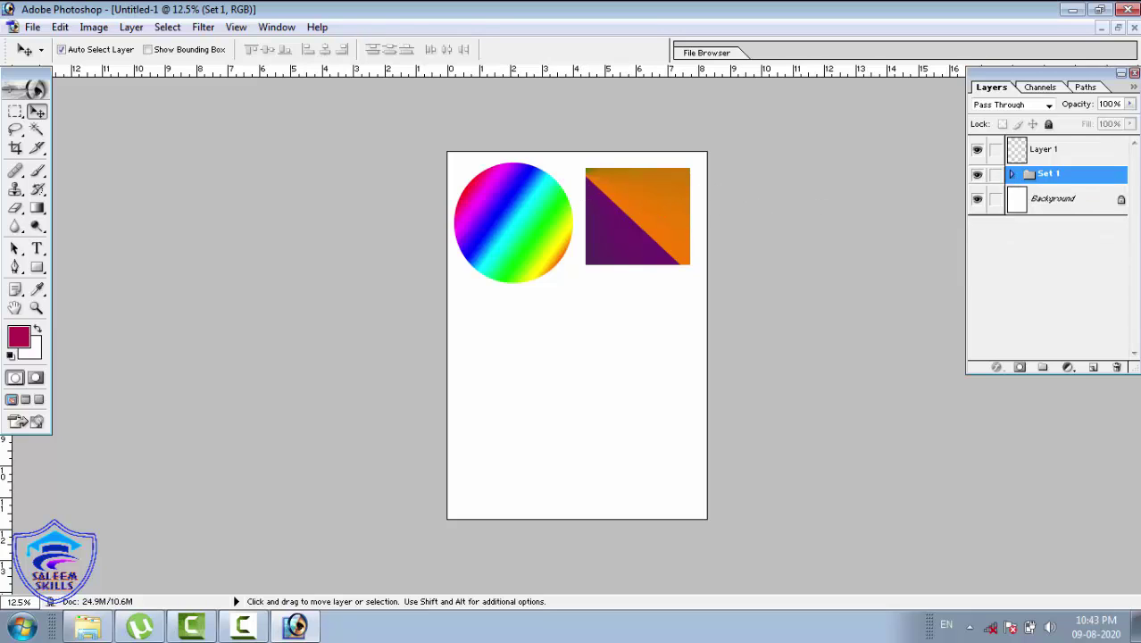
left_click(157, 51)
left_click_drag(540, 229, 534, 383)
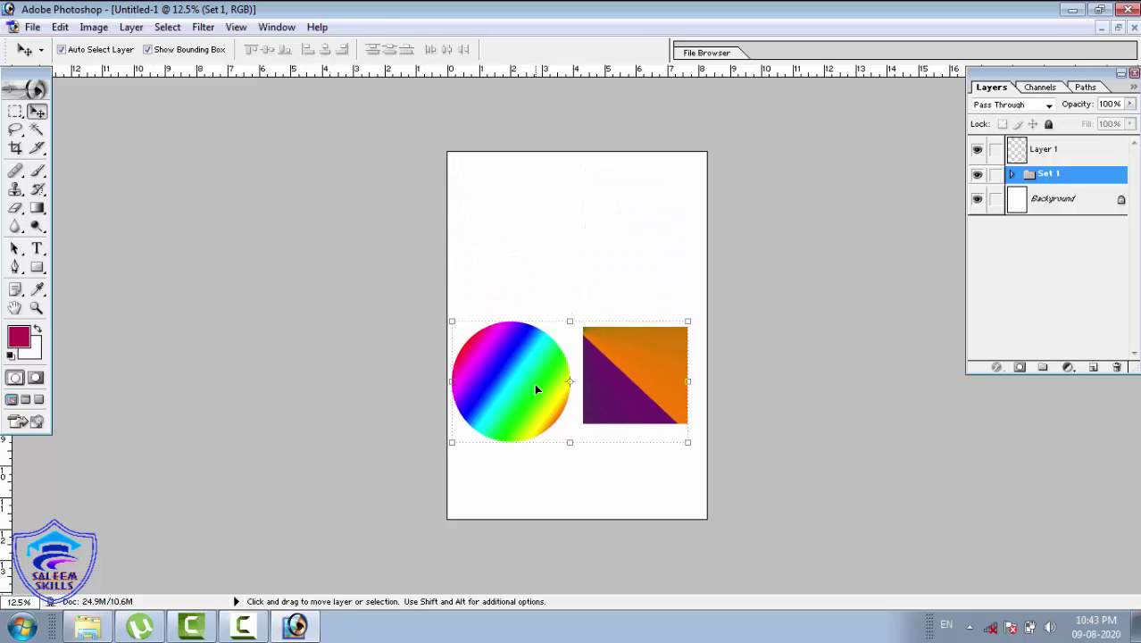
Scale Set 1 to 91.3% width and 90.4% height from its upper-right corner and apply the transformation
mouse_move(689, 322)
left_mouse_down()
mouse_move(594, 387)
mouse_move(669, 334)
left_mouse_up()
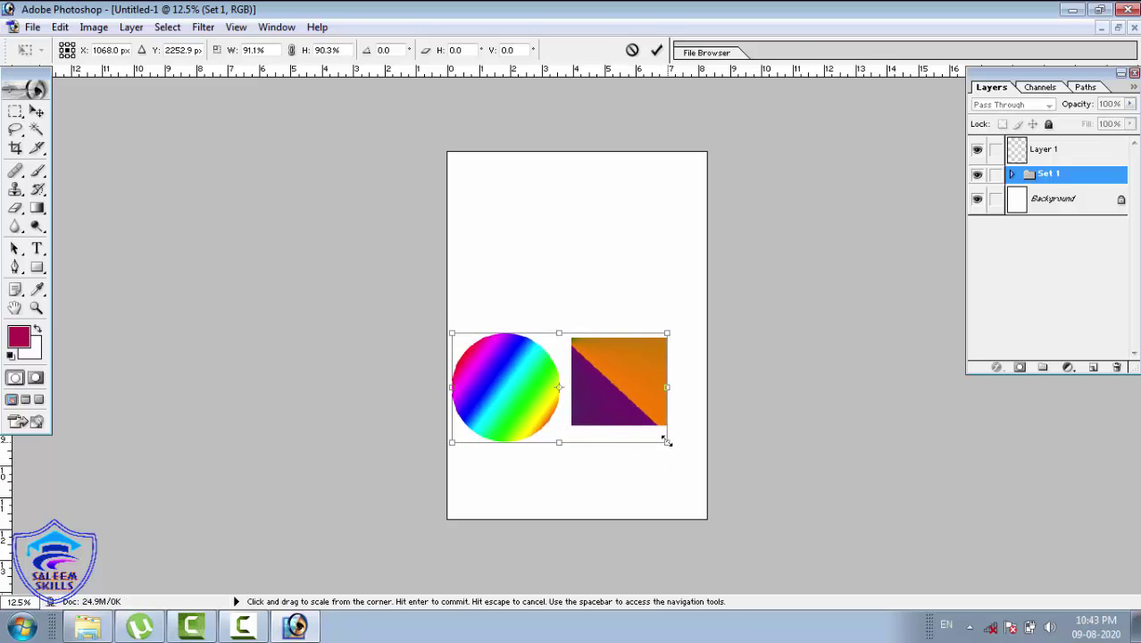
mouse_move(667, 440)
left_mouse_down()
mouse_move(591, 407)
mouse_move(911, 567)
mouse_move(589, 402)
mouse_move(673, 436)
left_mouse_up()
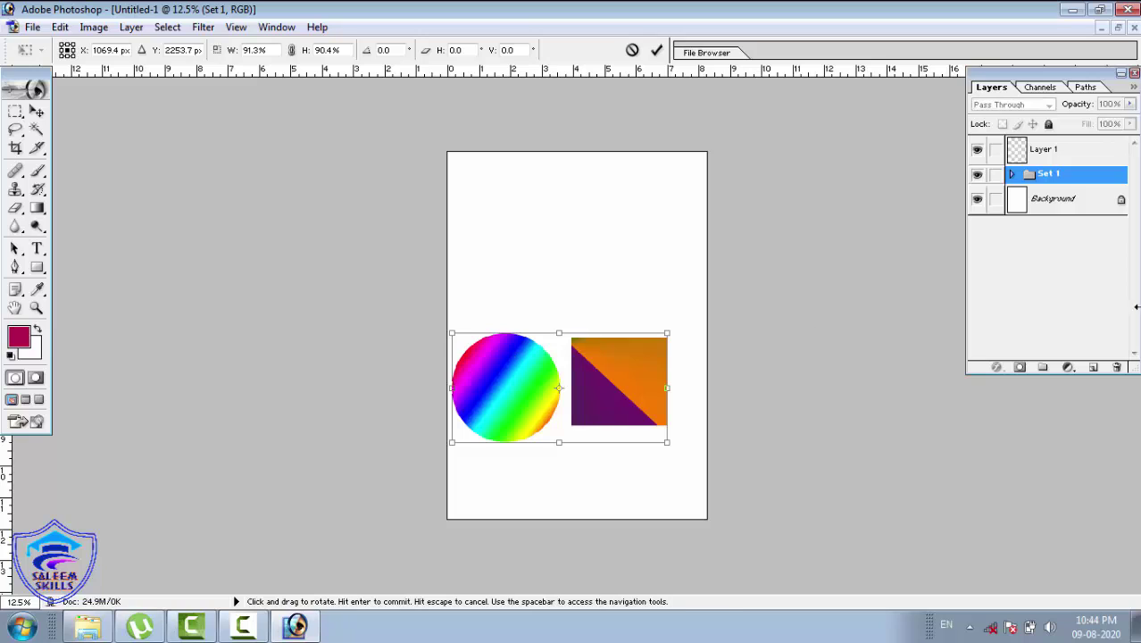
left_click(37, 111)
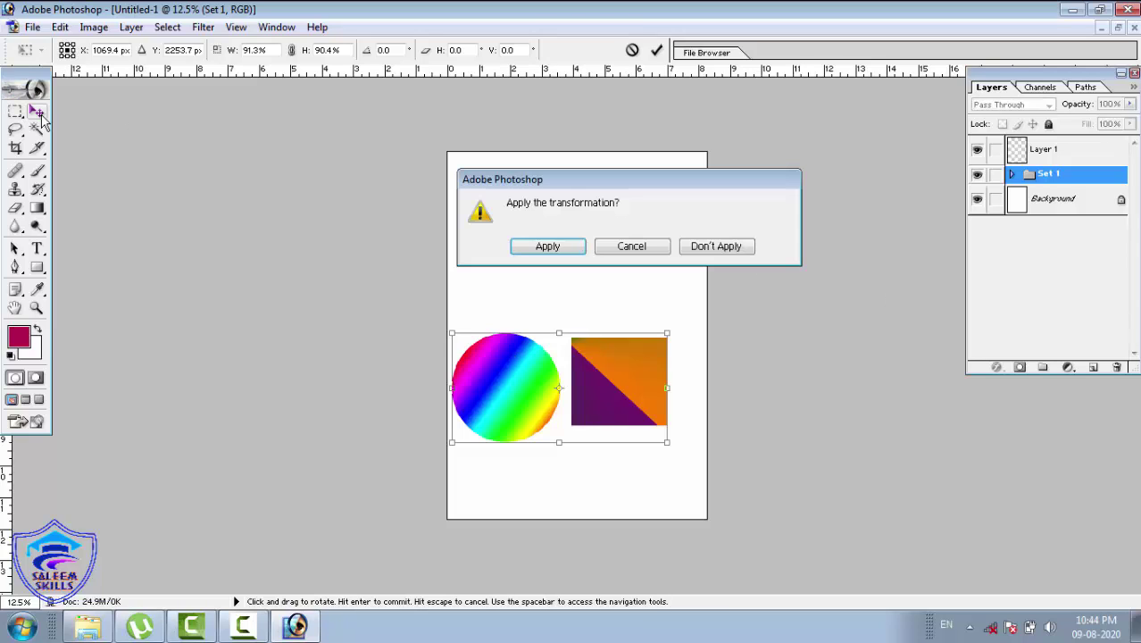
left_click(548, 247)
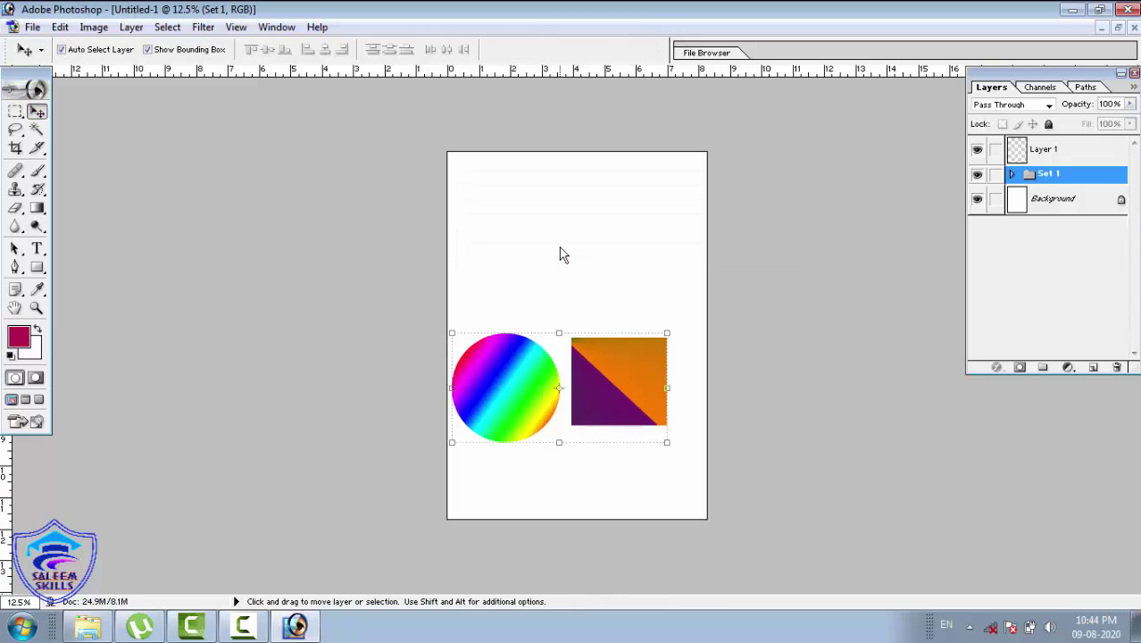
Move Set 1's circle and rectangle together about 5 inches up to the top of the page and expand the set
left_click_drag(586, 398, 601, 234)
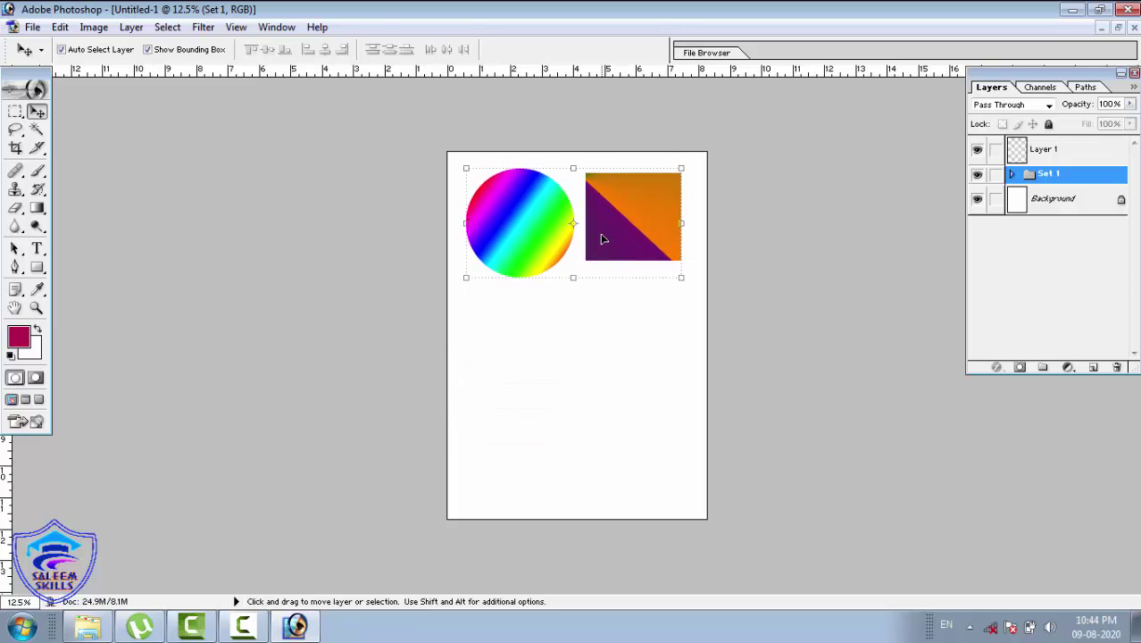
left_click(1013, 175)
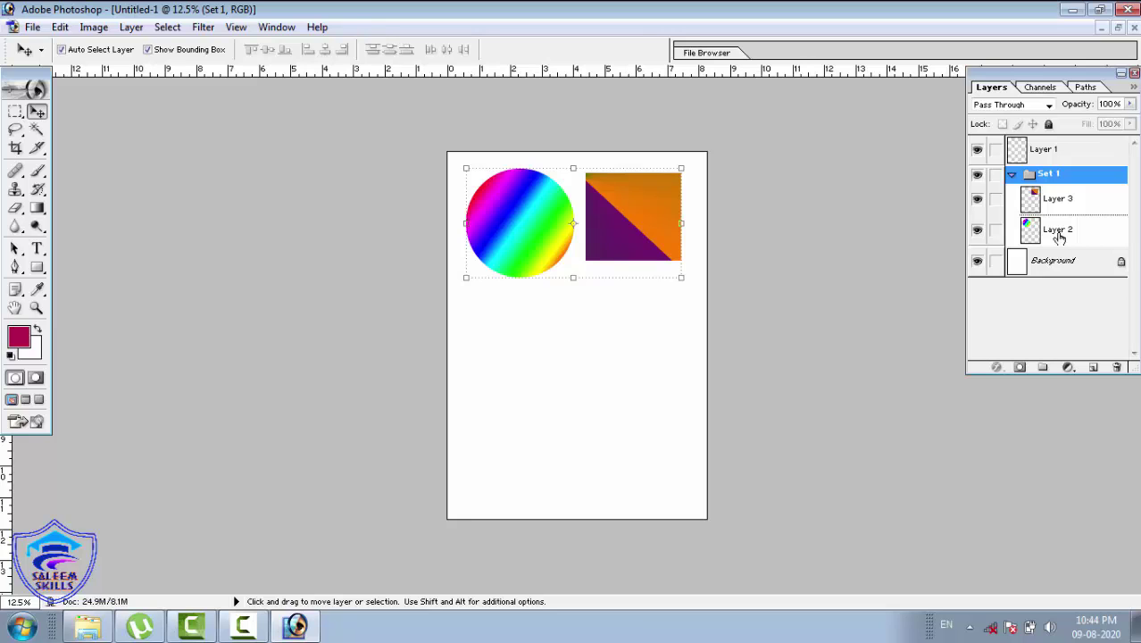
left_click(131, 27)
mouse_move(148, 52)
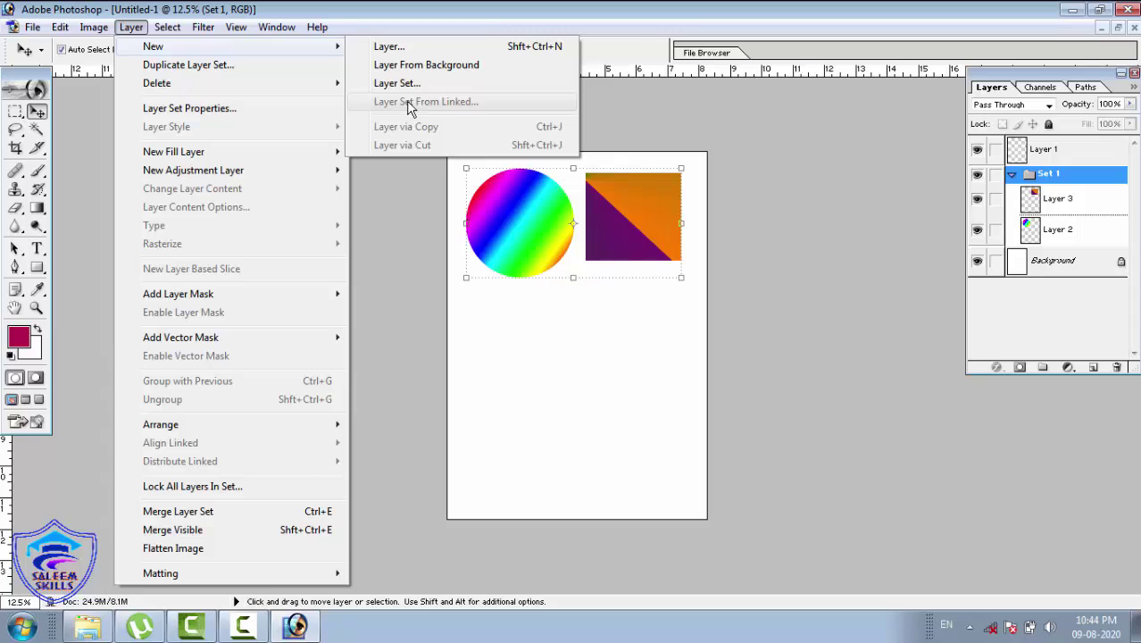
left_click(627, 321)
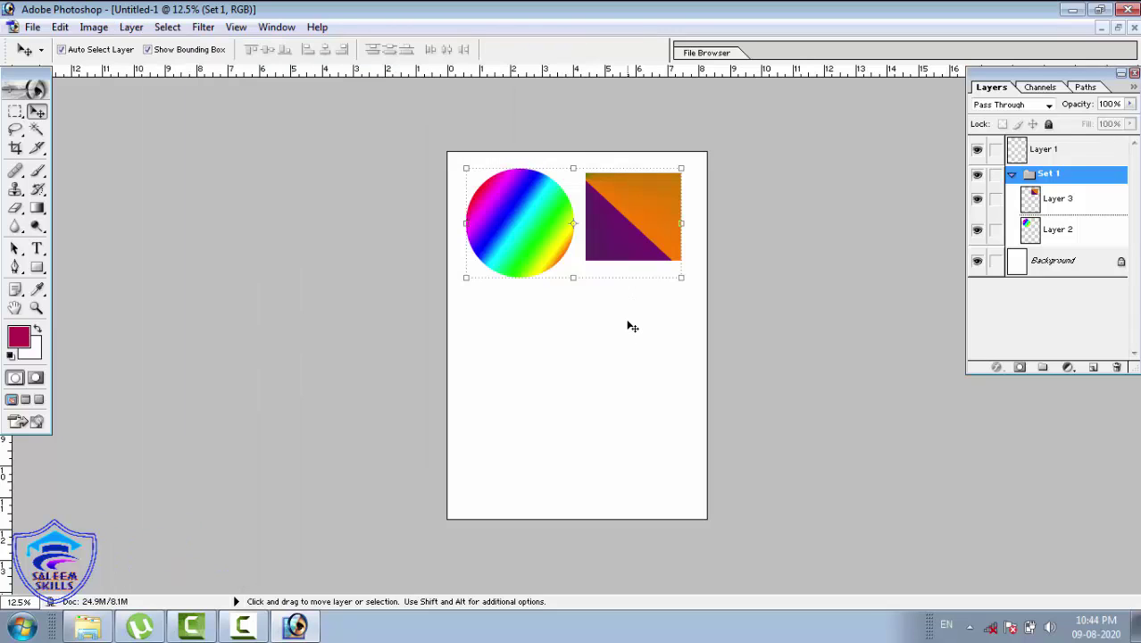
Collapse Set 1 and delete the set together with its contents
left_click(1011, 174)
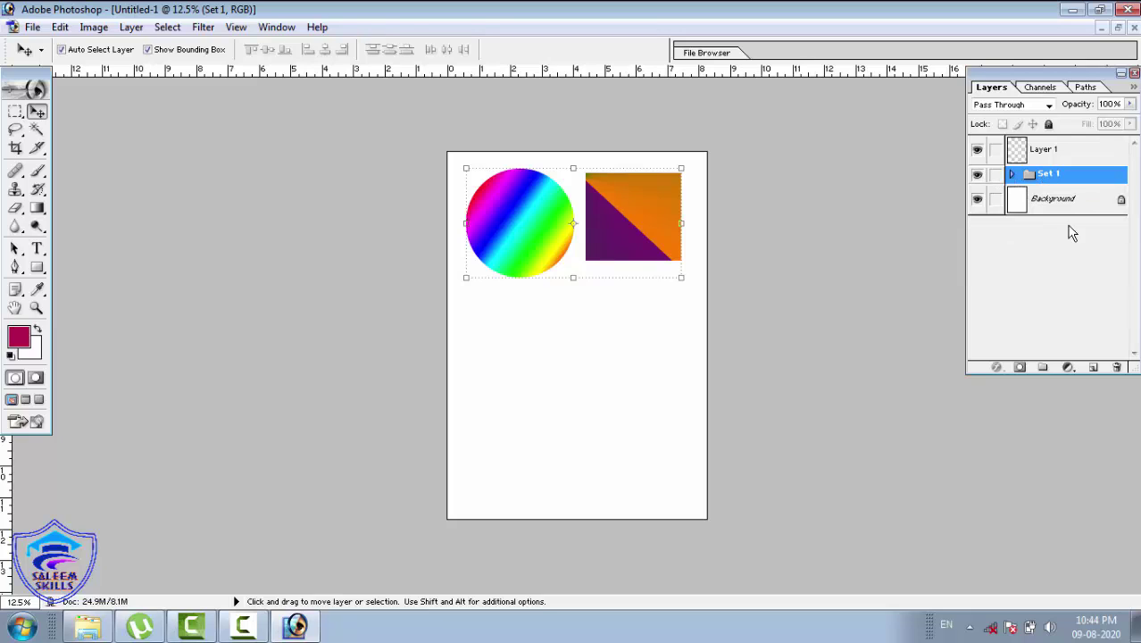
left_click(1116, 368)
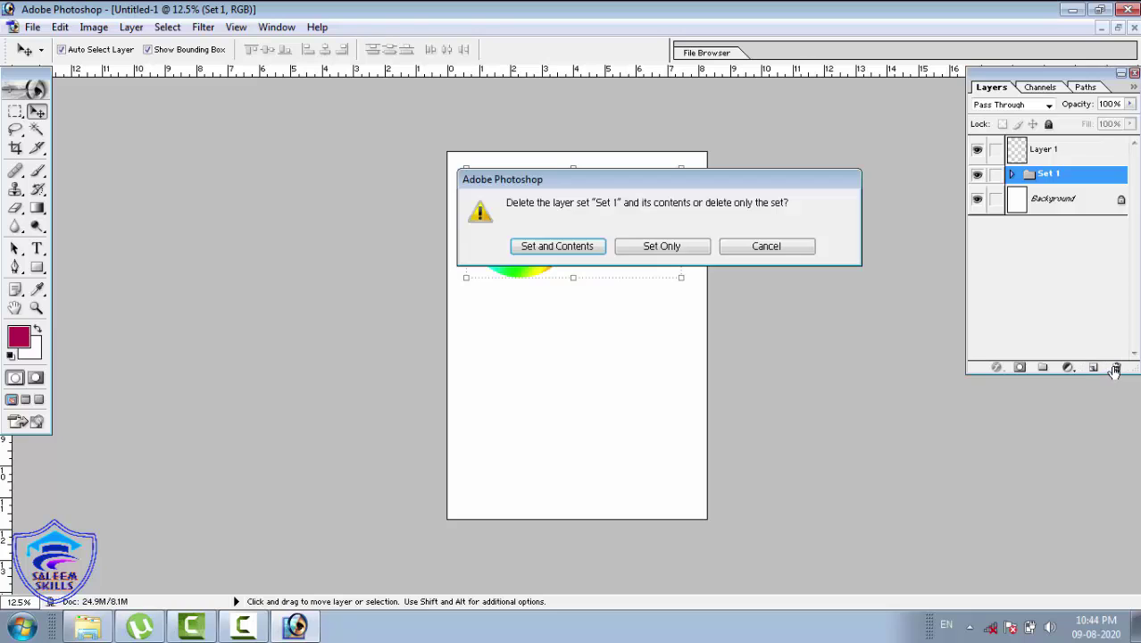
left_click(585, 247)
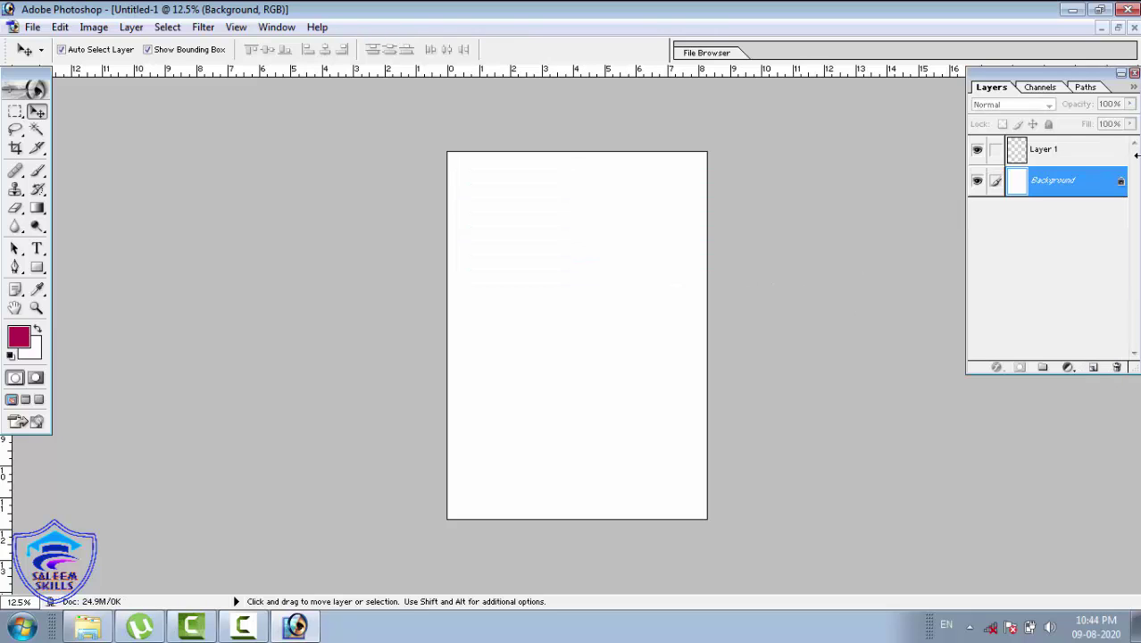
Add two new empty layers above Layer 1
left_click(1068, 152)
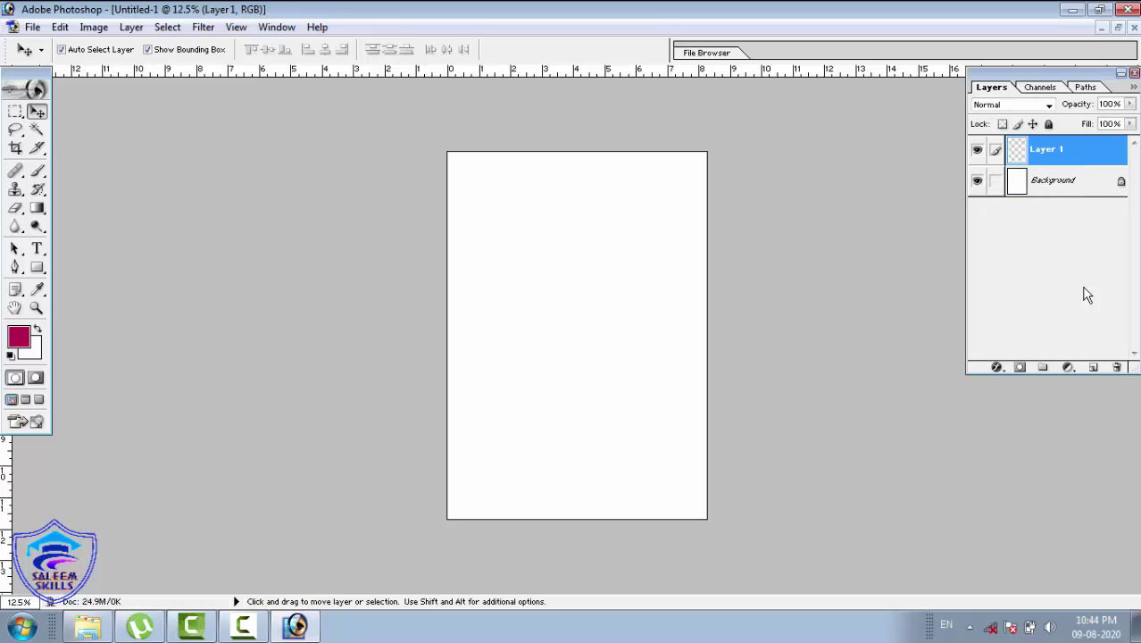
left_click(1094, 368)
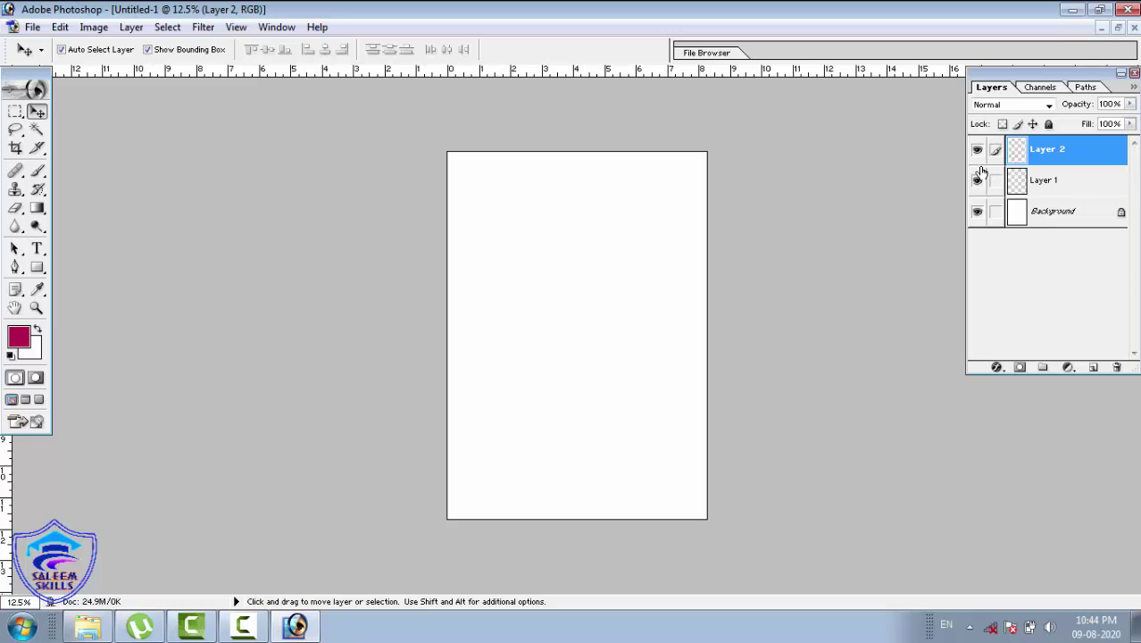
left_click(1095, 367)
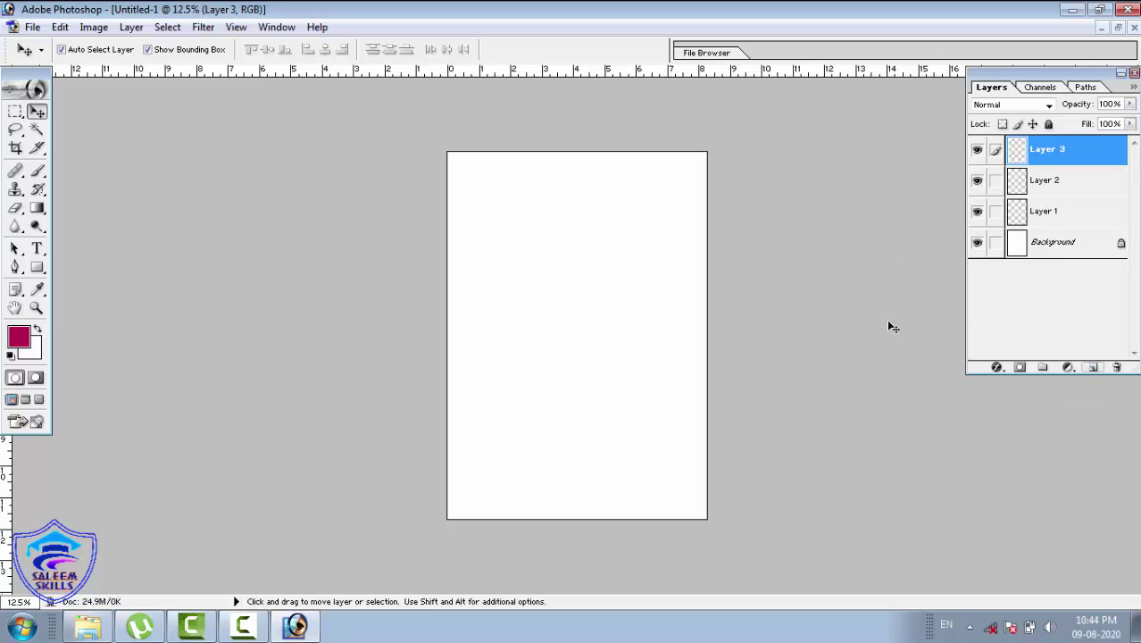
On Layer 3, select a strip about 7 by 1.3 inches across the page top and fill it with the violet-green-orange linear gradient
left_click(15, 111)
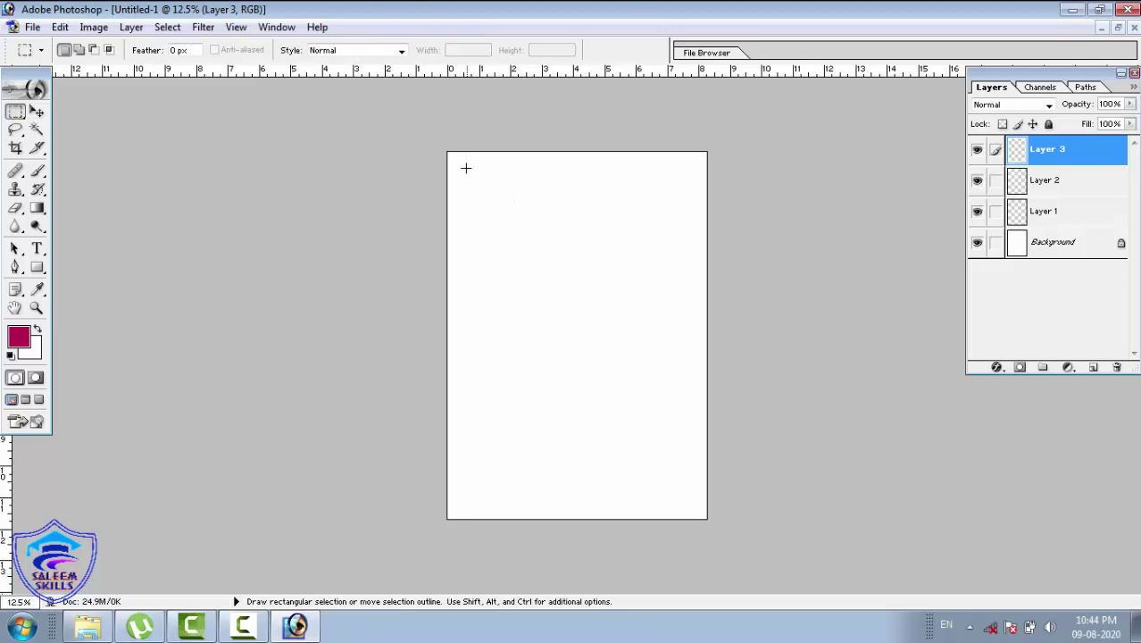
left_click_drag(465, 170, 687, 208)
left_click(36, 208)
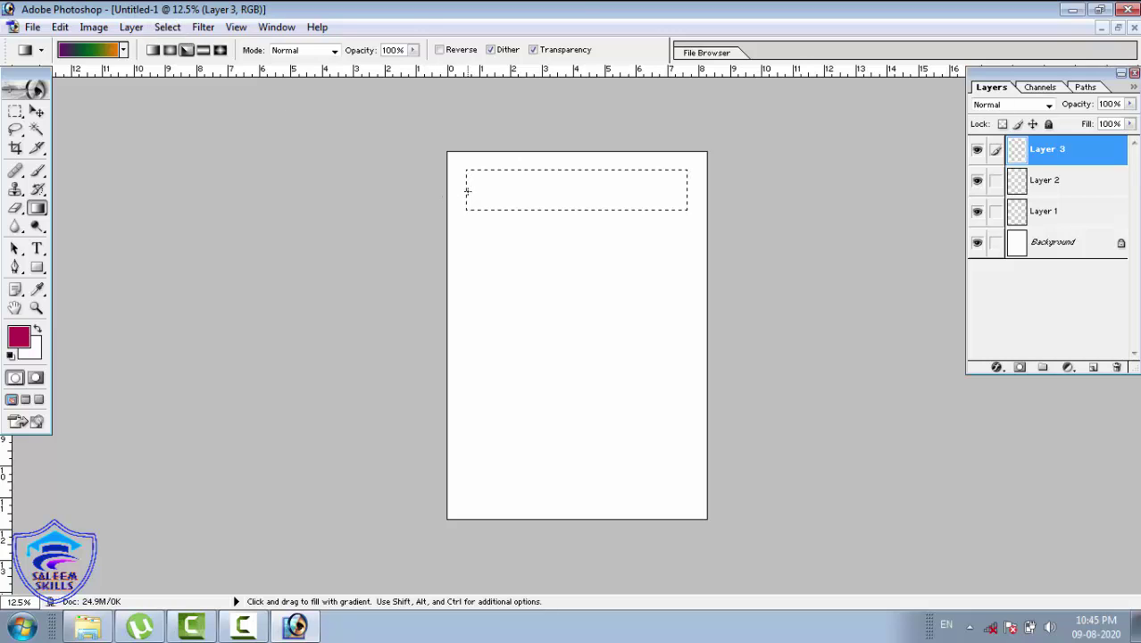
left_click_drag(694, 191, 694, 190)
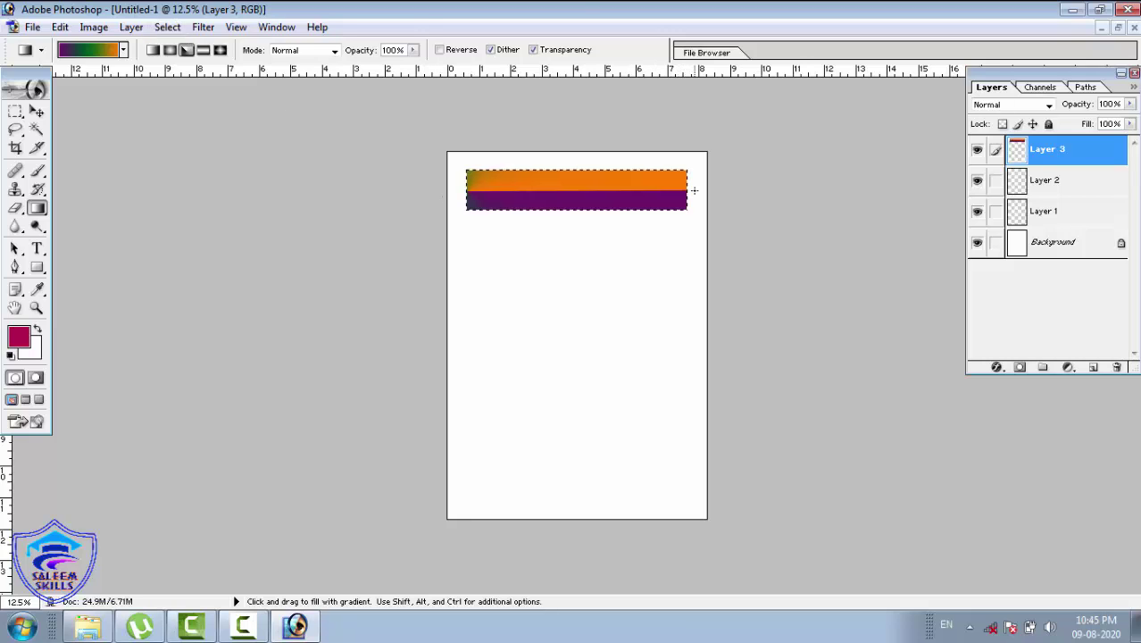
left_click(154, 49)
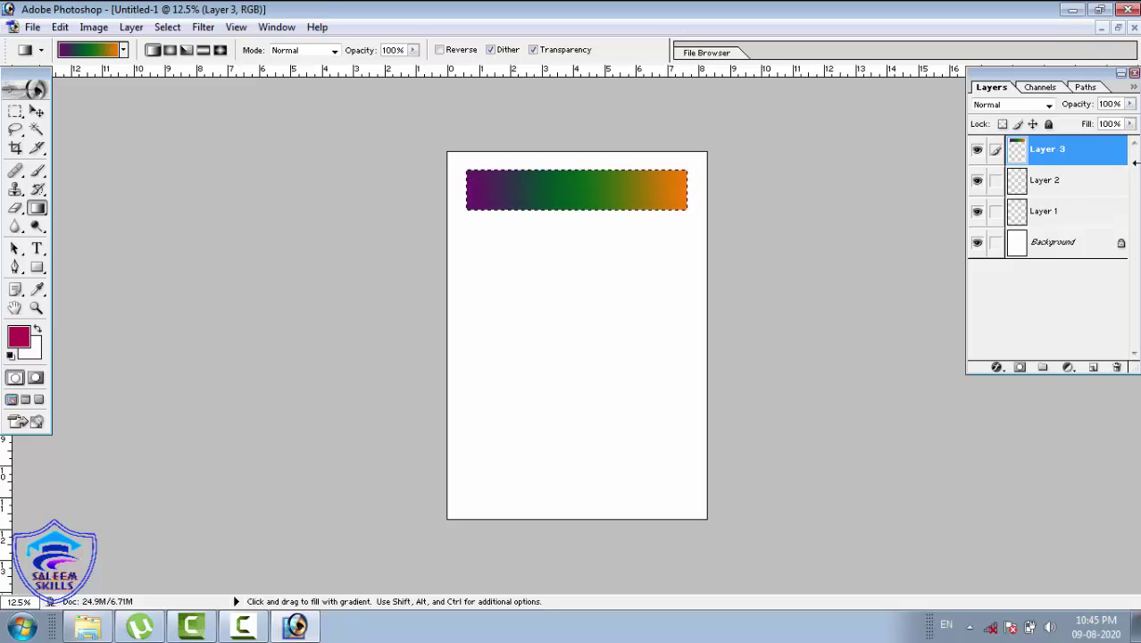
Make Layer 2 active, try a linear gradient fill within the existing strip selection, and undo that fill
left_click(1068, 186)
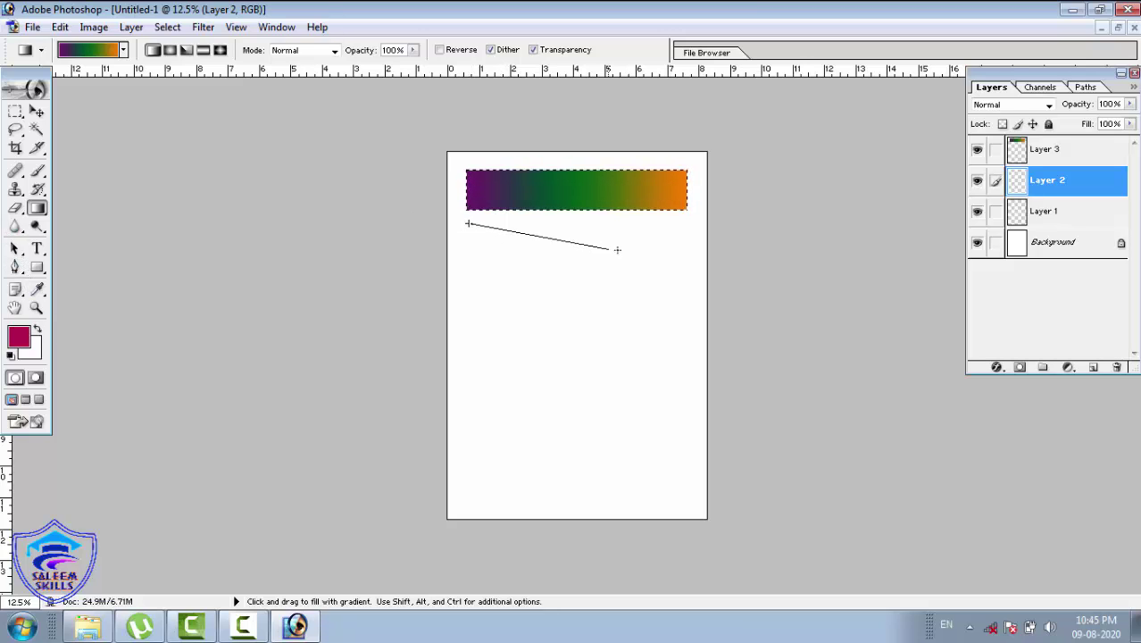
left_click_drag(617, 250, 617, 250)
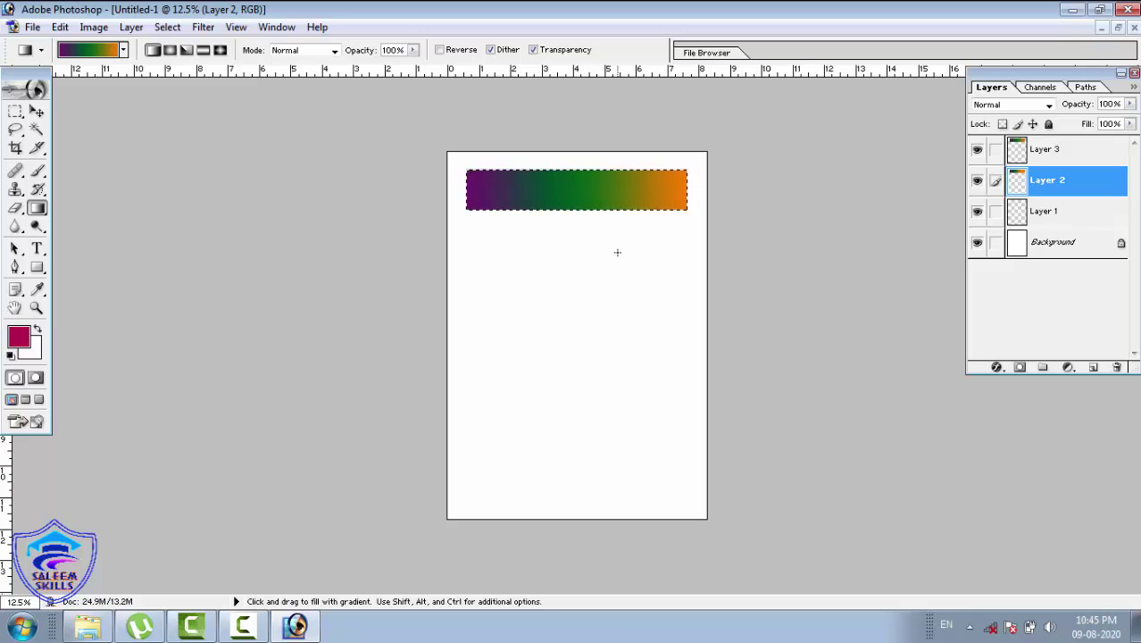
key("ctrl")
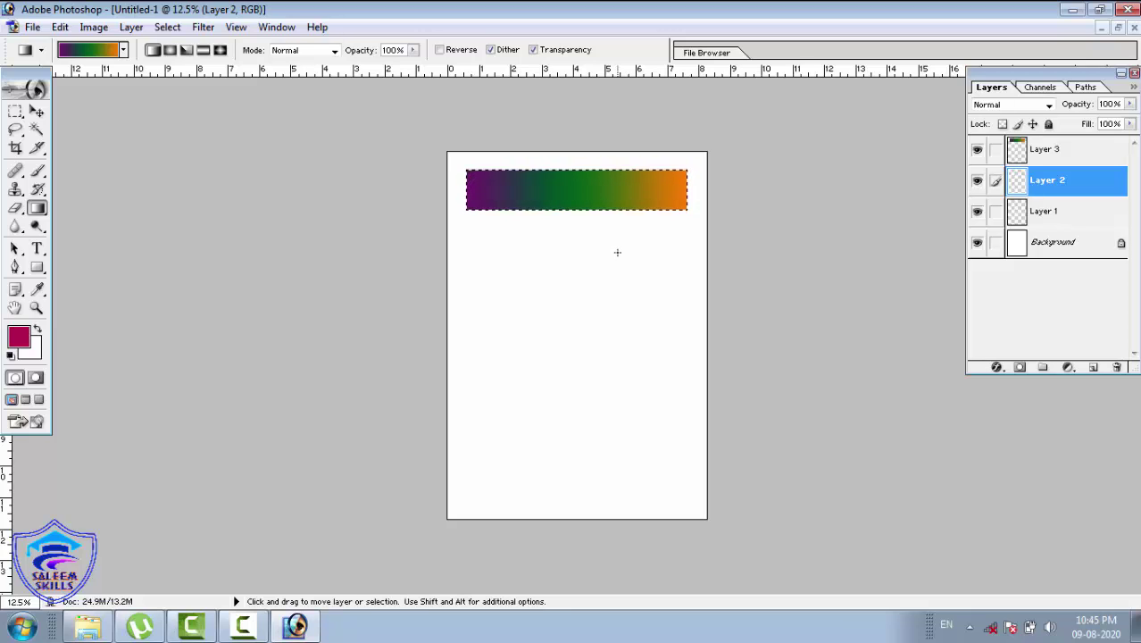
key("ctrl+z")
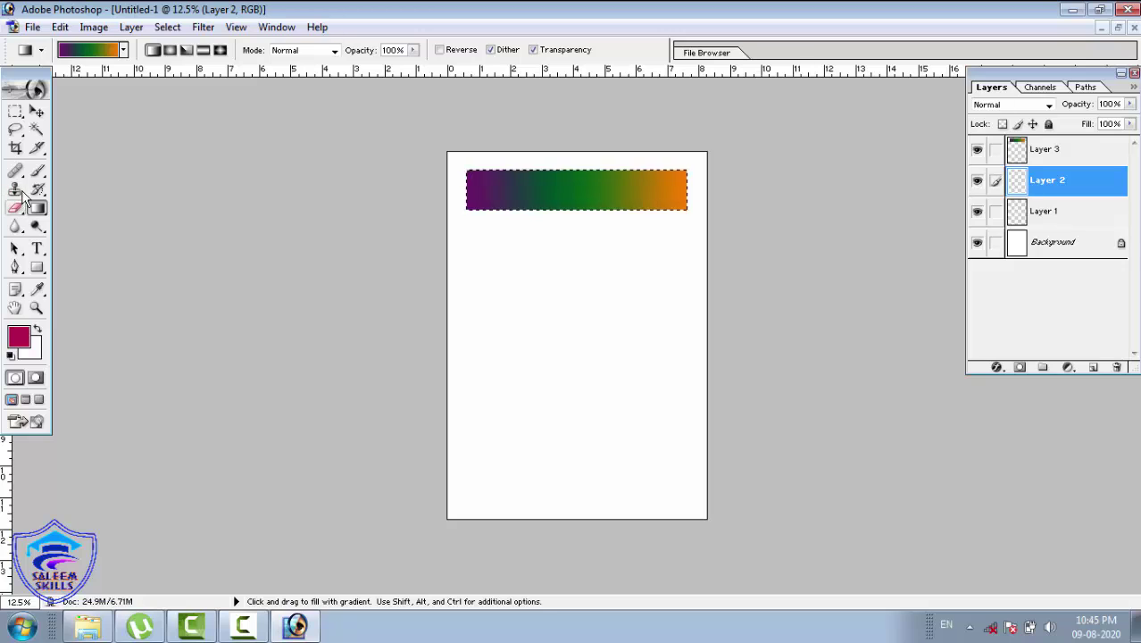
On Layer 2, select a rectangle about 2.4 by 2.2 inches below the strip's left end and fill it with the crimson foreground colour using Paint Bucket
left_click(15, 112)
mouse_move(469, 227)
left_mouse_down()
mouse_move(503, 283)
mouse_move(545, 298)
left_mouse_up()
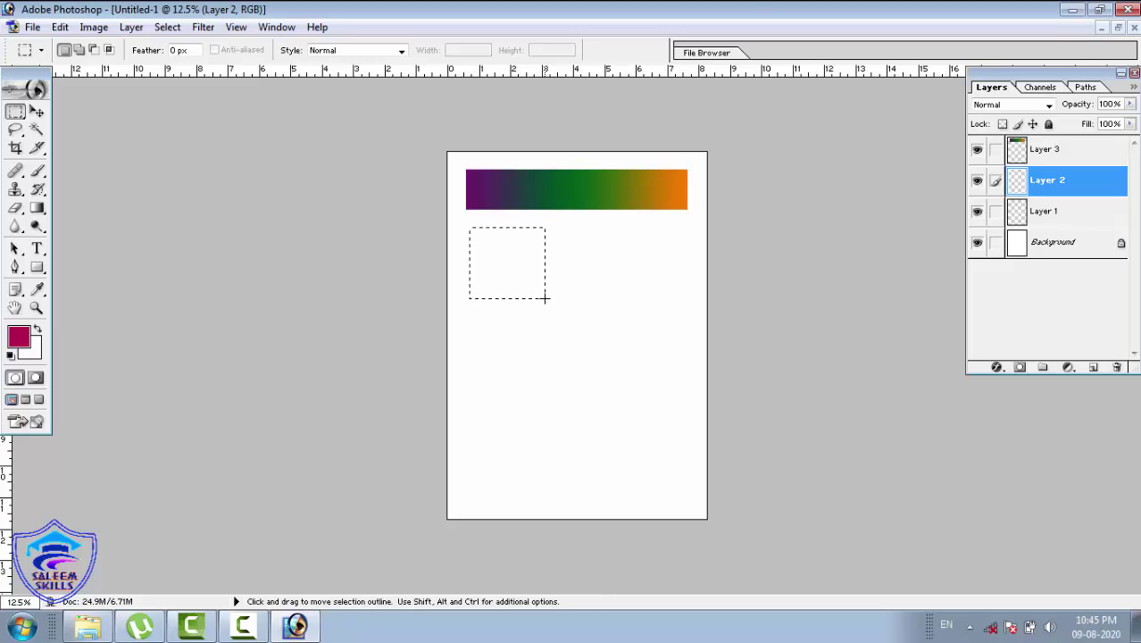
key("shift")
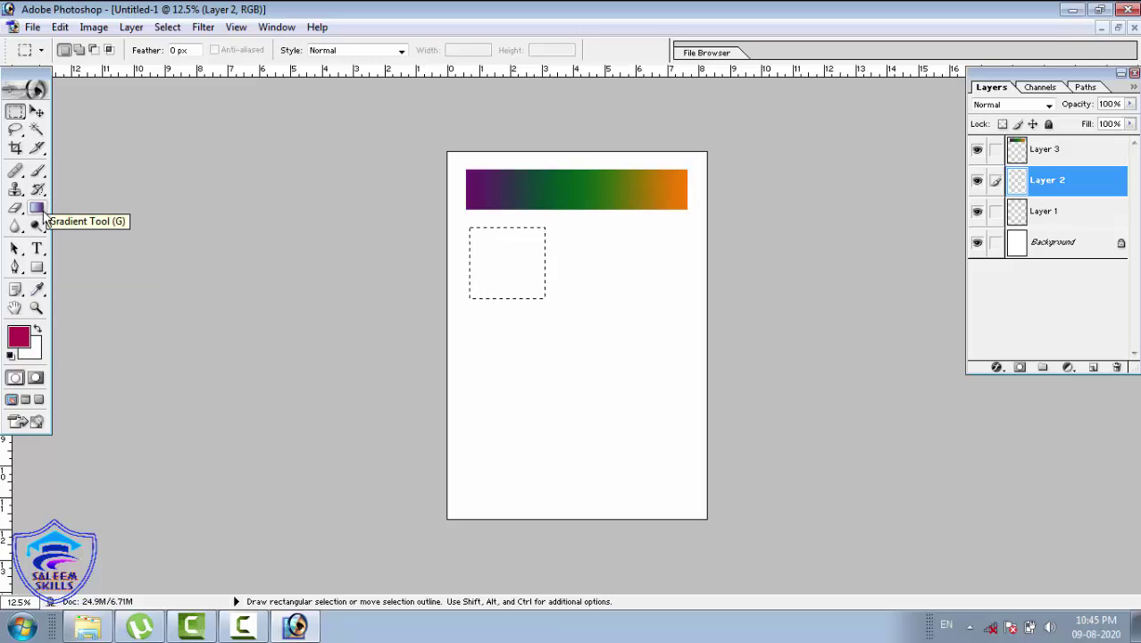
left_click(37, 208)
right_click(43, 214)
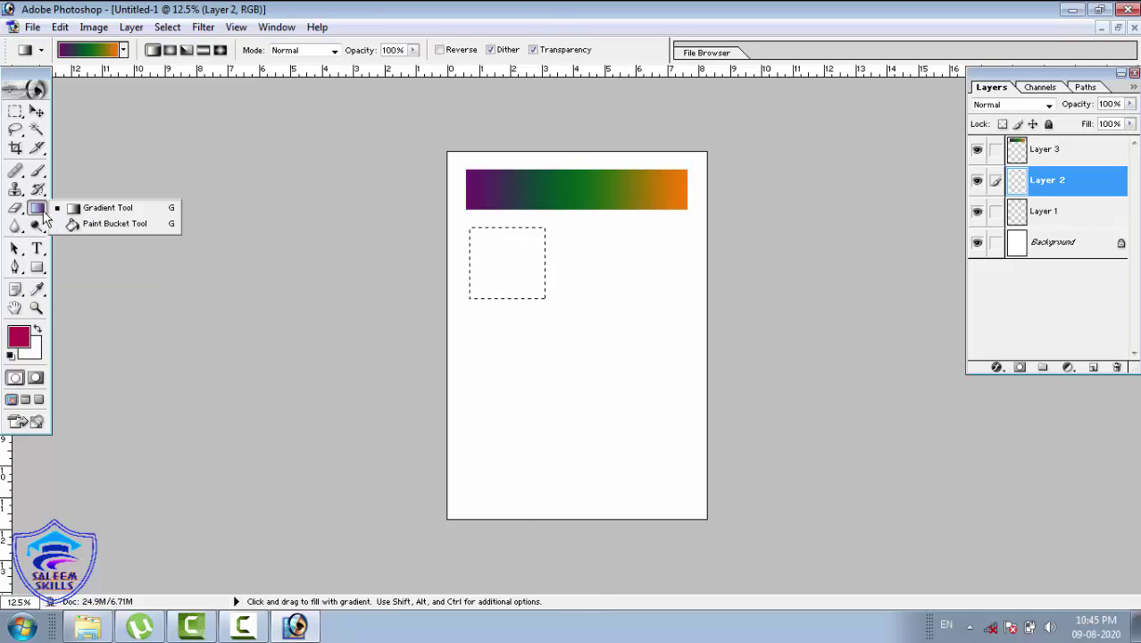
left_click(77, 225)
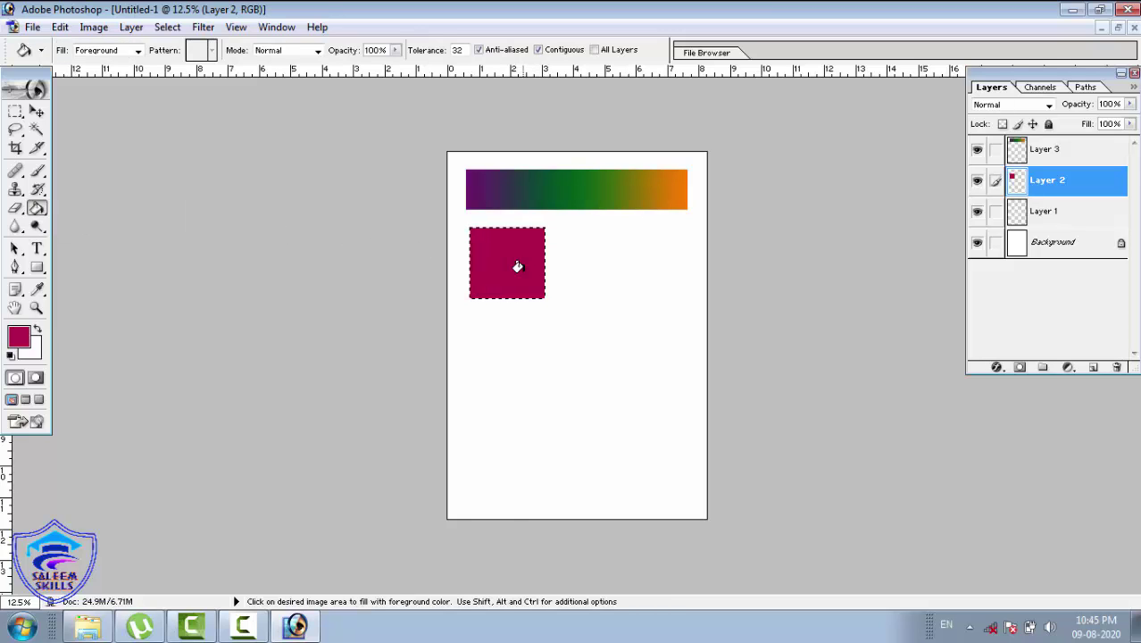
On Layer 1, select a rectangle about 3 by 1.3 inches below the strip's right end, beside the crimson shape
left_click(1043, 213)
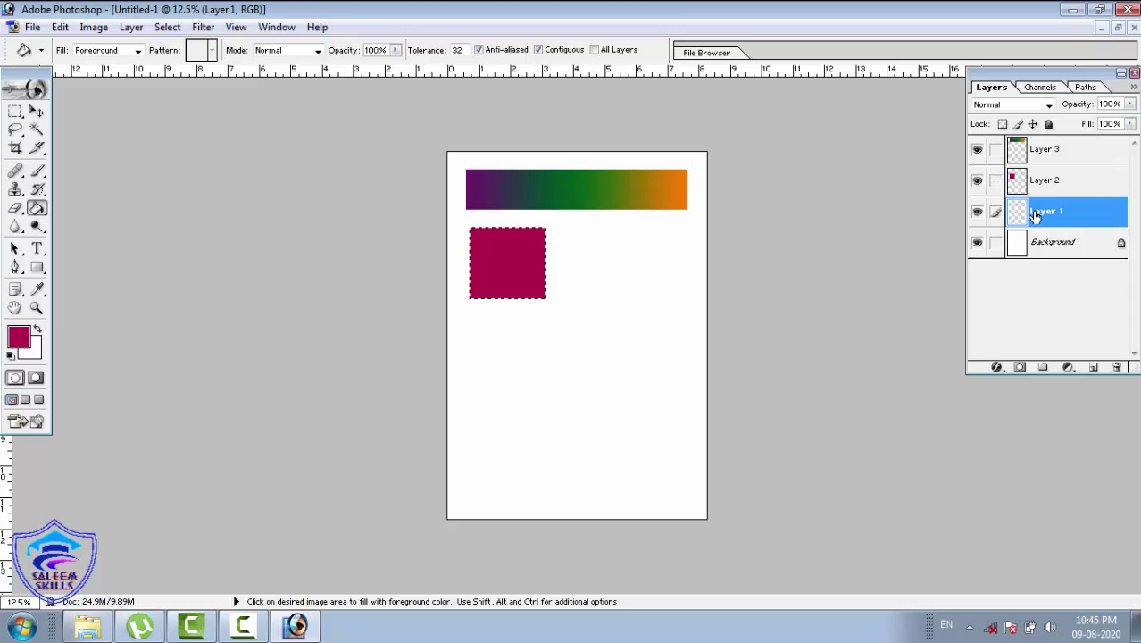
left_click(15, 111)
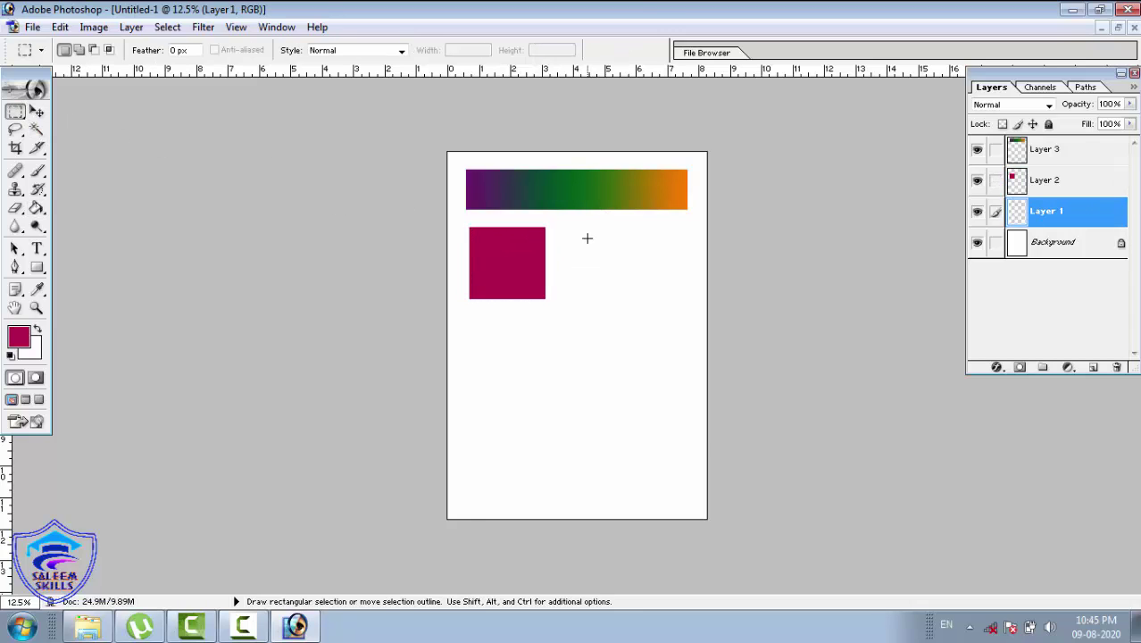
left_click_drag(586, 238, 682, 279)
Set the foreground colour to a bright teal green with hue 171°
left_click(14, 344)
left_click(610, 325)
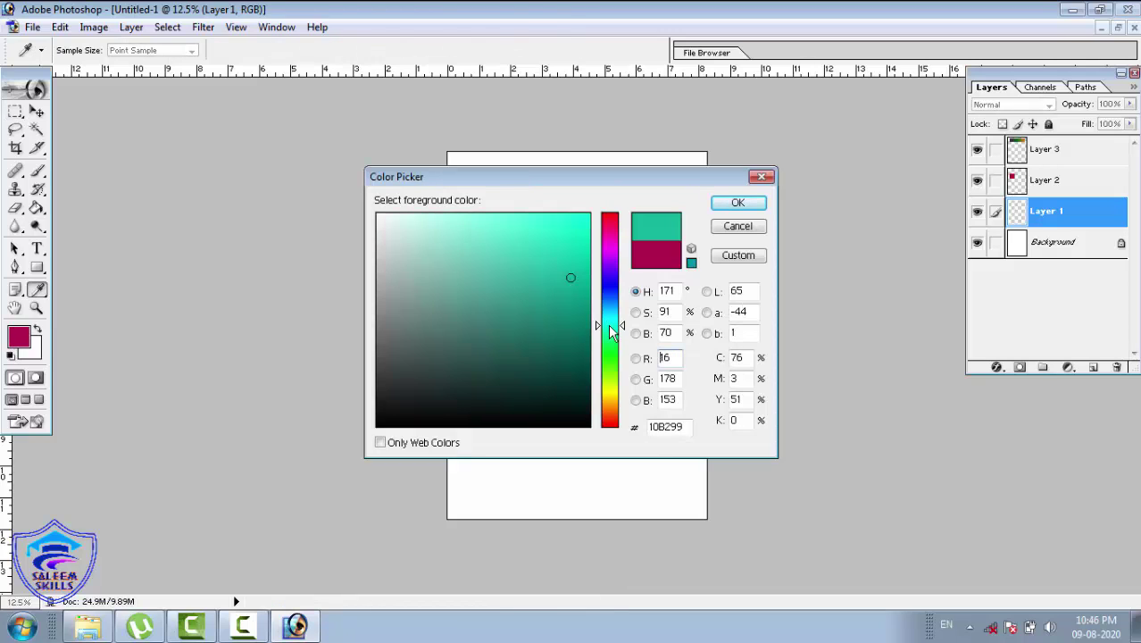
left_click_drag(562, 283, 584, 264)
left_click(736, 204)
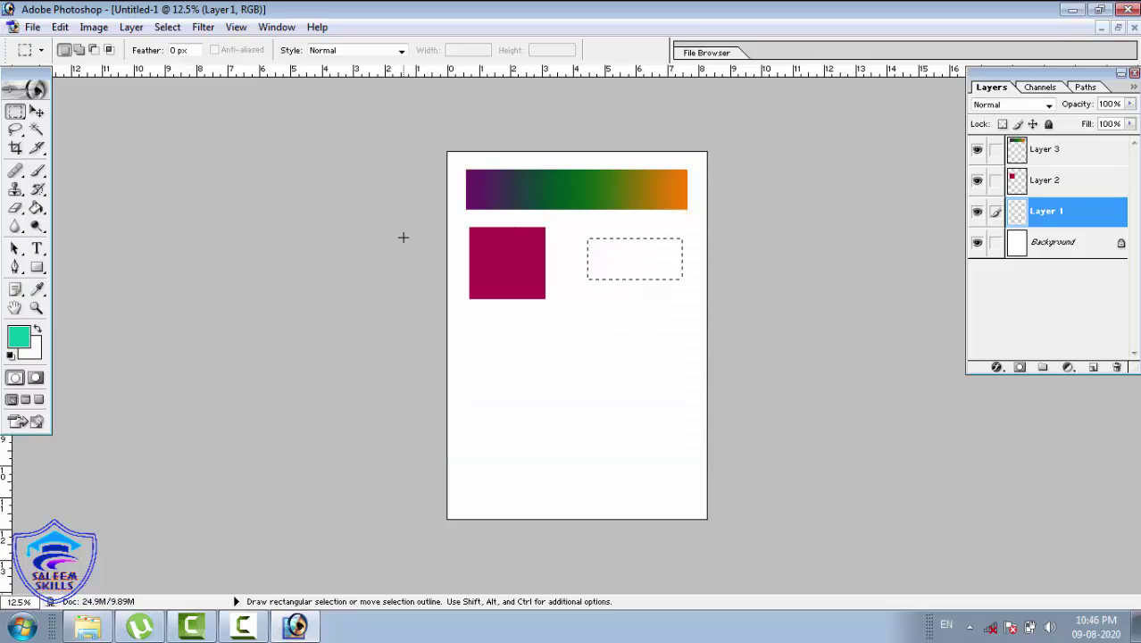
Fill the selected rectangle on Layer 1 with the teal foreground colour
key("ctrl+x")
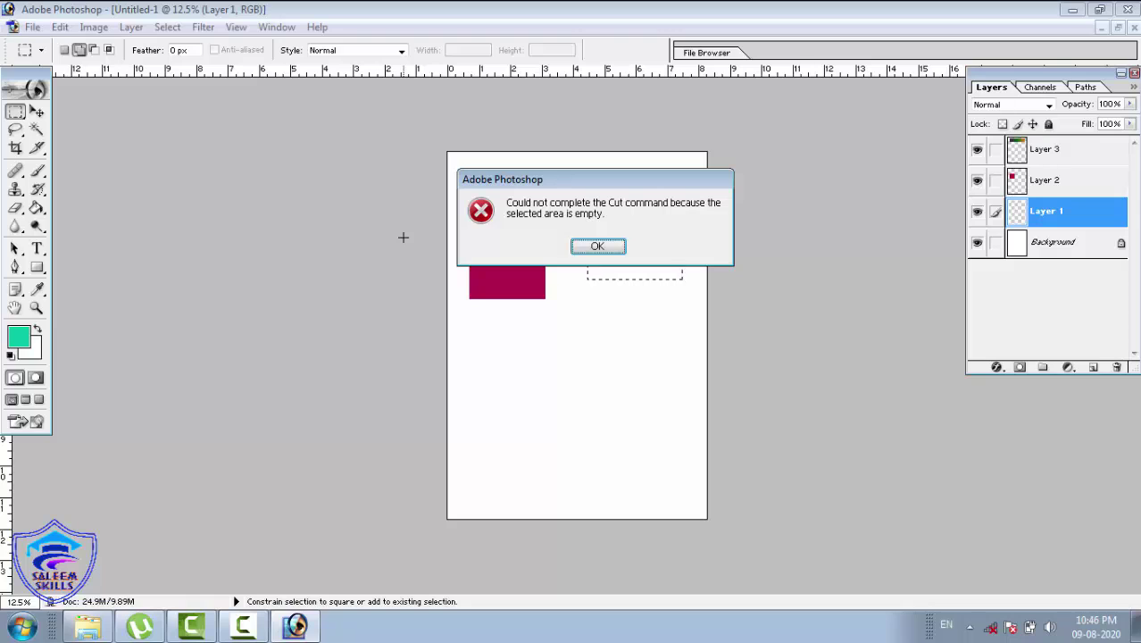
key("Return")
key("ctrl+Delete")
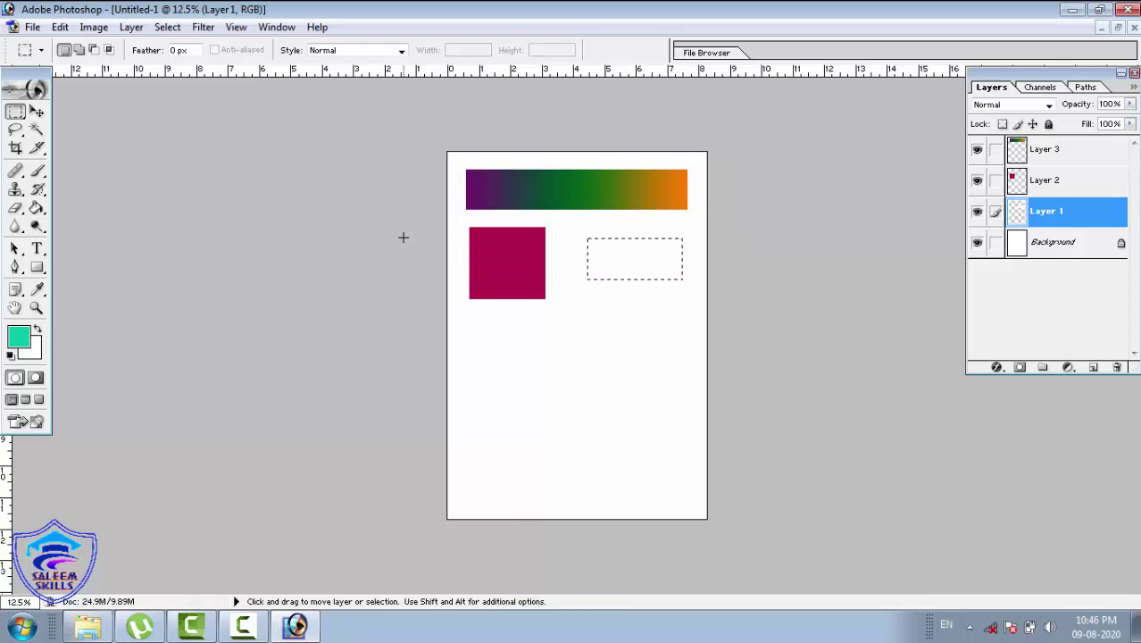
key("alt+Delete")
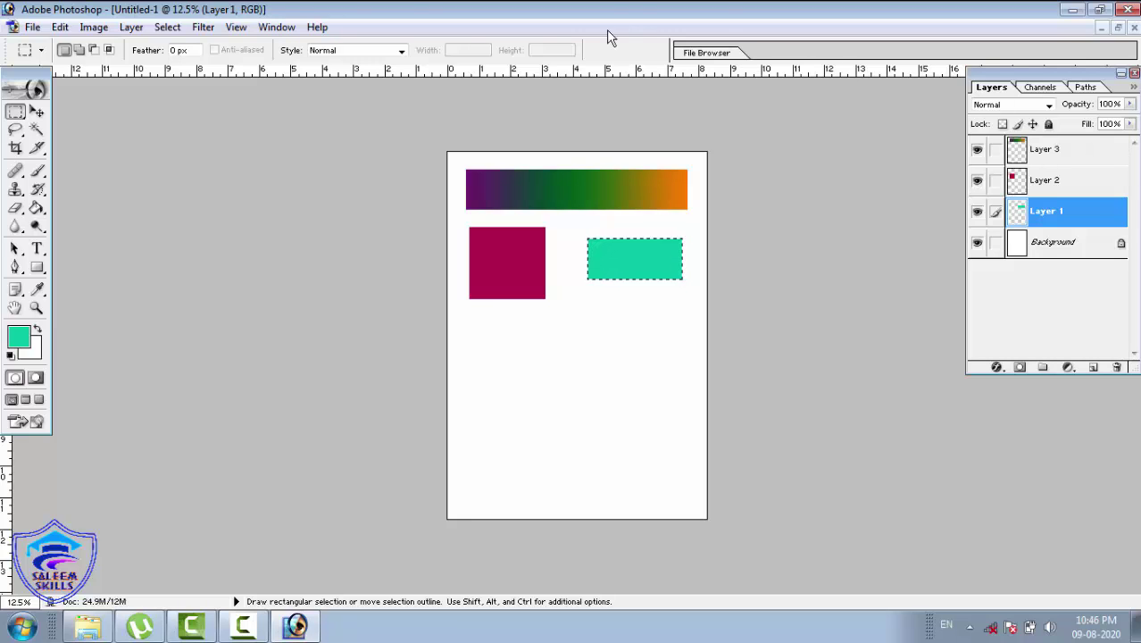
Link Layer 2 and Layer 3 to the active Layer 1
left_click(136, 31)
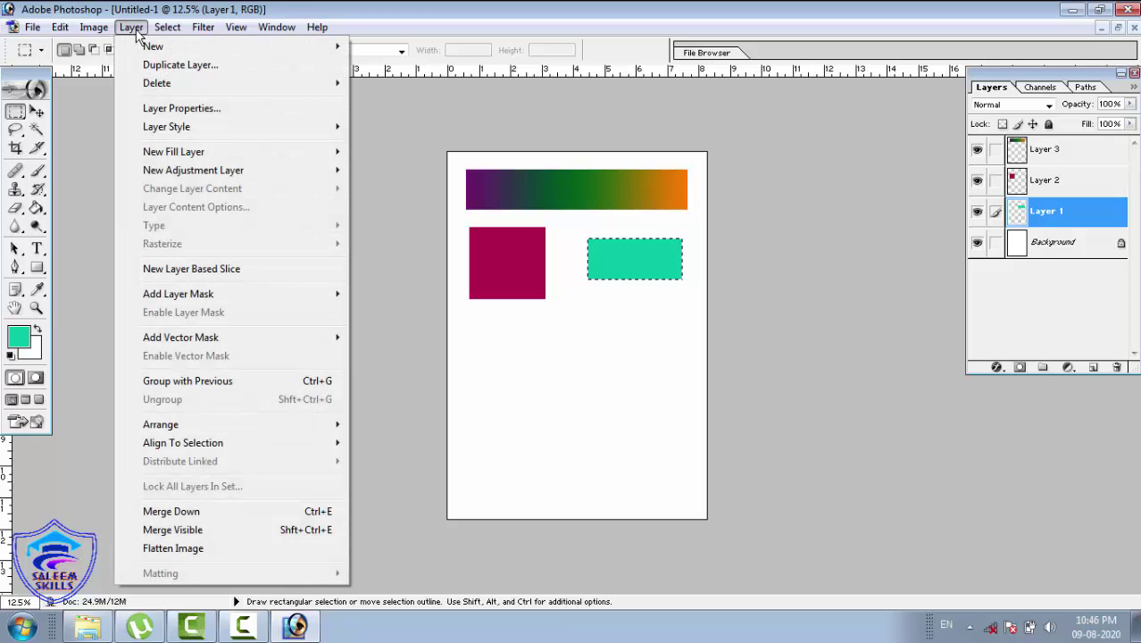
mouse_move(148, 50)
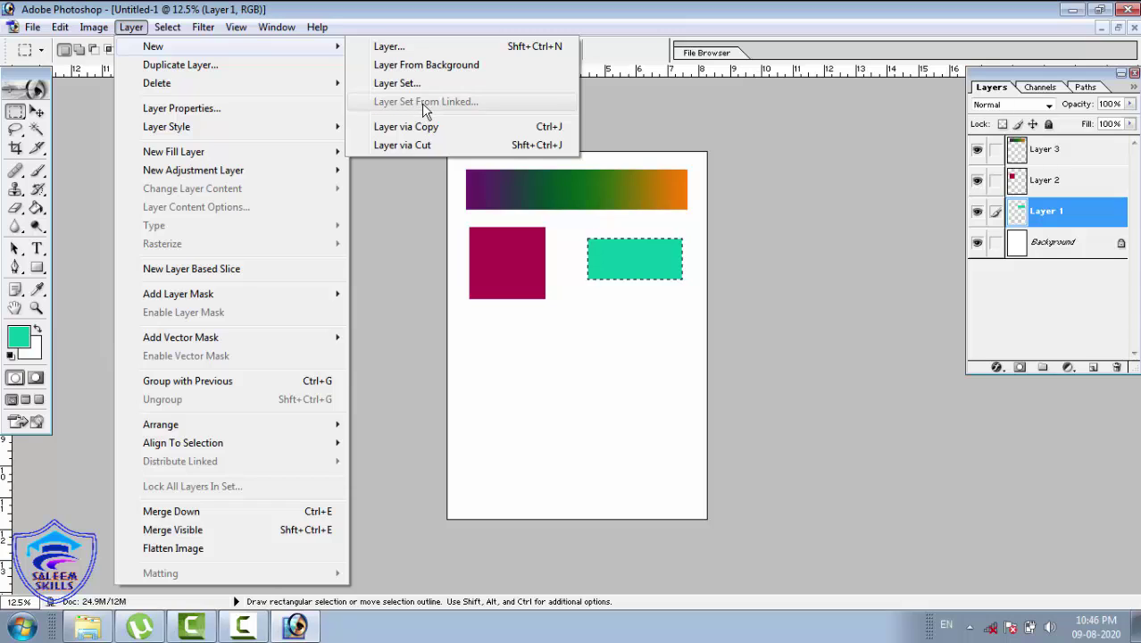
left_click(998, 180)
left_click(995, 180)
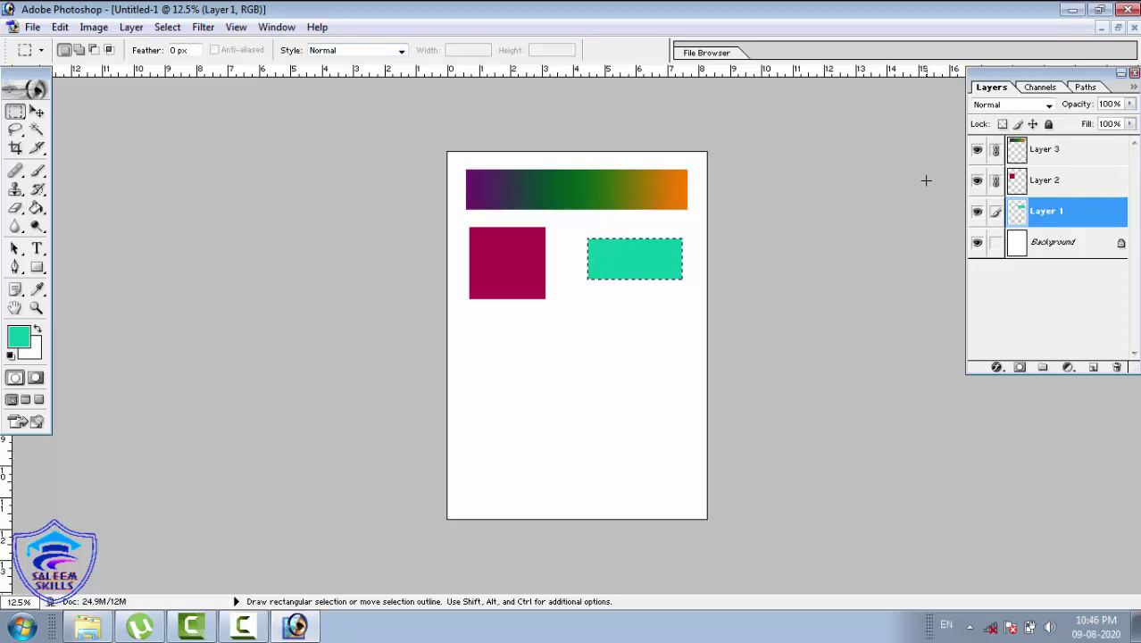
Create a new layer set from the linked layers, accepting the default name, no colour and Pass Through mode
left_click(131, 27)
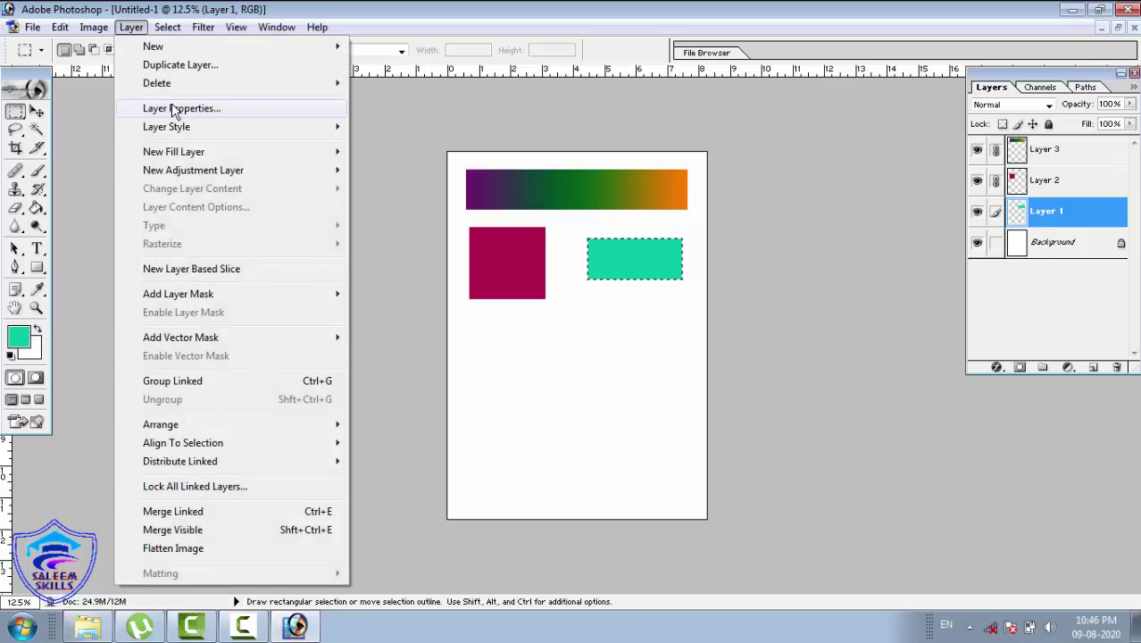
mouse_move(195, 49)
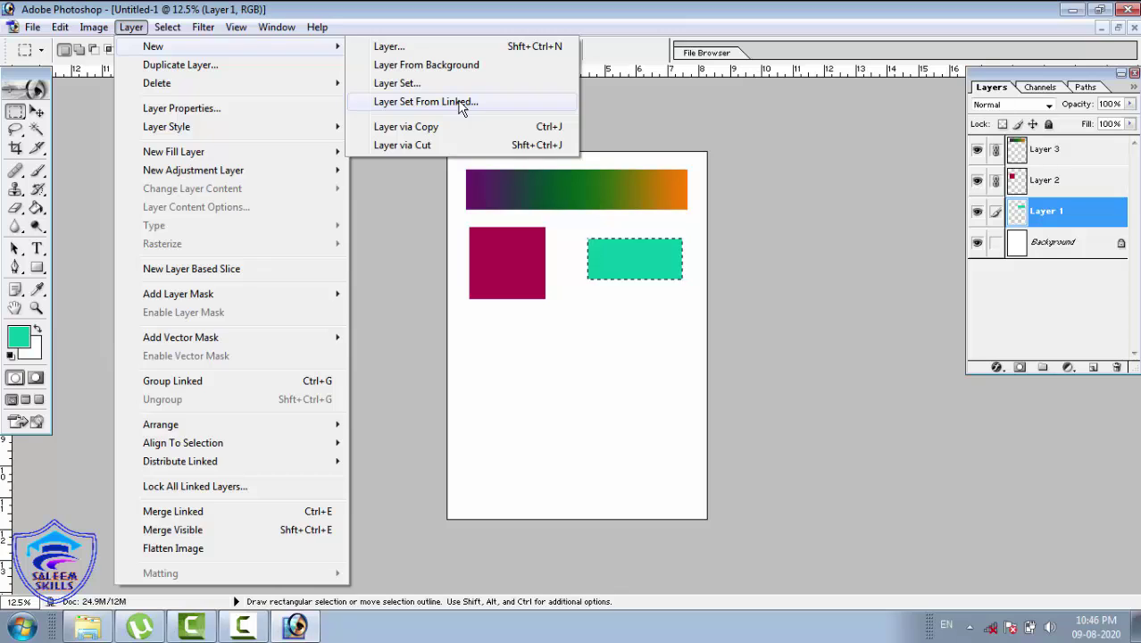
left_click(462, 102)
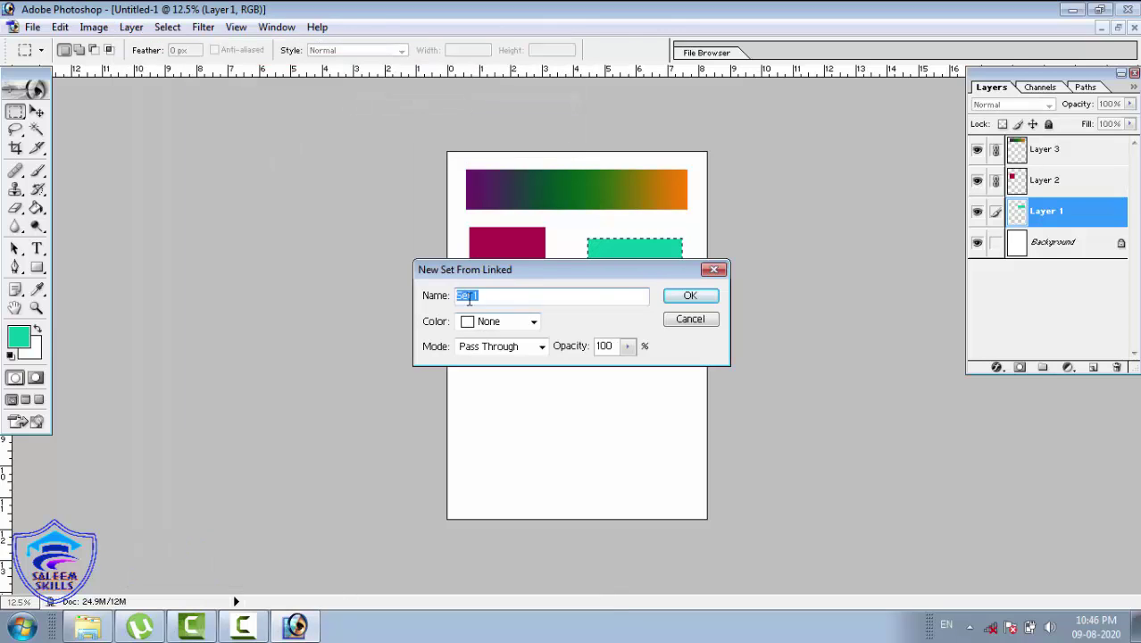
left_click(684, 298)
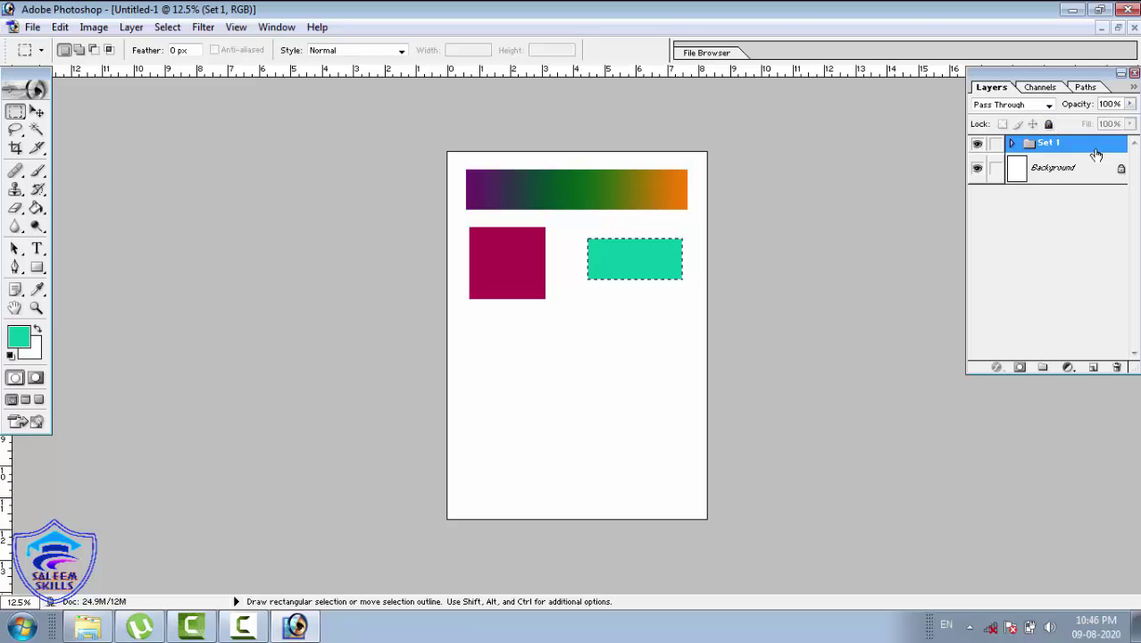
Expand Set 1, check Layer 3 and Layer 2 by toggling their visibility off and on, and collapse the set
left_click(1012, 144)
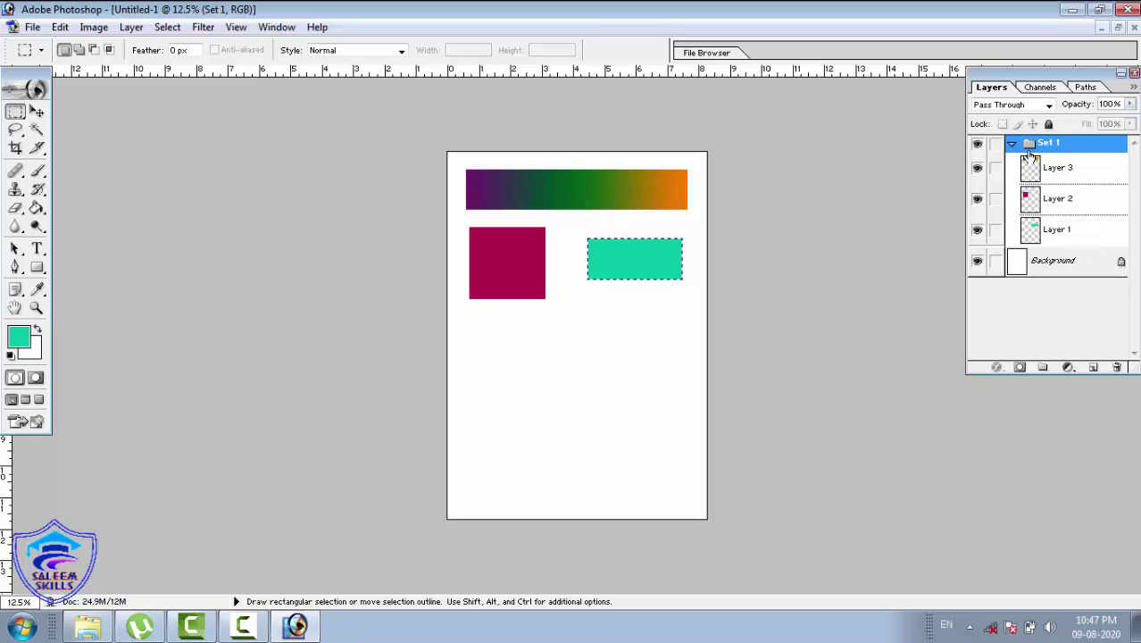
left_click(978, 170)
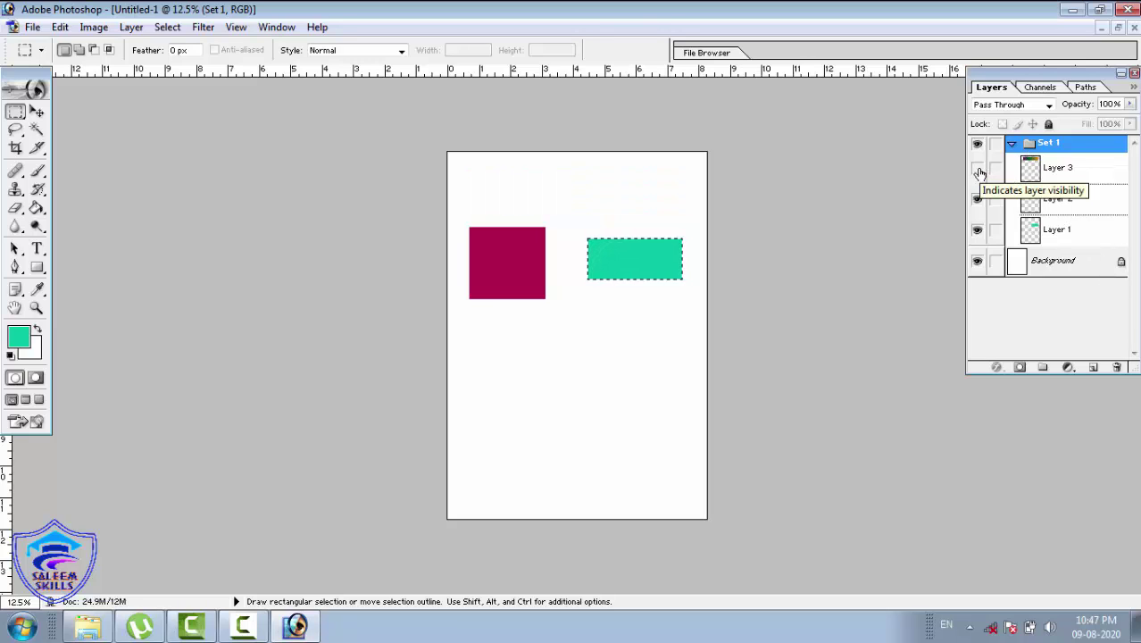
left_click(978, 170)
left_click(978, 169)
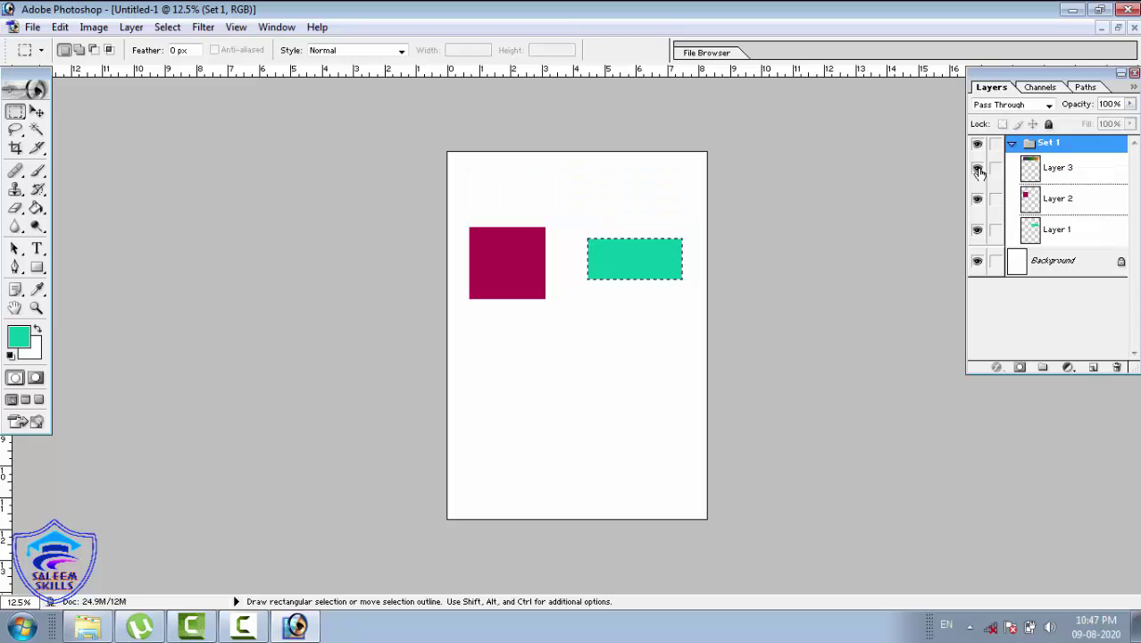
left_click(977, 170)
left_click(978, 200)
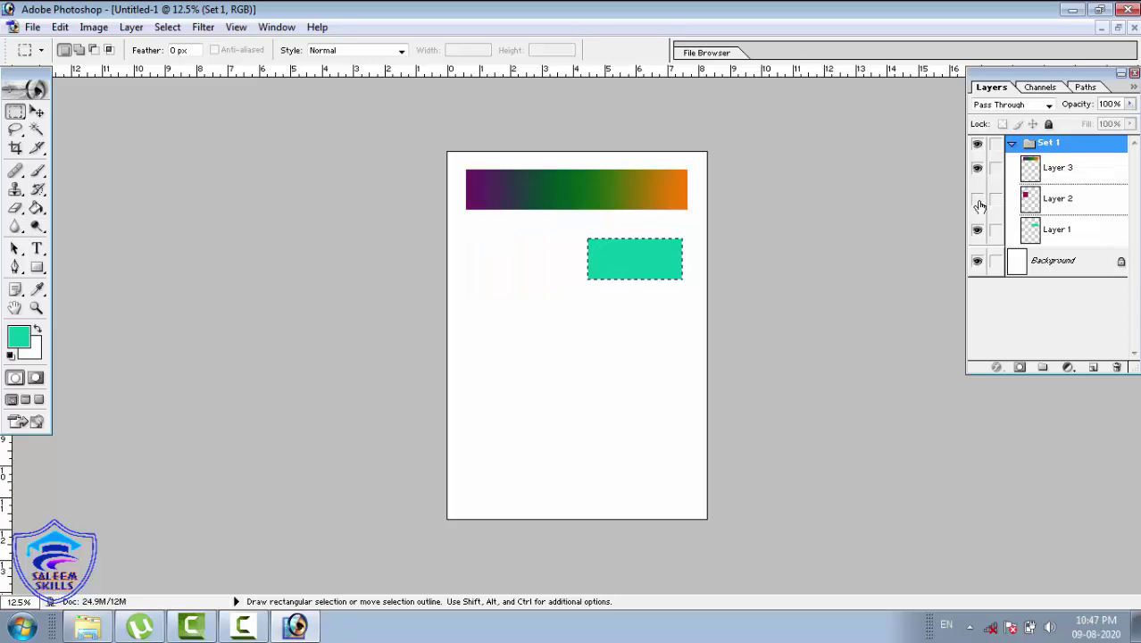
left_click(977, 202)
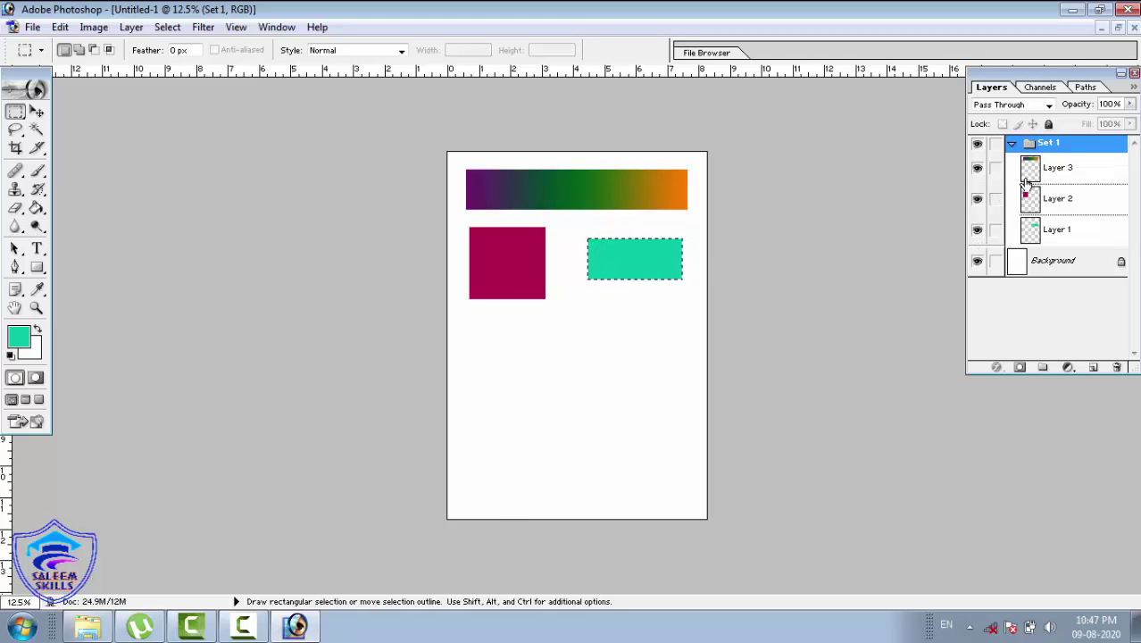
left_click(1012, 145)
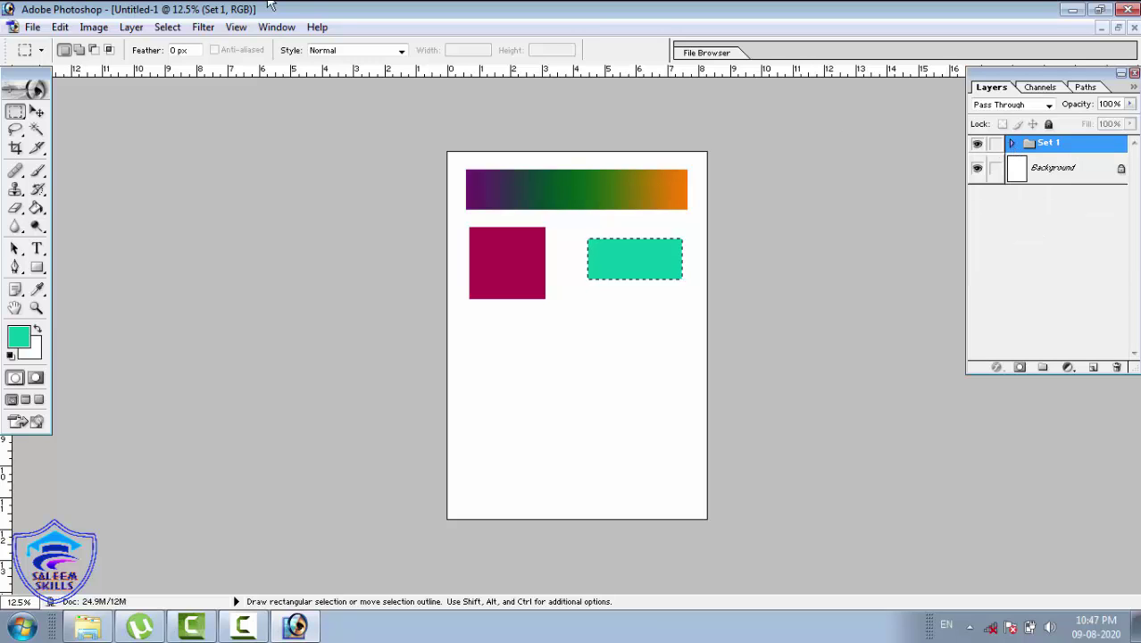
Add a new empty layer above Set 1 and hide the set
left_click(133, 27)
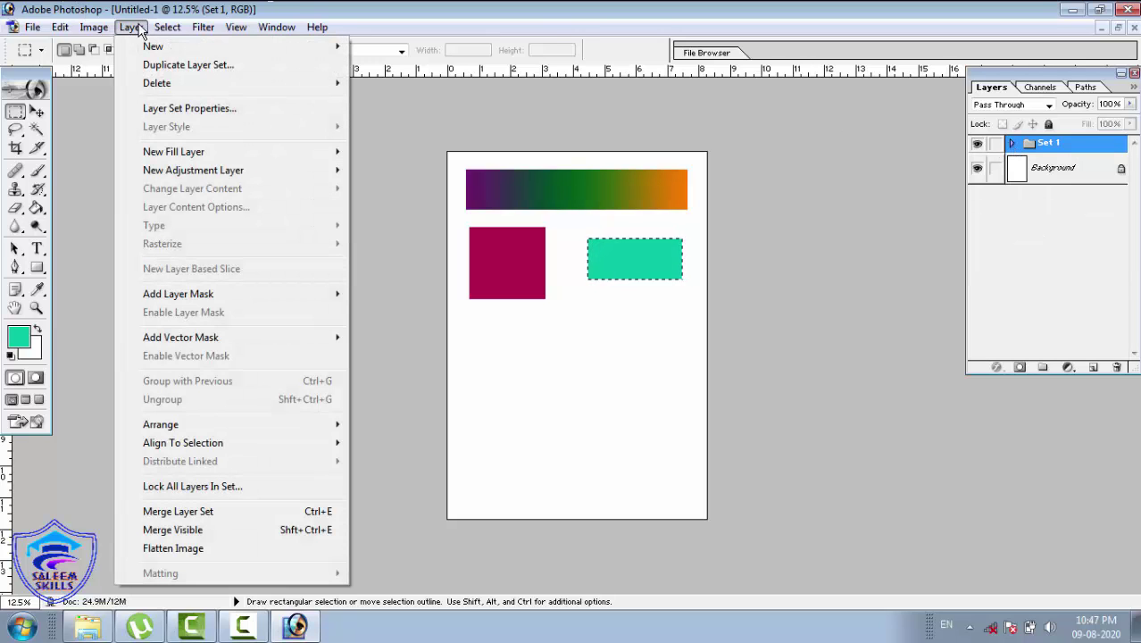
mouse_move(144, 47)
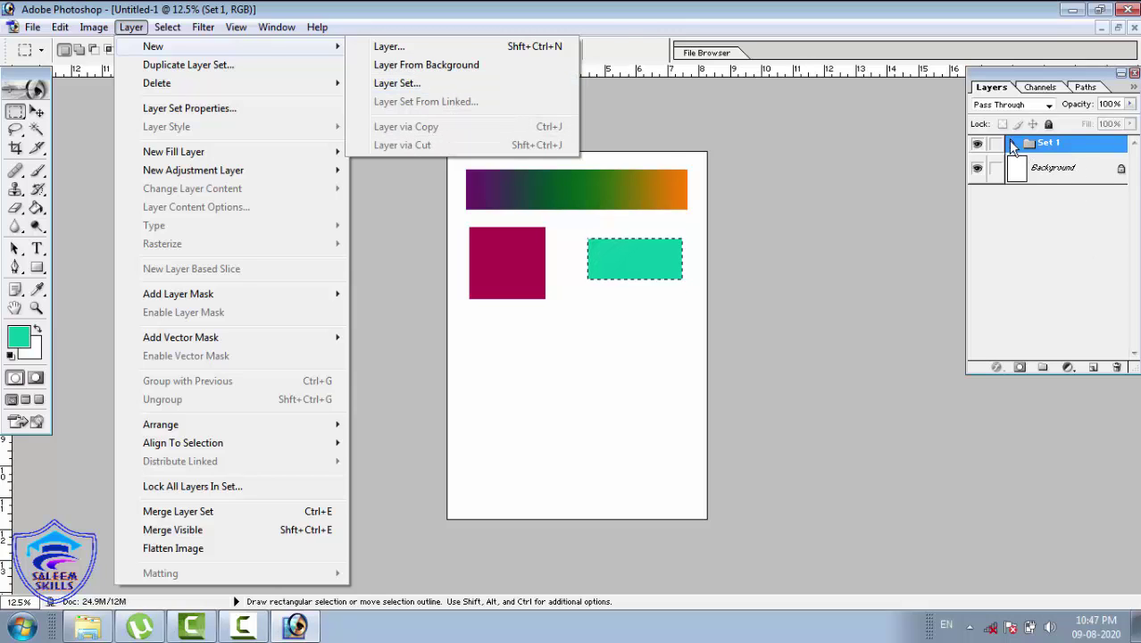
left_click(1095, 369)
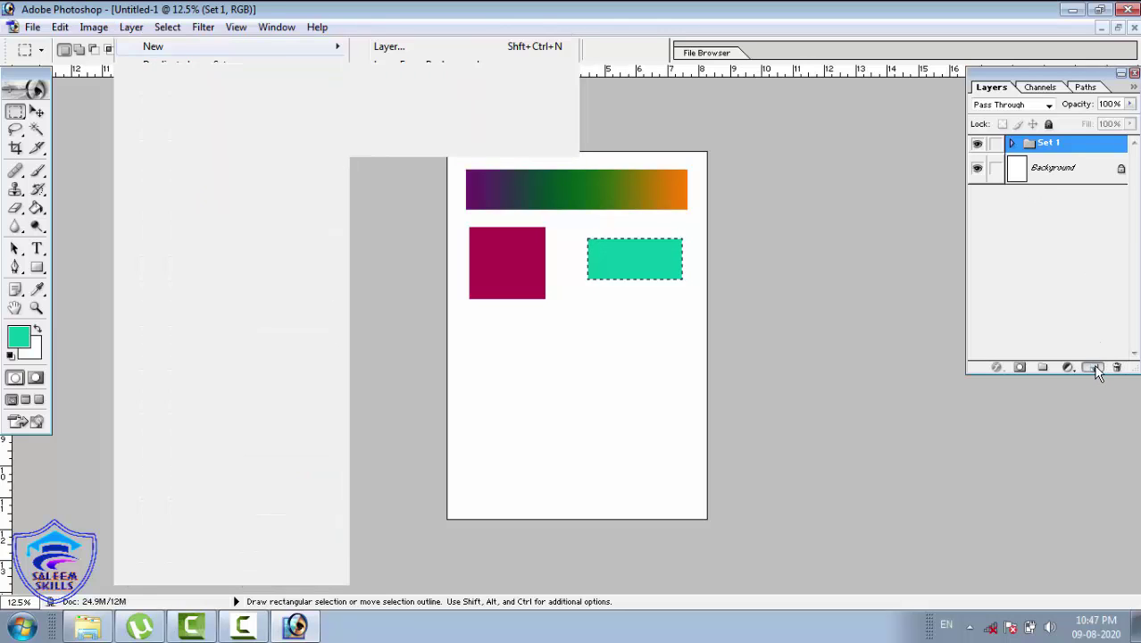
left_click(1094, 367)
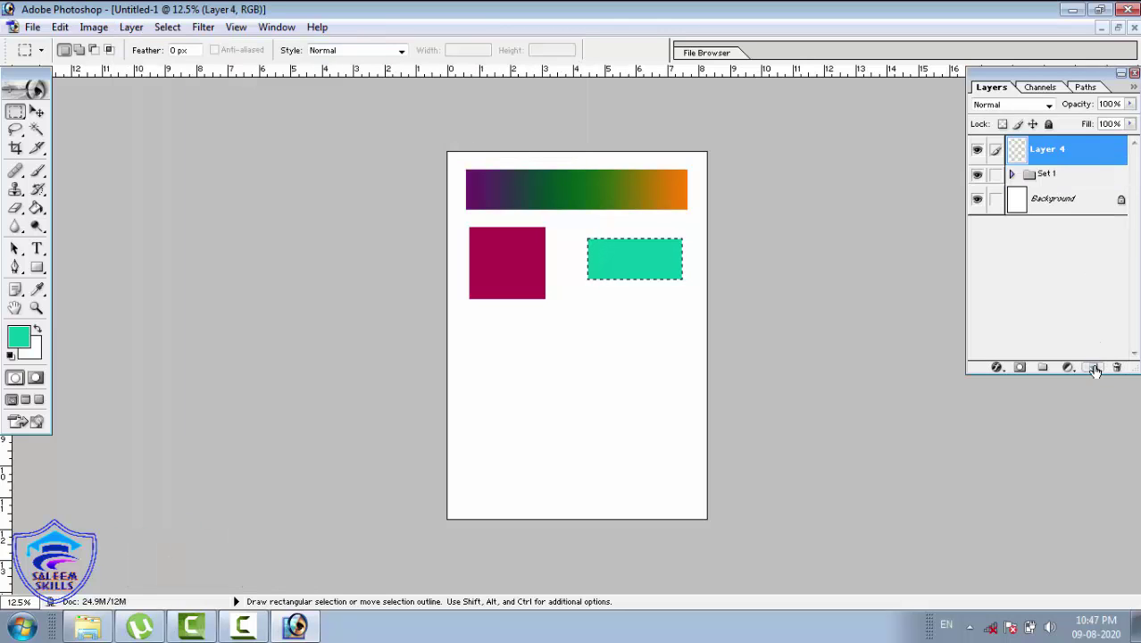
left_click(977, 175)
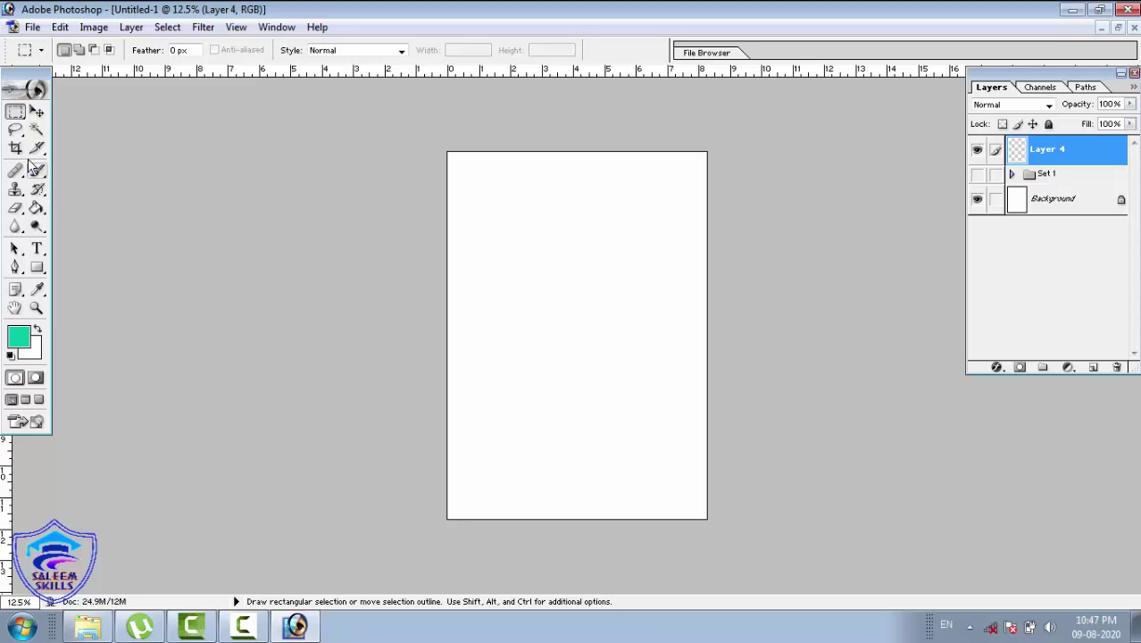
On Layer 4, select a rectangle about 1.6 by 2.7 inches near the page's upper left and fill it with the teal foreground colour
right_click(16, 114)
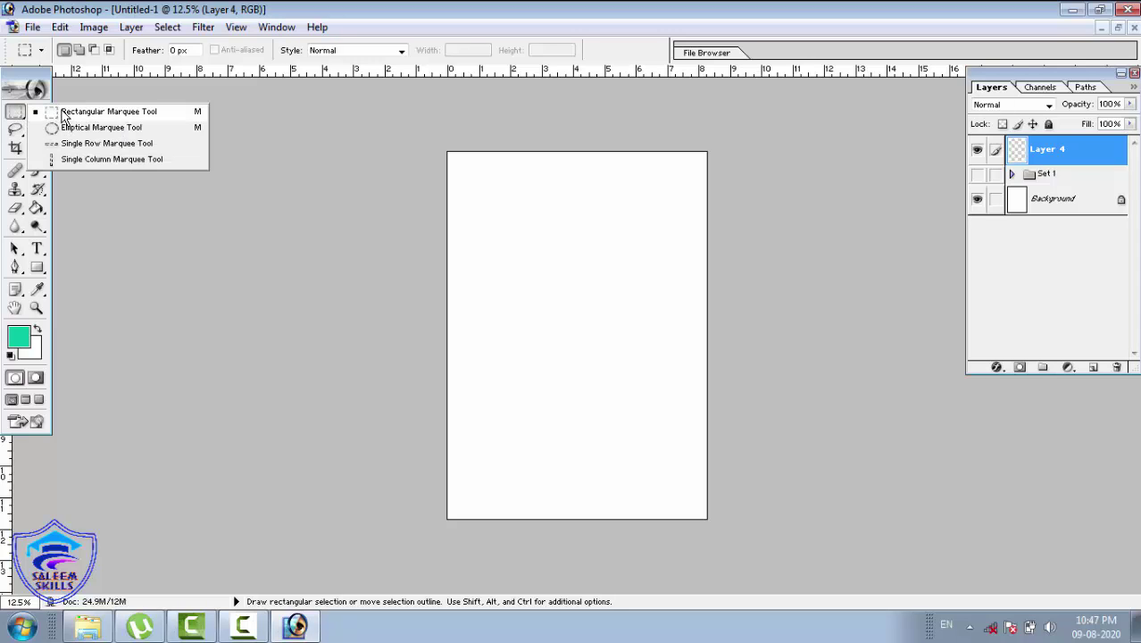
left_click(61, 111)
left_click_drag(483, 200, 527, 291)
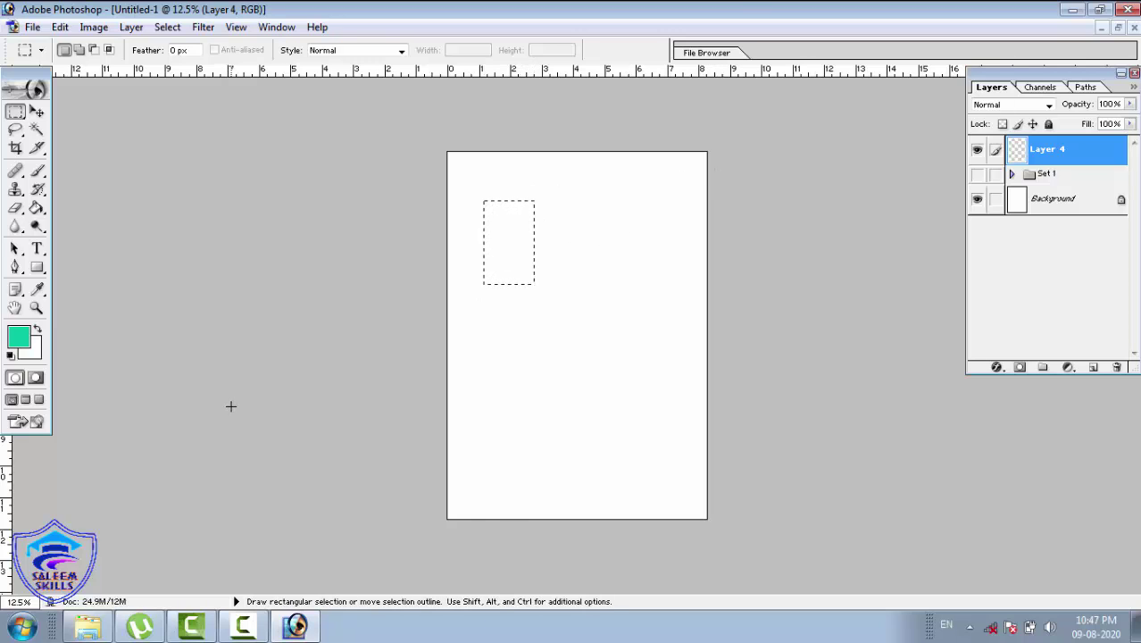
key("alt")
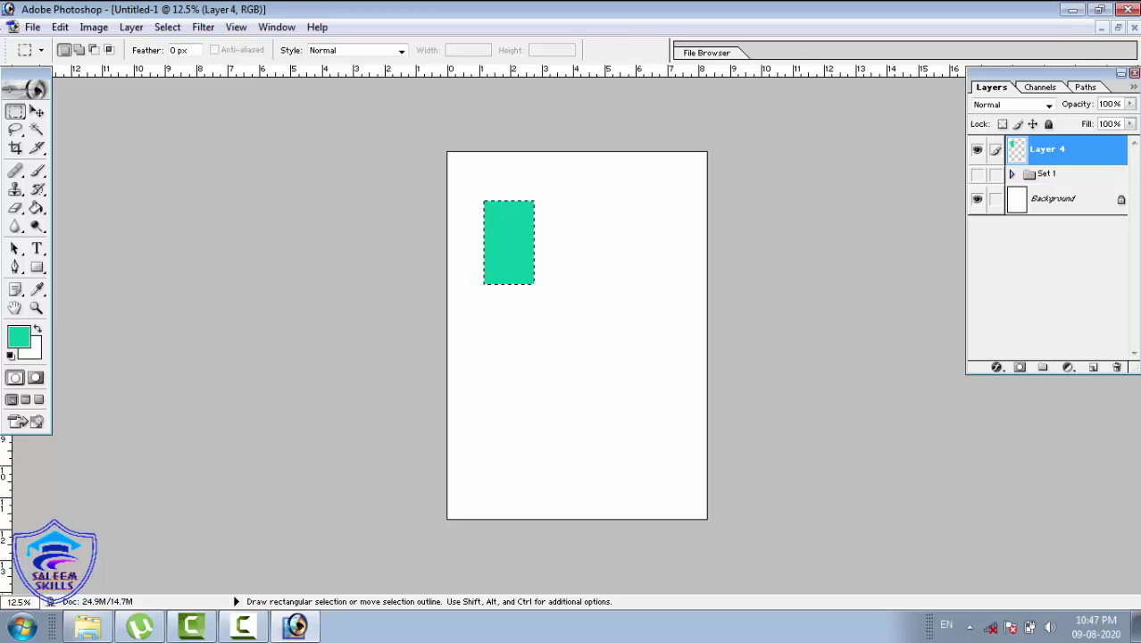
Copy the selected teal rectangle on Layer 4 to a new layer with Layer via Copy
left_click(132, 27)
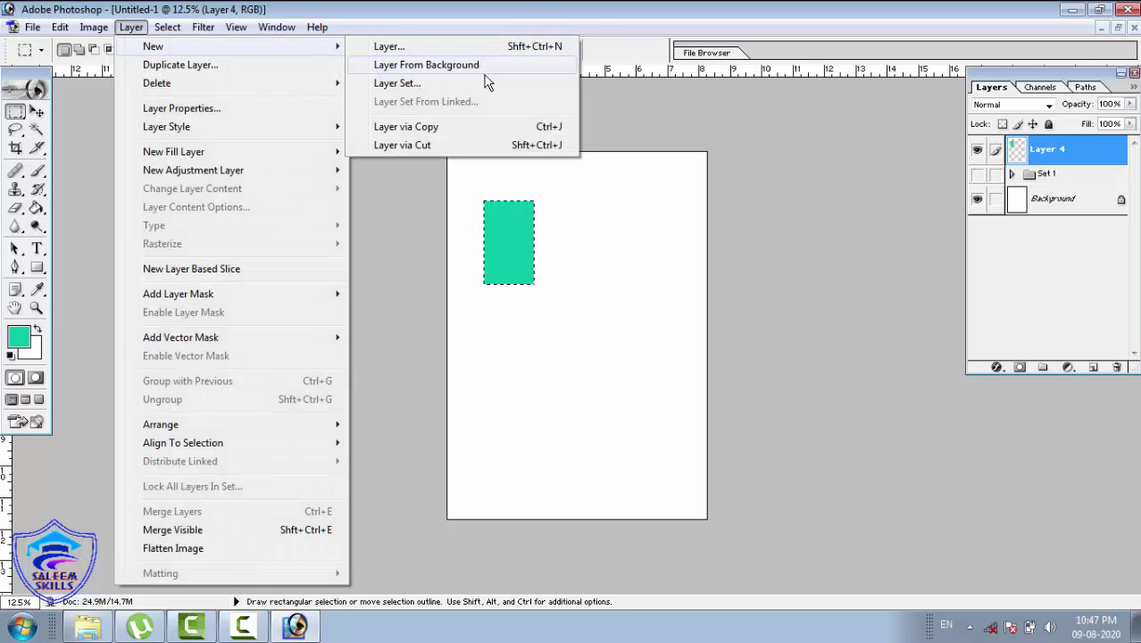
left_click(423, 129)
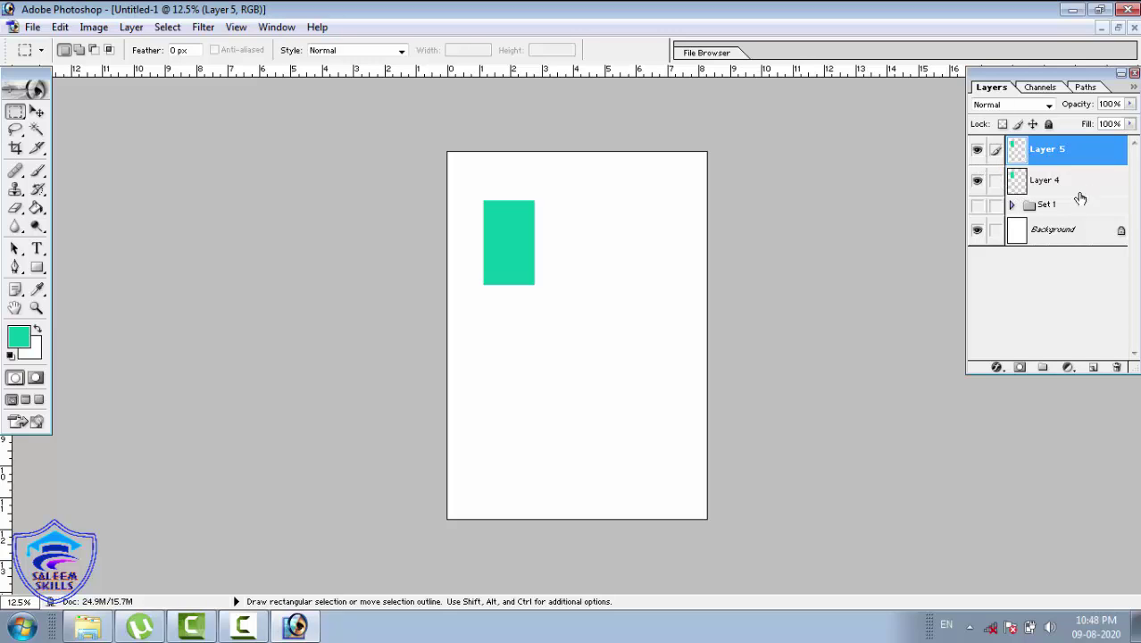
left_click(131, 27)
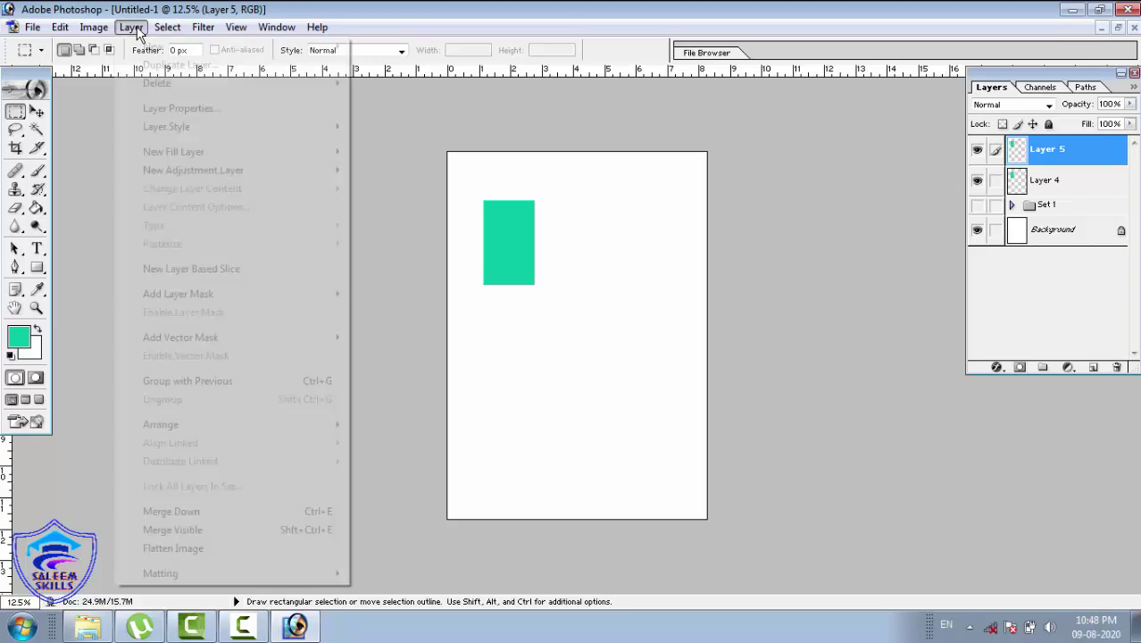
mouse_move(211, 50)
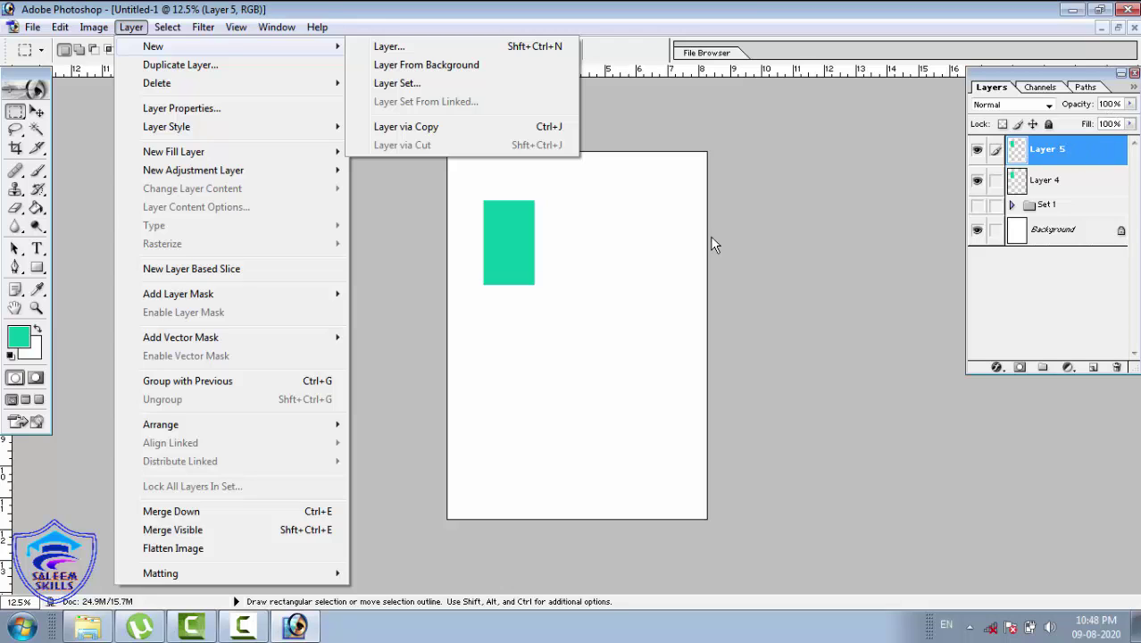
key("Escape")
key("Escape")
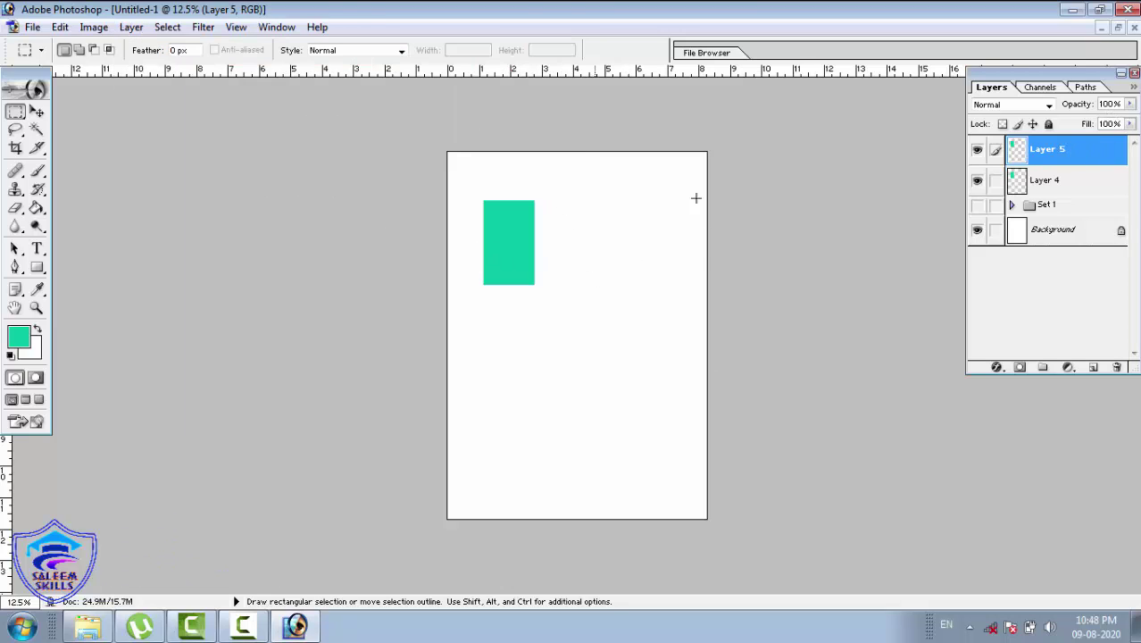
Load Layer 5's rectangle as a selection and fill it with a bright magenta foreground colour of hue 299°
left_click(1055, 150, "ctrl")
left_click(18, 337)
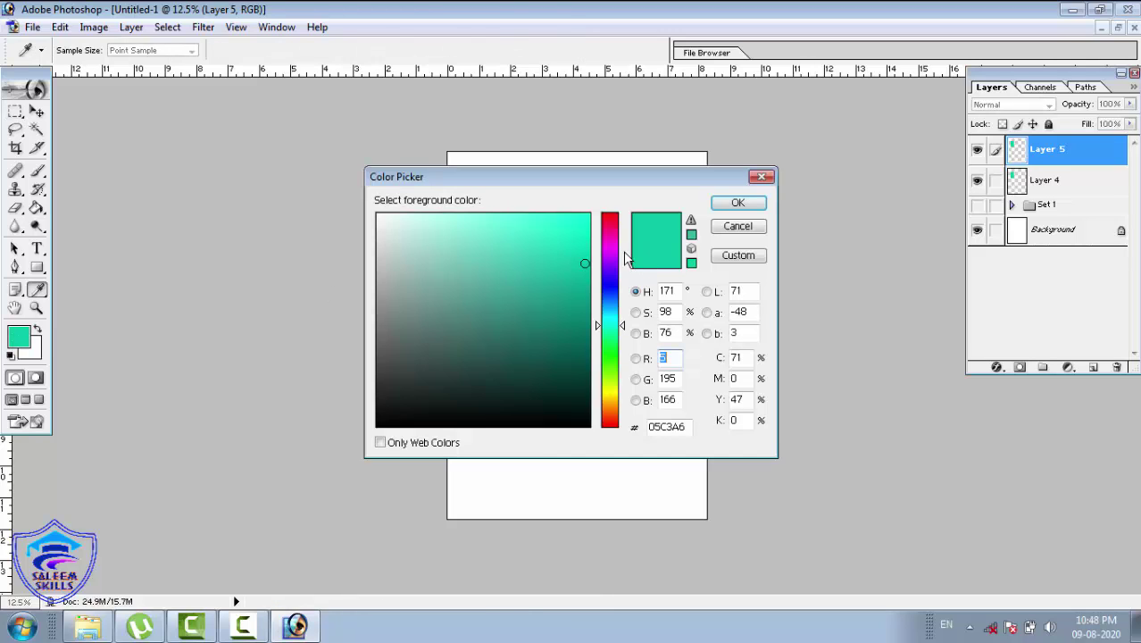
left_click(609, 250)
left_click(560, 226)
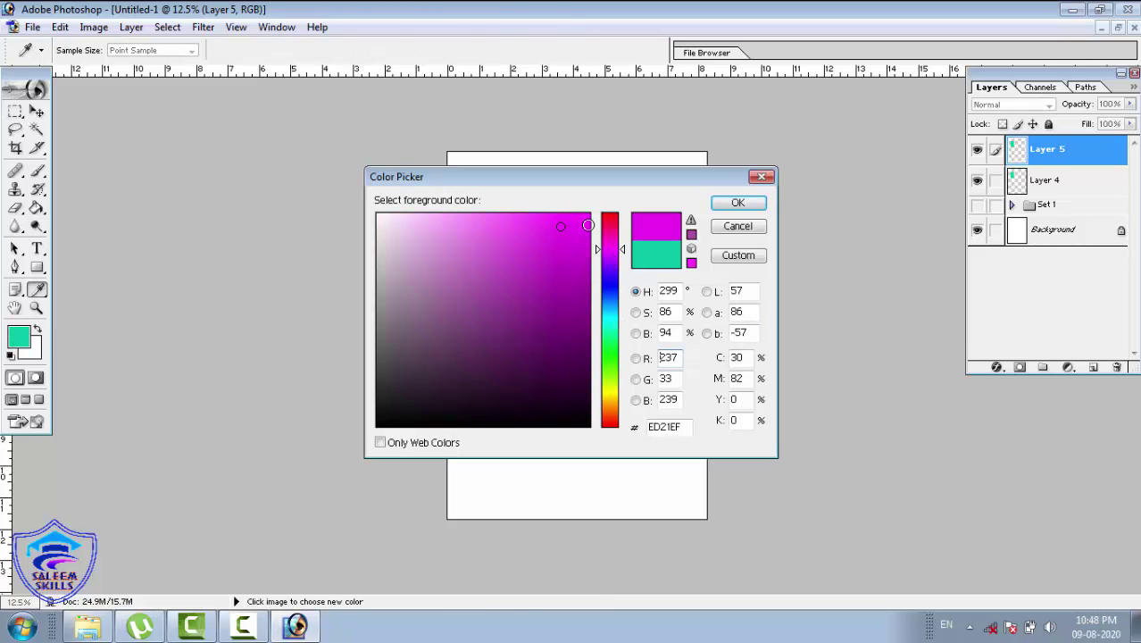
left_click(748, 202)
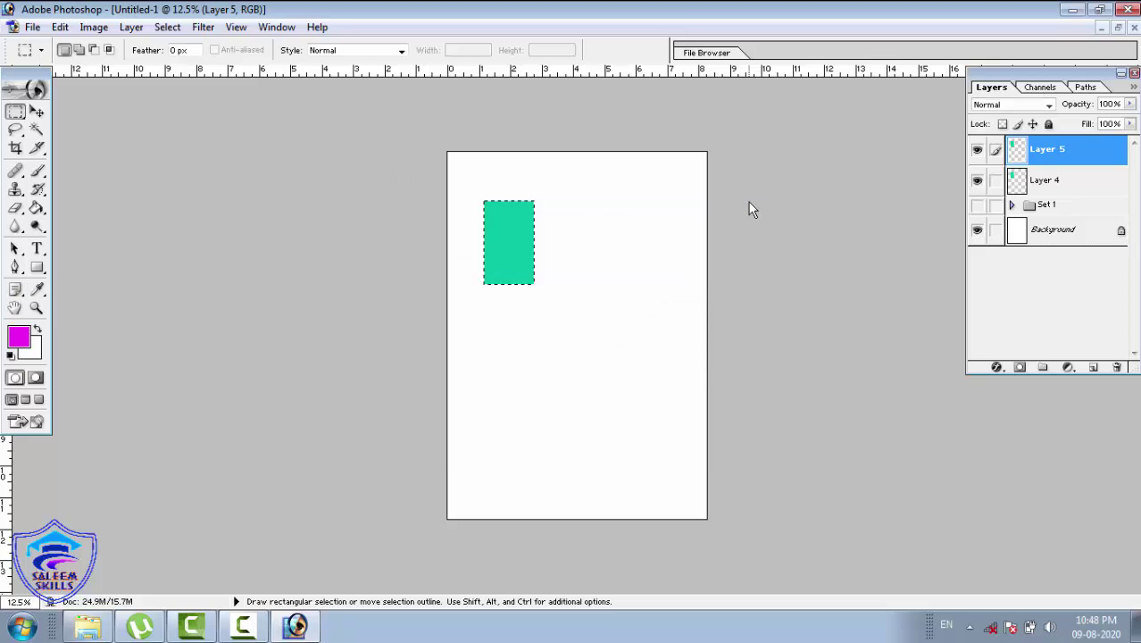
key("alt+BackSpace")
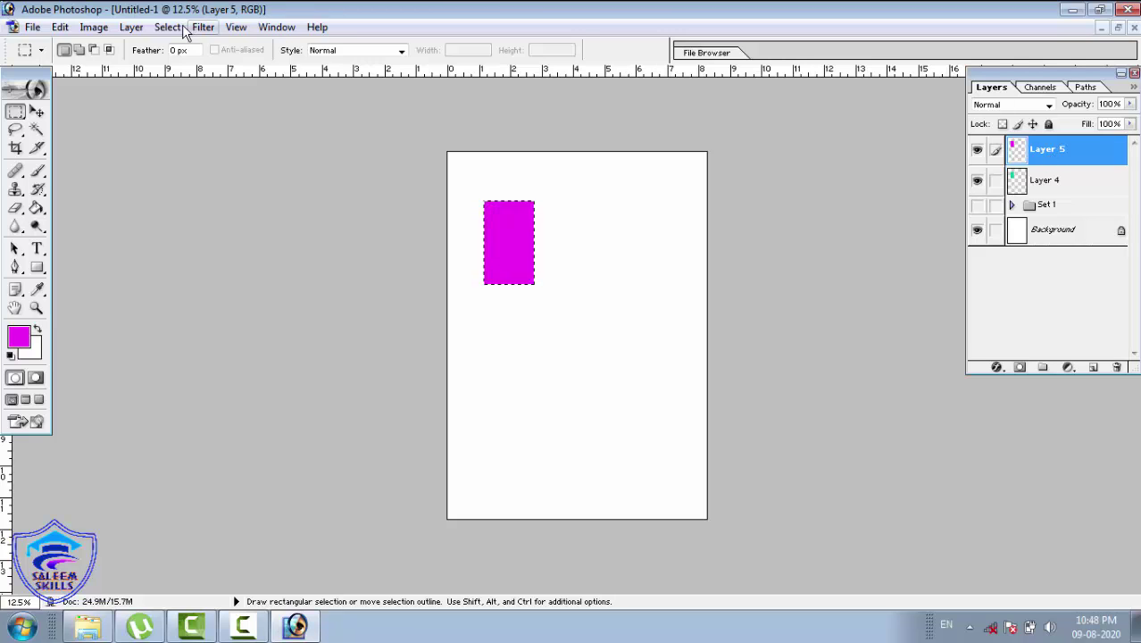
Move the selected magenta rectangle from Layer 5 to a new layer with Layer via Cut
left_click(131, 27)
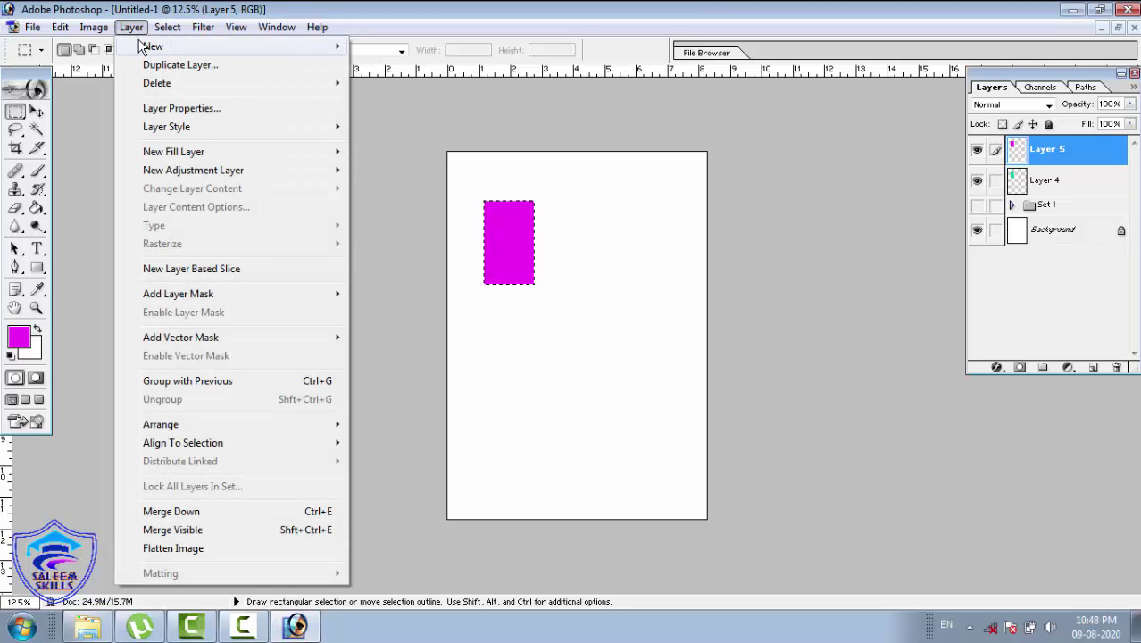
mouse_move(152, 45)
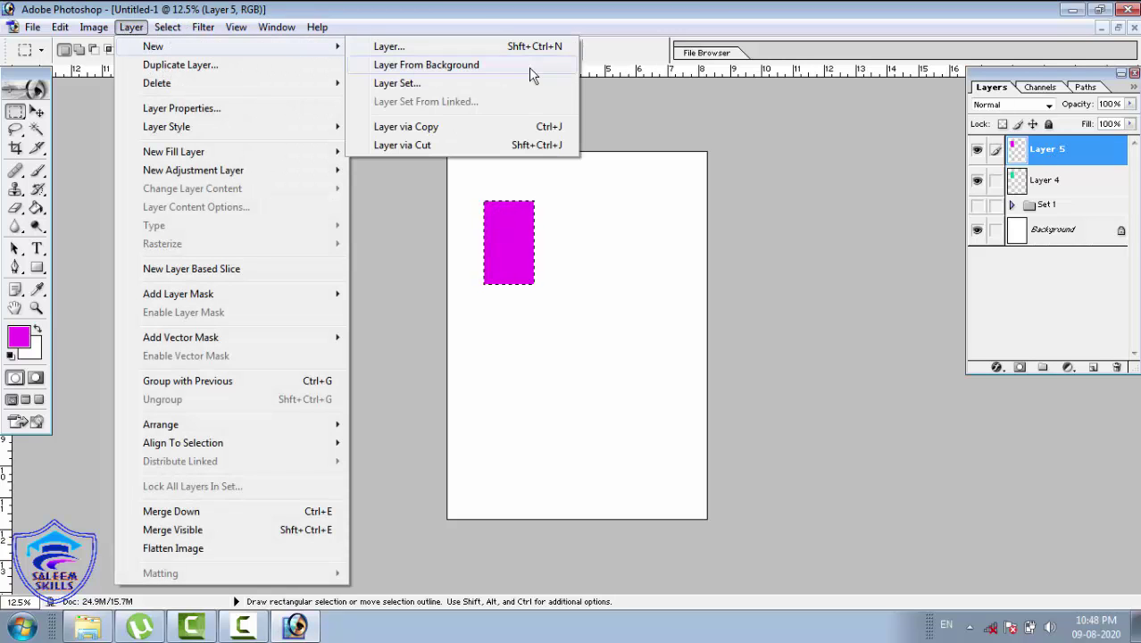
left_click(421, 145)
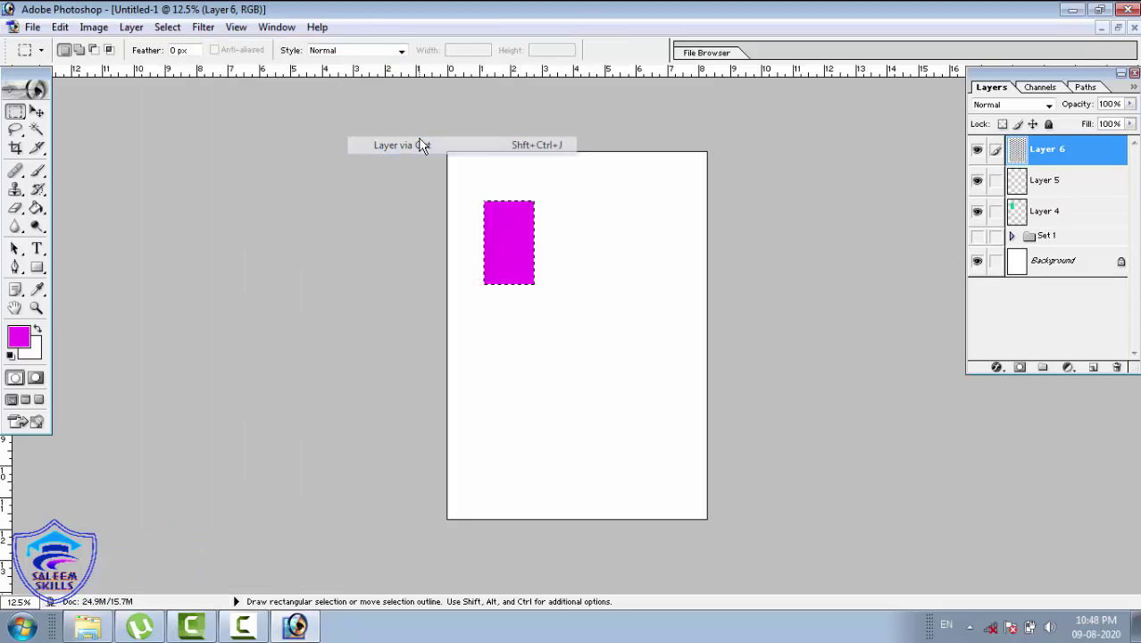
Check what is left on Layer 5 by toggling its visibility off and on, and make Layer 6 active again
left_click(1033, 185)
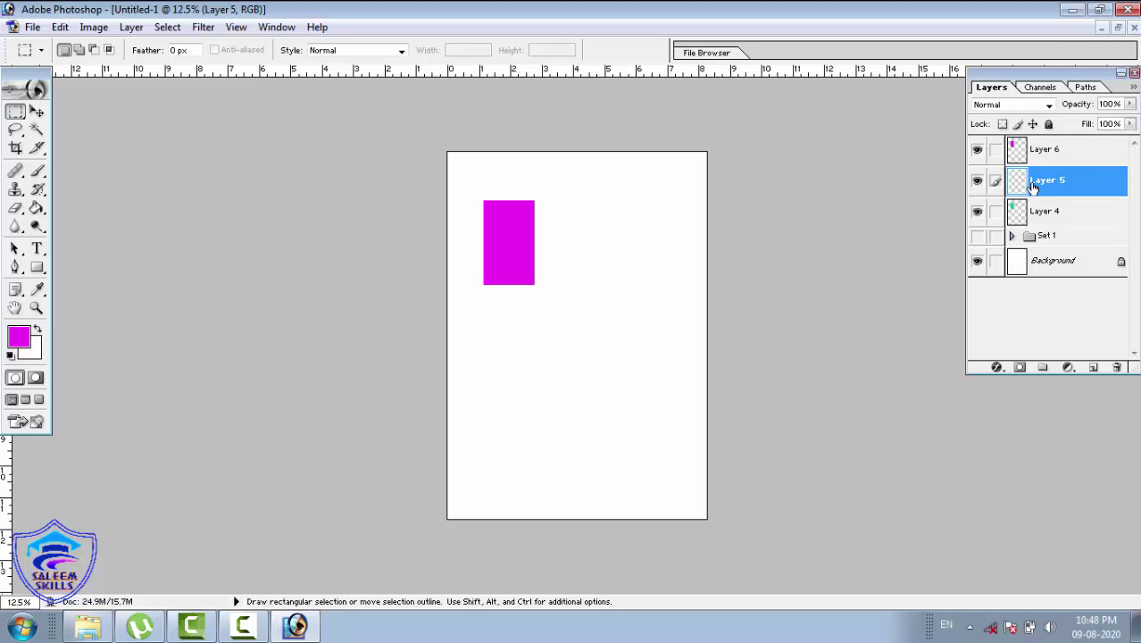
left_click(977, 183)
left_click(978, 182)
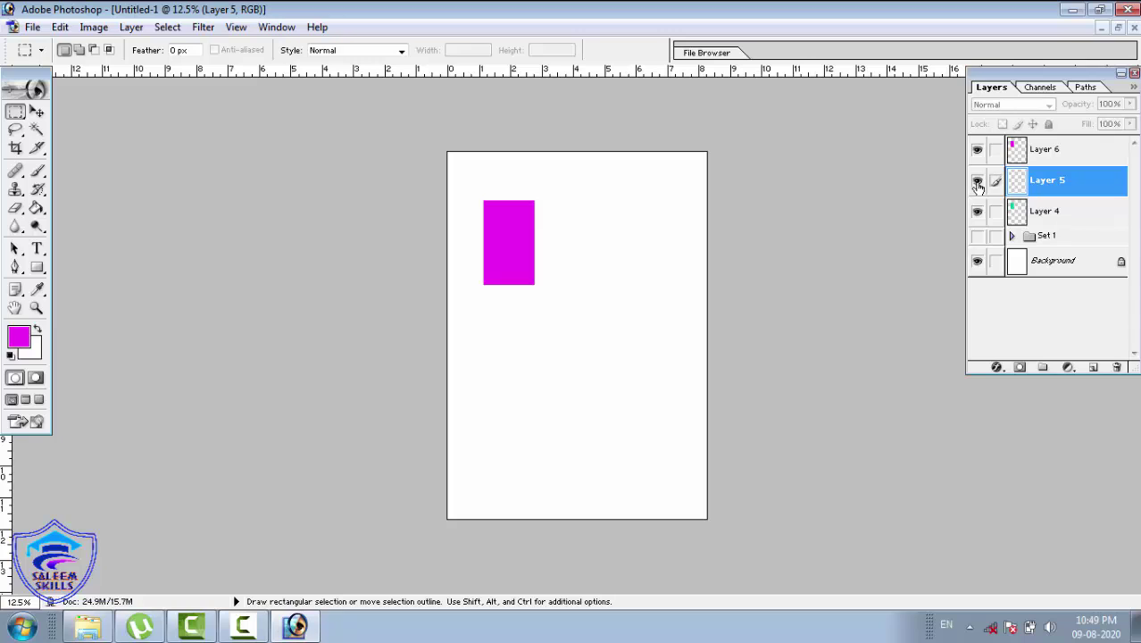
left_click(1071, 158)
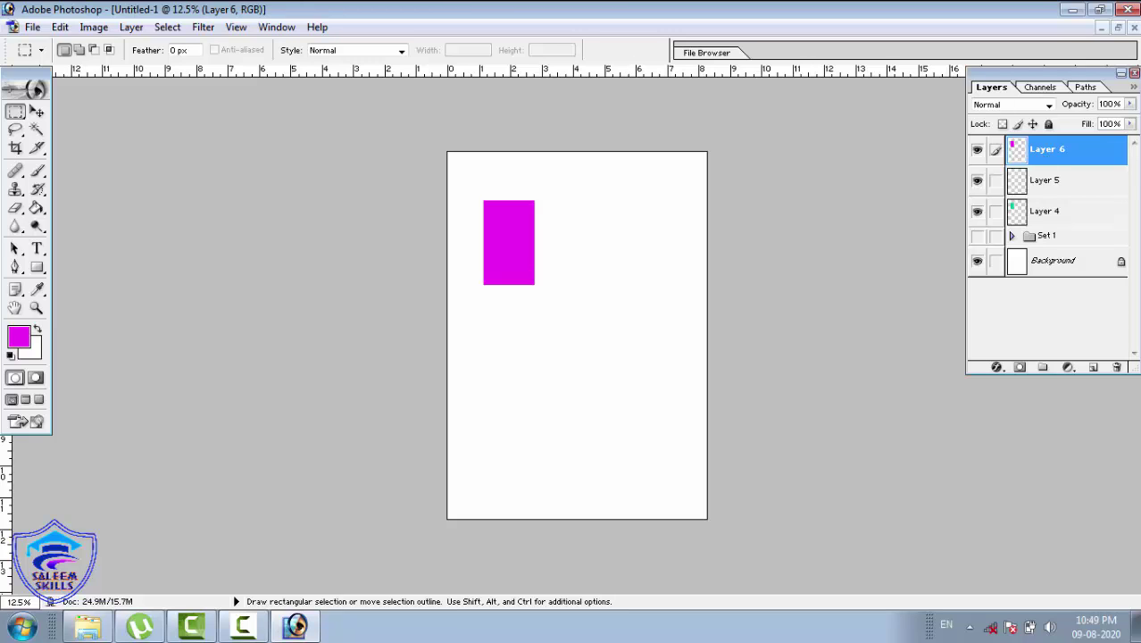
left_click(143, 25)
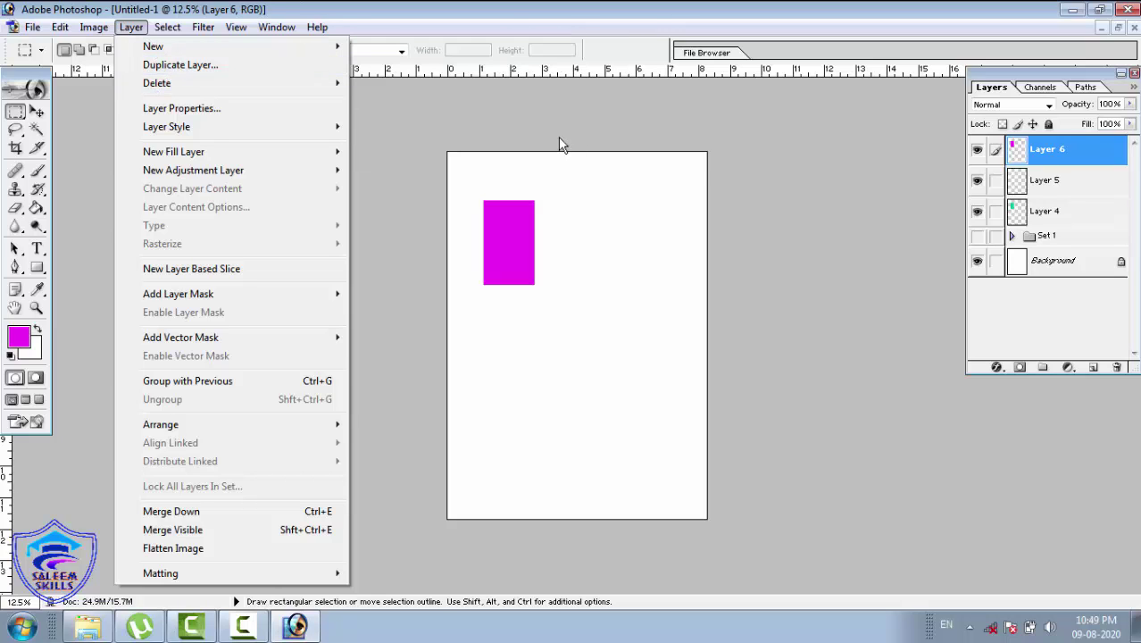
left_click(1072, 150)
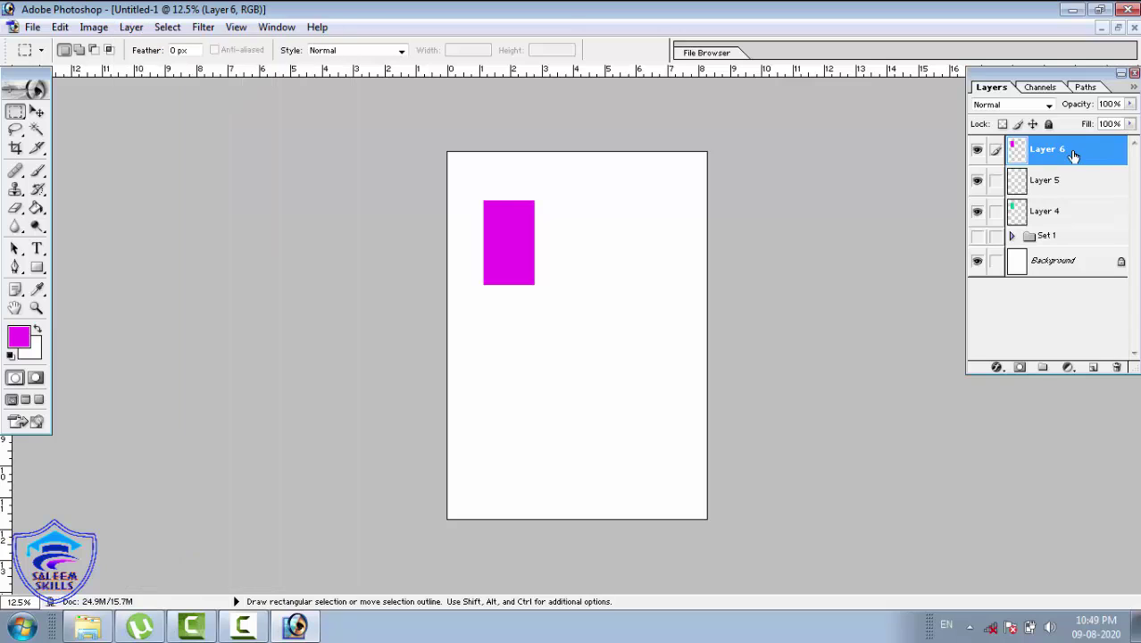
Duplicate Layer 6 within the Untitled-1 document, keeping the suggested layer name
left_click(129, 27)
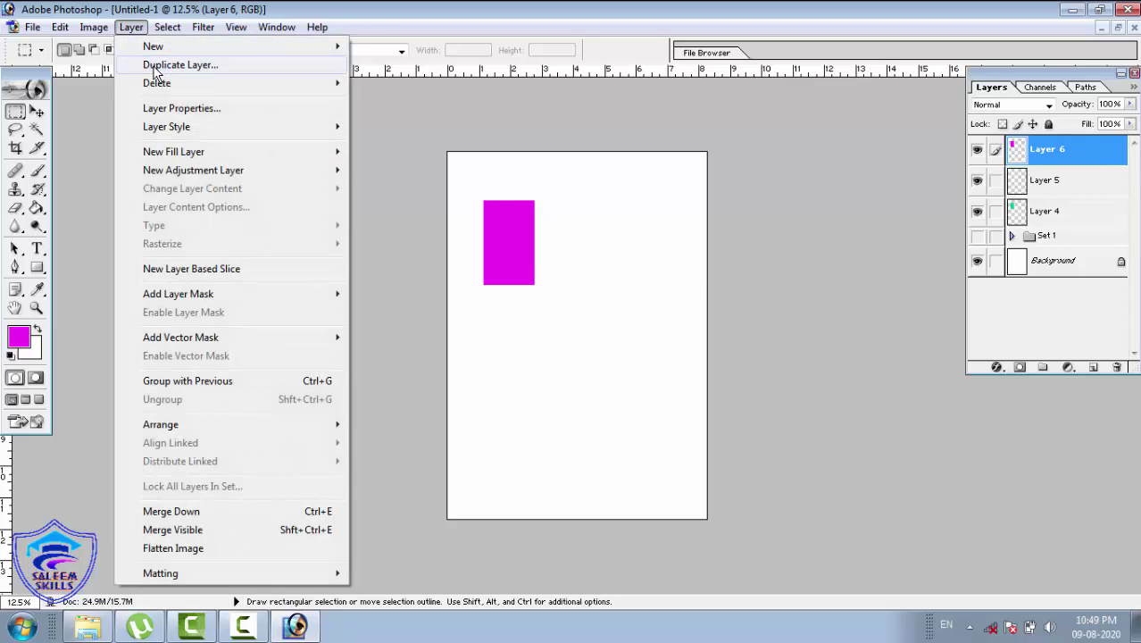
left_click(156, 67)
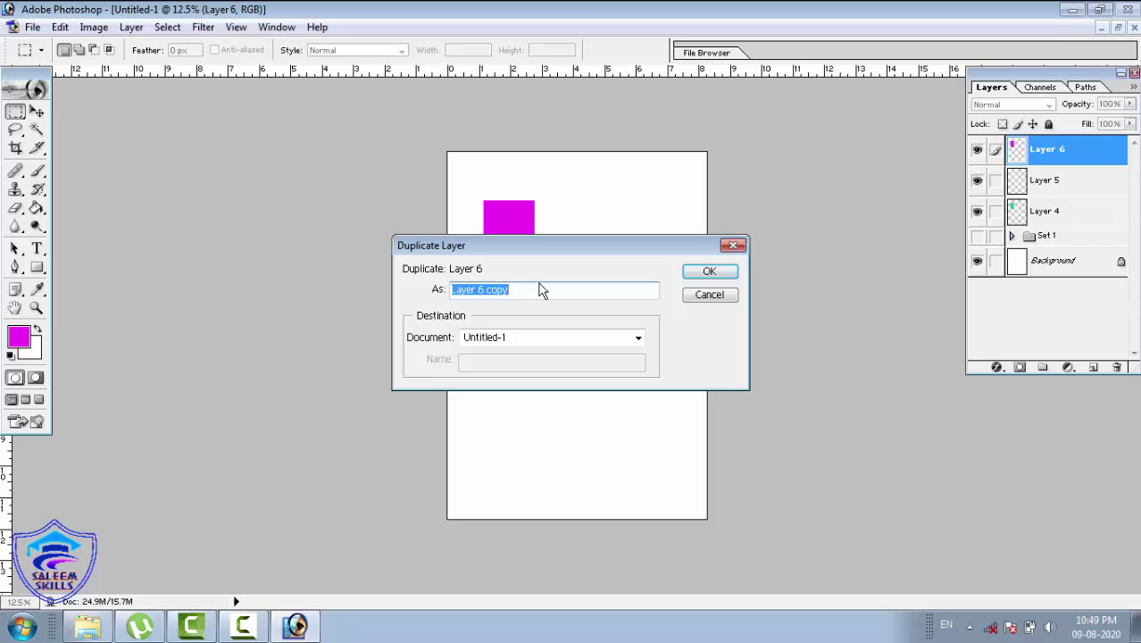
left_click(726, 278)
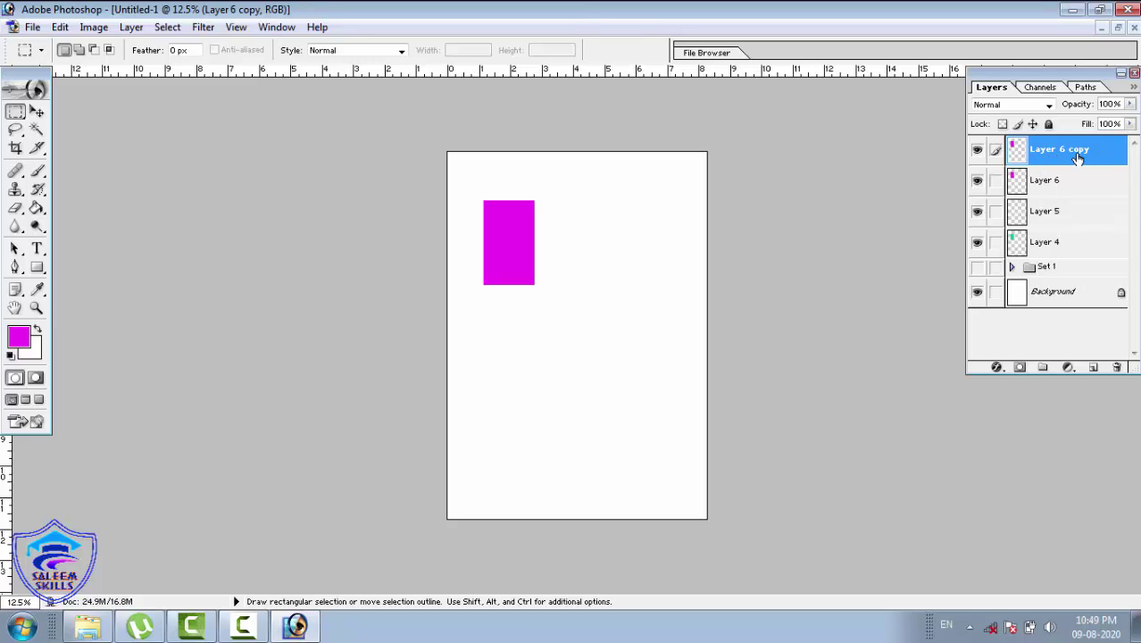
Delete the duplicate of Layer 6 and confirm the deletion
left_click(132, 26)
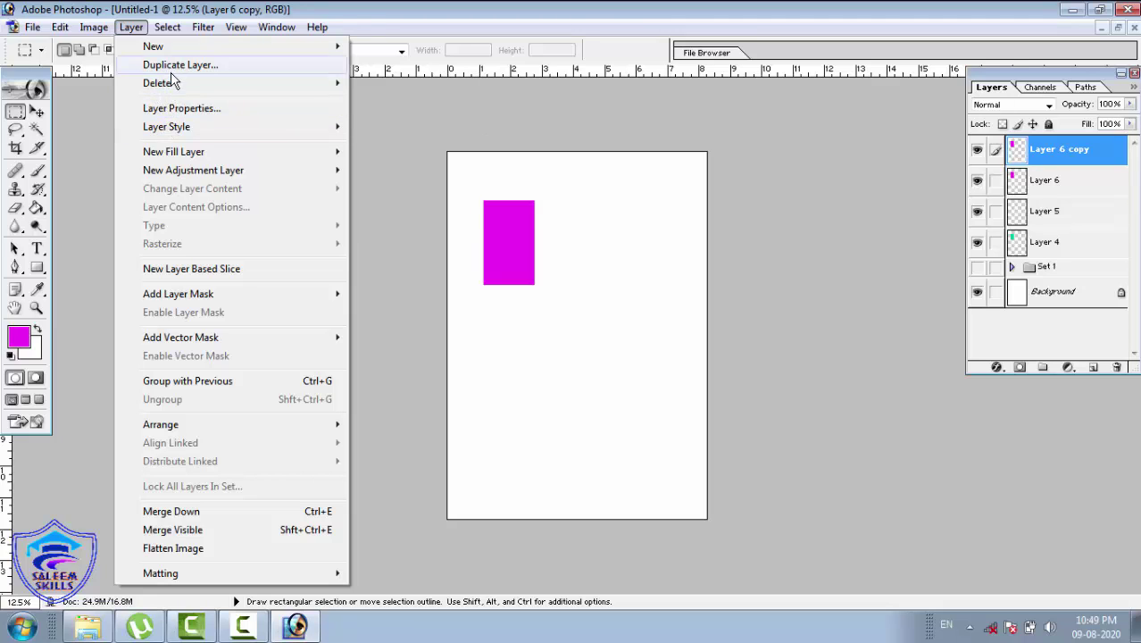
mouse_move(167, 85)
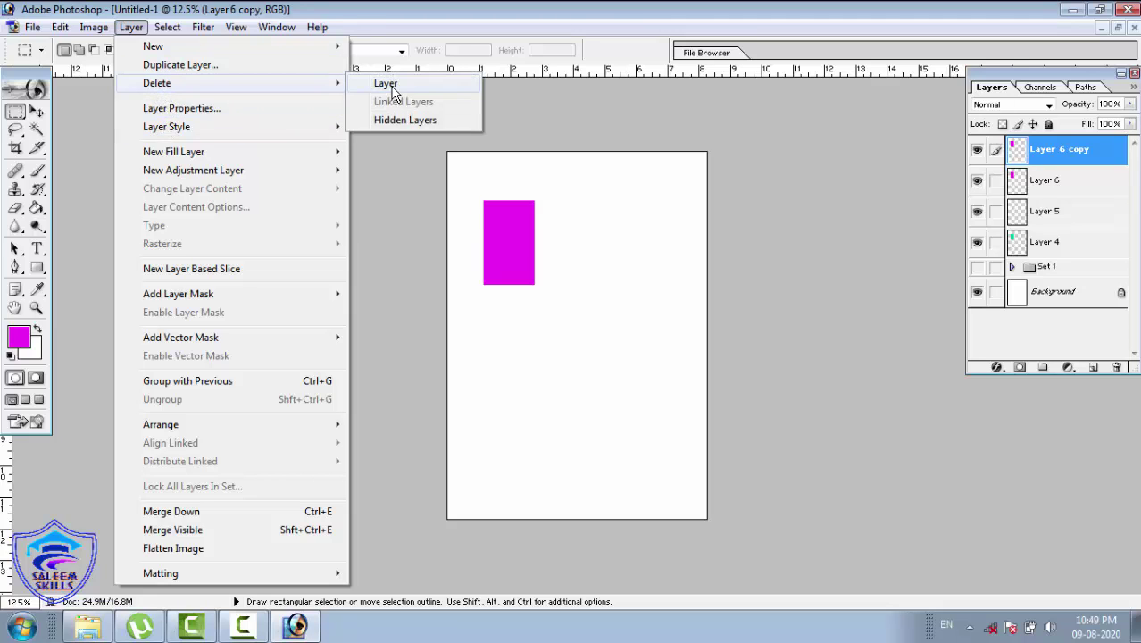
left_click(388, 84)
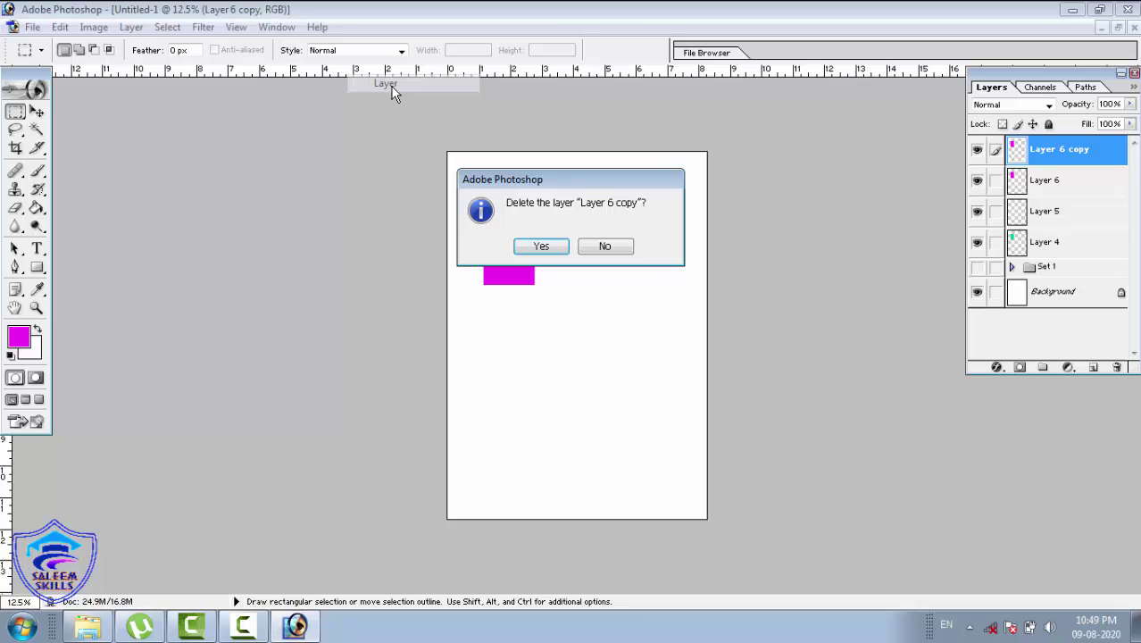
left_click(548, 254)
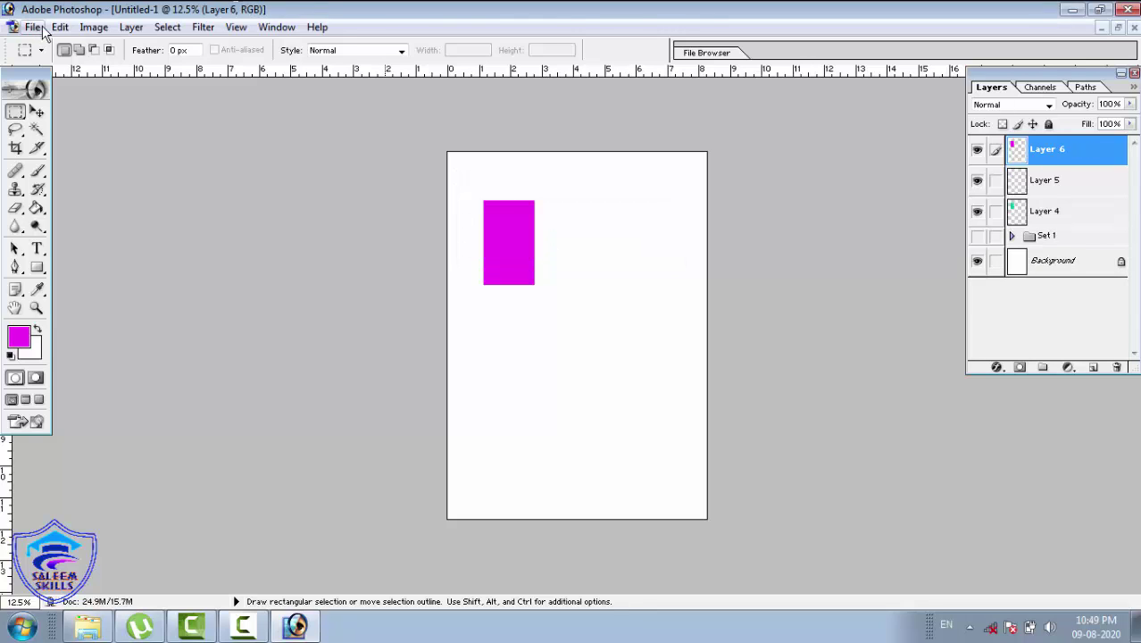
Link Layer 5 and Layer 4 to Layer 6 and delete all the linked layers together
left_click(131, 27)
mouse_move(174, 89)
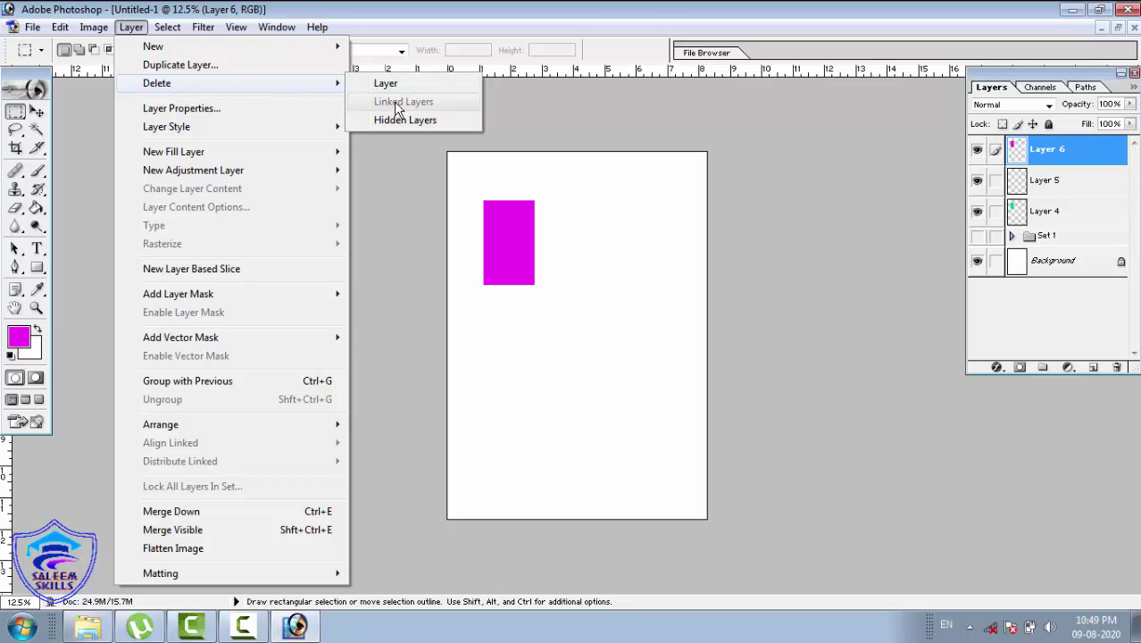
left_click(996, 182)
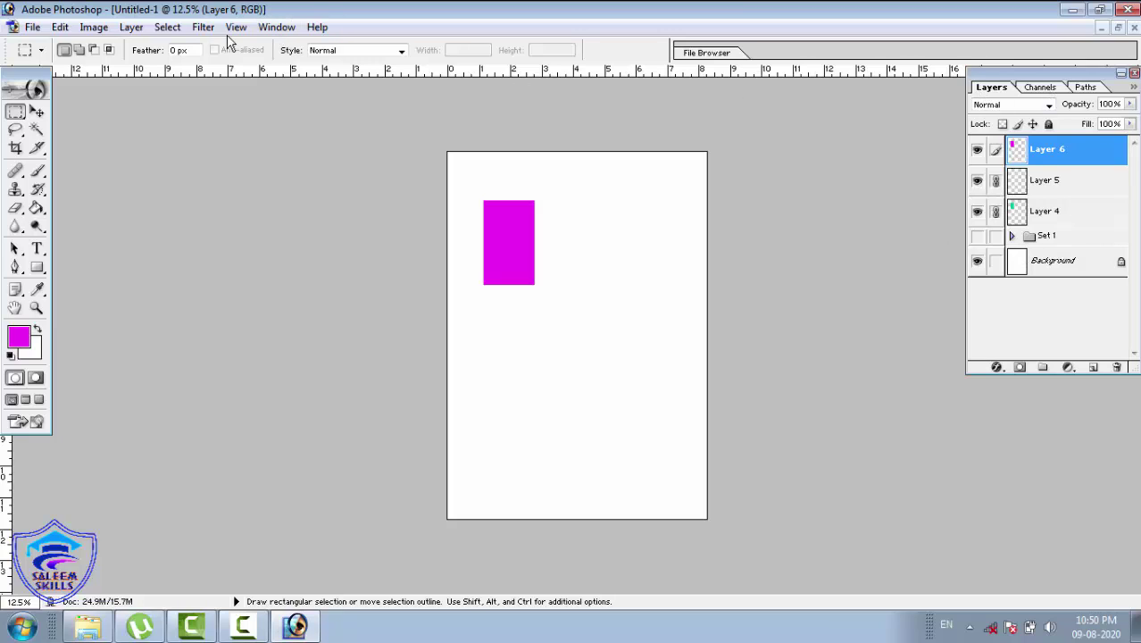
left_click(130, 28)
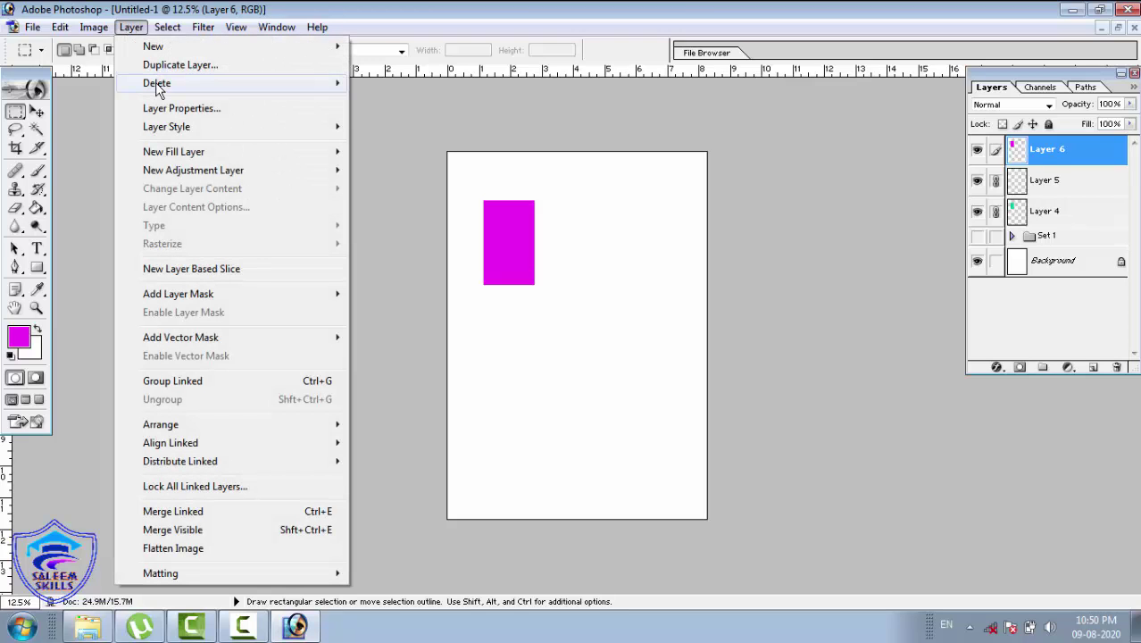
mouse_move(157, 85)
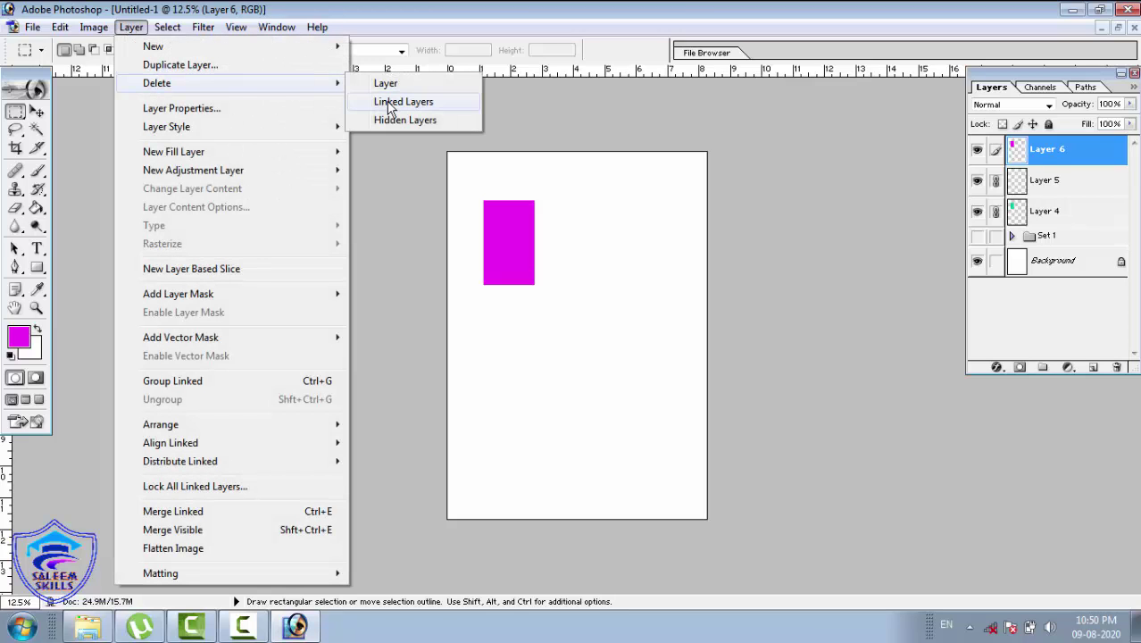
left_click(388, 106)
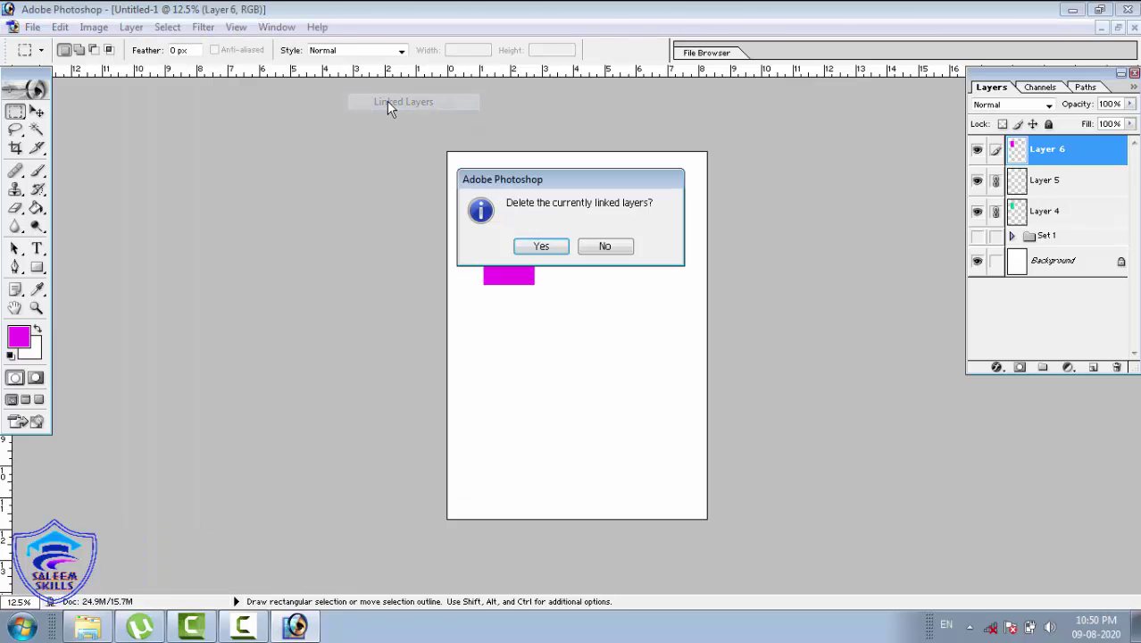
left_click(536, 250)
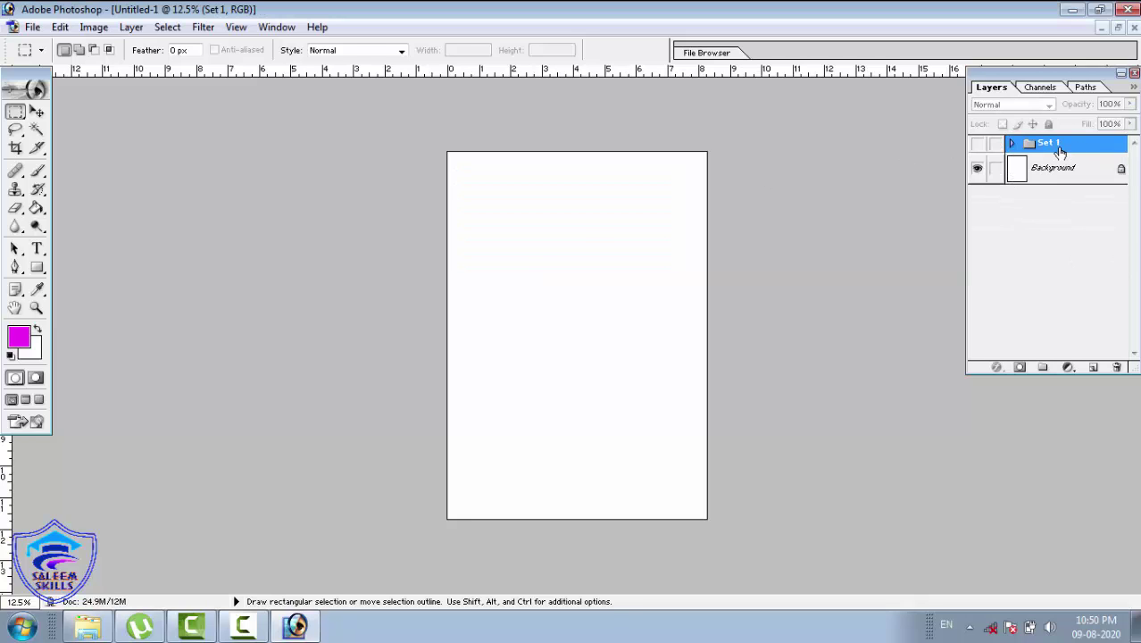
Add two new empty layers above Set 1
left_click(131, 27)
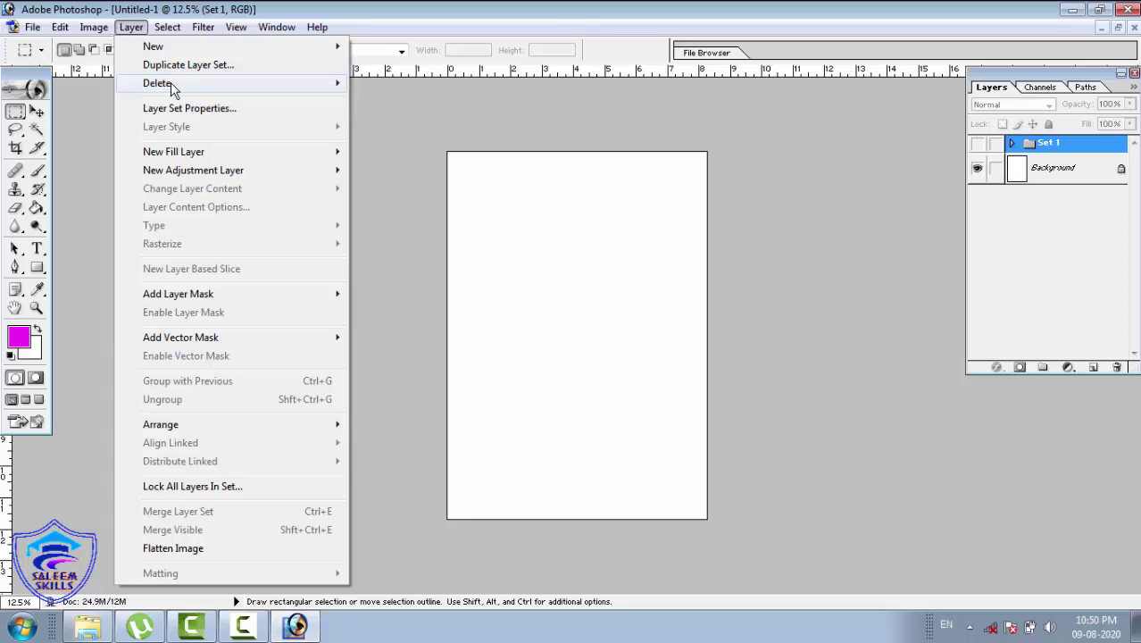
mouse_move(183, 84)
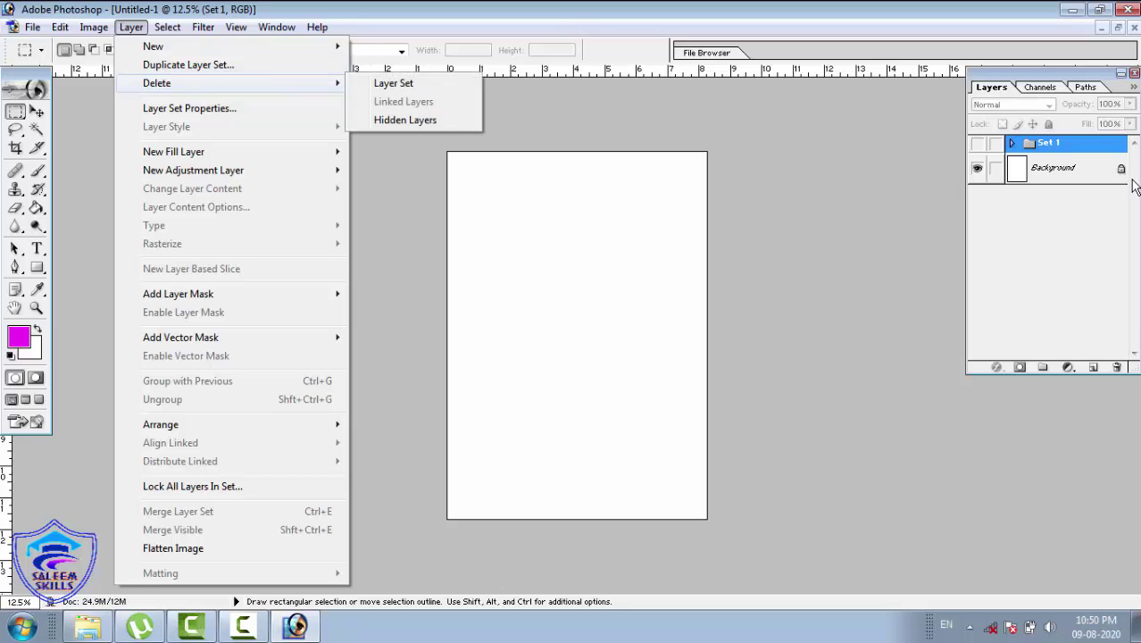
left_click(1095, 368)
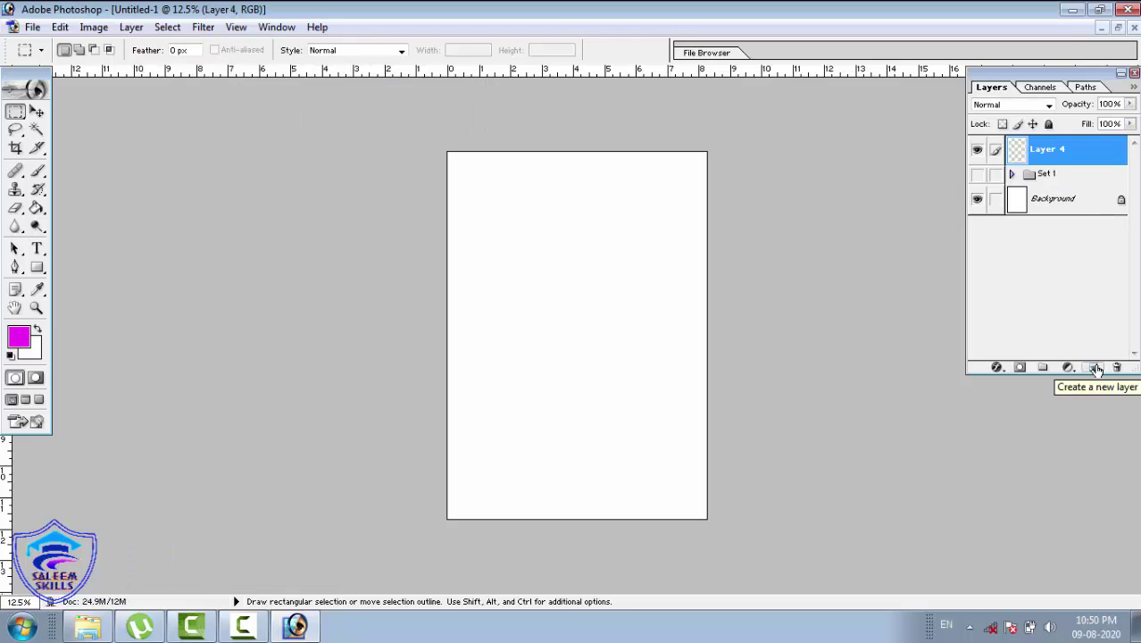
left_click(1095, 367)
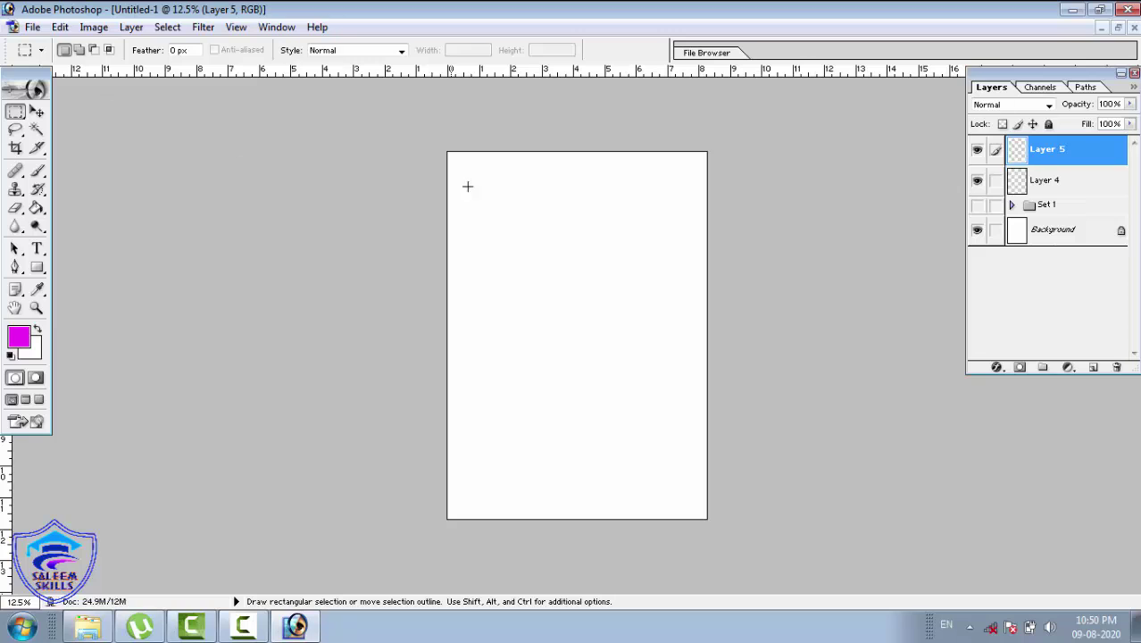
Select a wide rectangle about 3.3 by 1.6 inches near the page's upper left on Layer 5 and fill it with magenta ED21EF
left_click_drag(487, 196, 592, 246)
left_click(24, 341)
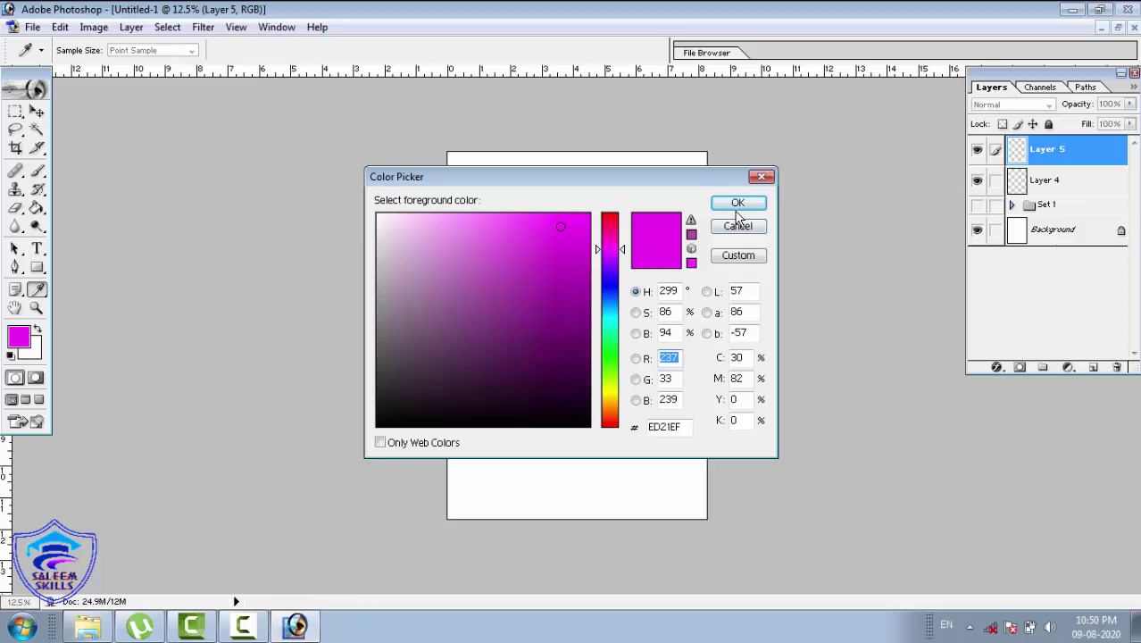
left_click(737, 204)
key("alt+BackSpace")
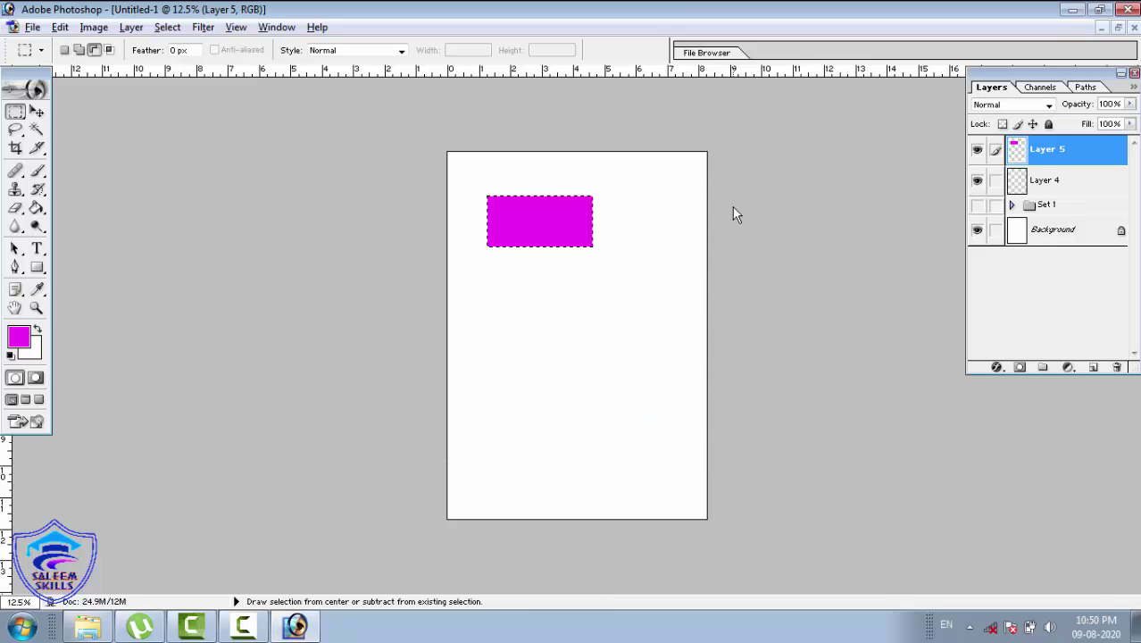
On Layer 4, select an upright rectangle against the page's right edge and fill it with muted purple B16EB2
left_click(1033, 183)
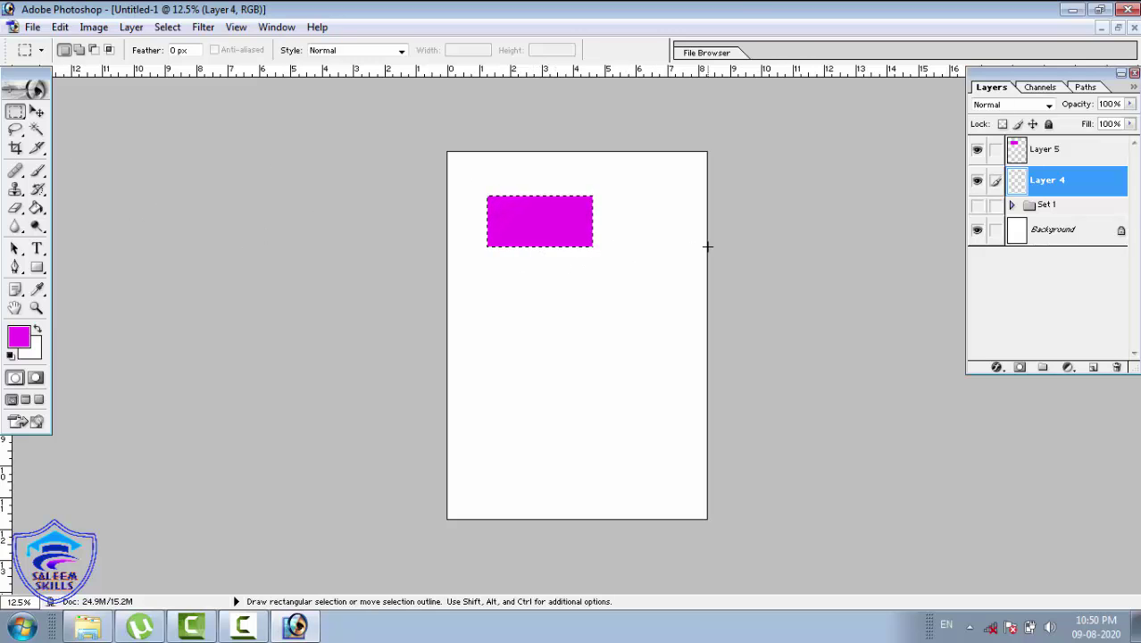
left_click_drag(652, 233, 726, 324)
left_click(38, 289)
left_click(20, 337)
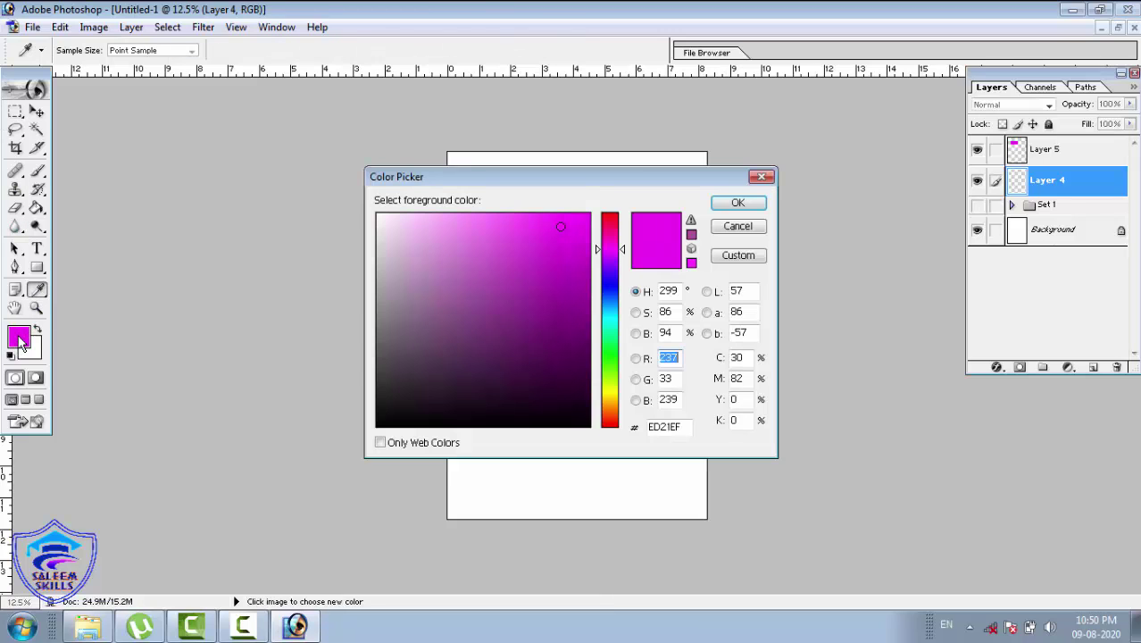
left_click(457, 277)
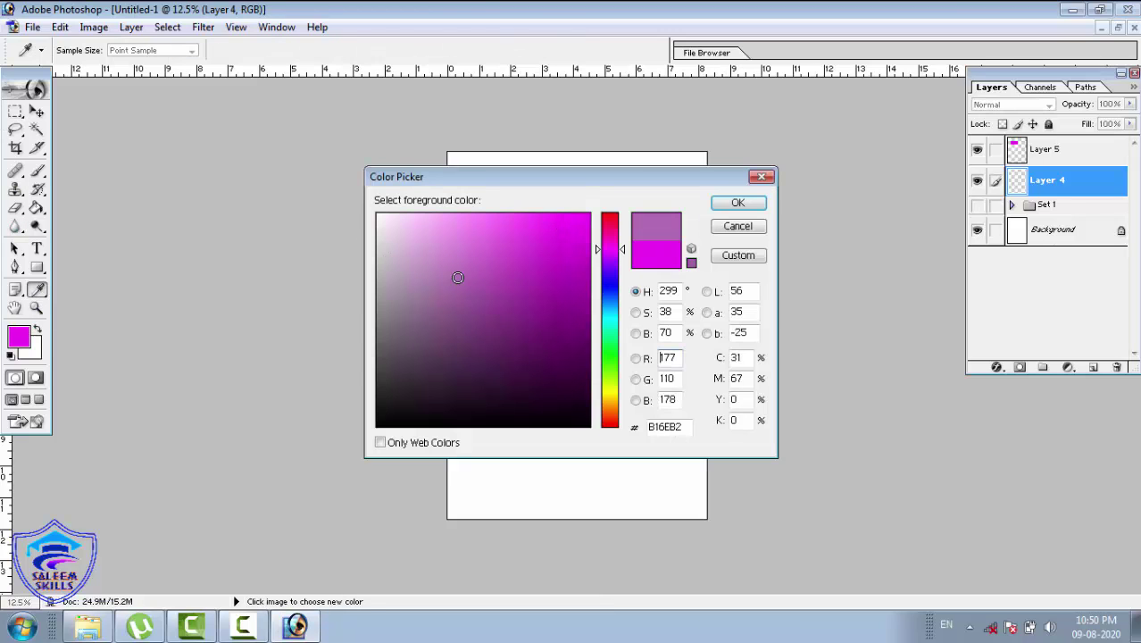
left_click(767, 198)
left_click(759, 204)
key("m")
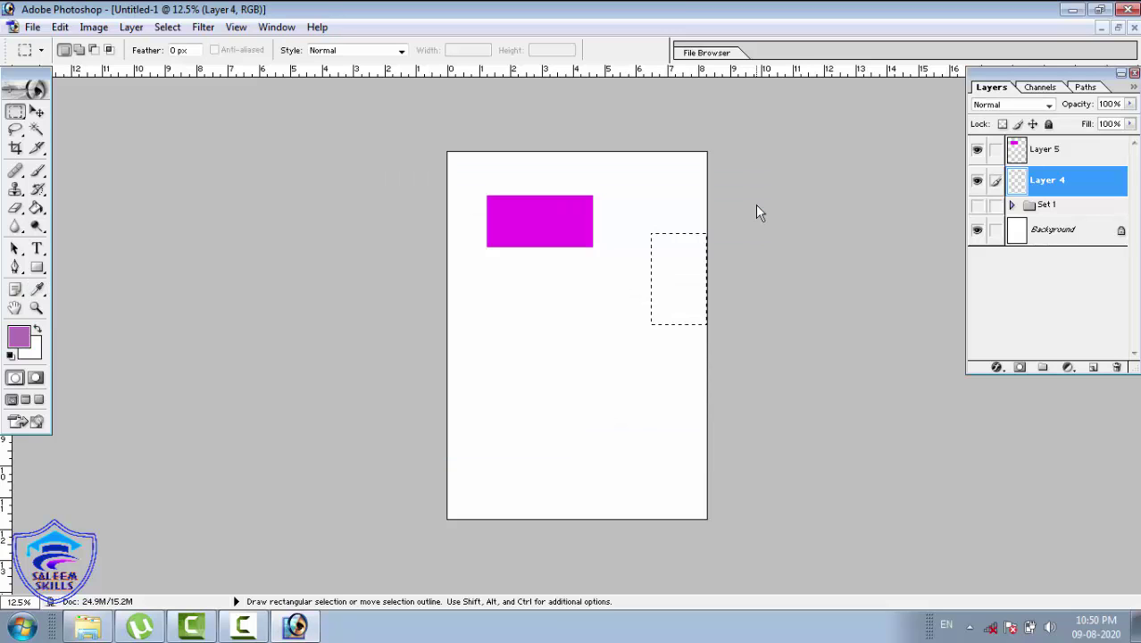
key("alt+BackSpace")
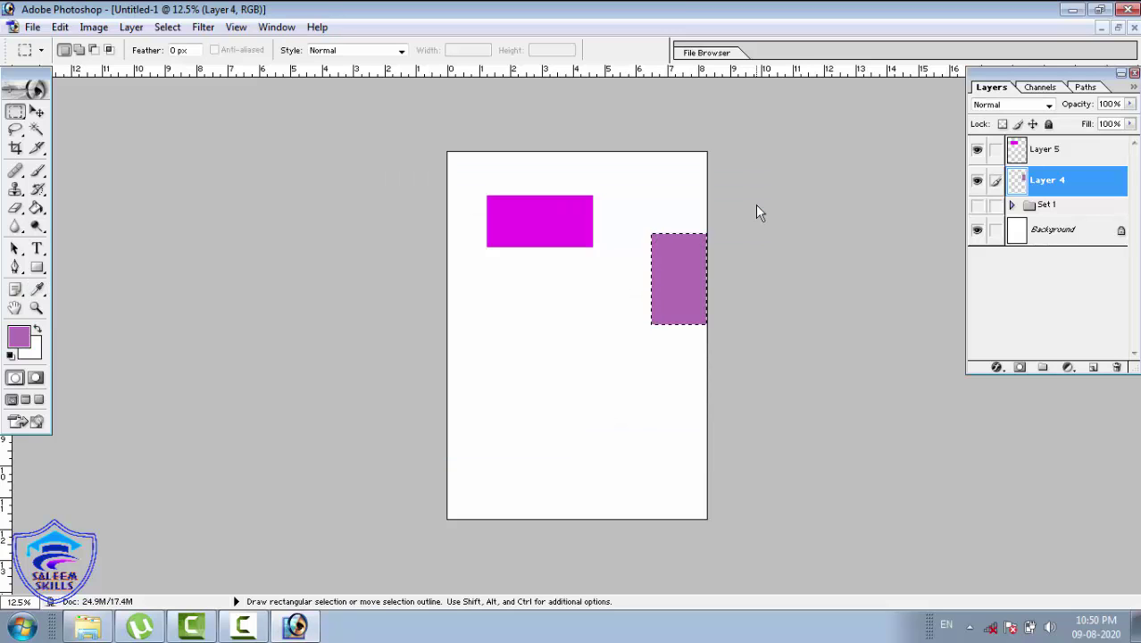
Hide Layer 5 and Layer 4, clear the selection, and toggle each layer's visibility on and off again
left_click(977, 151)
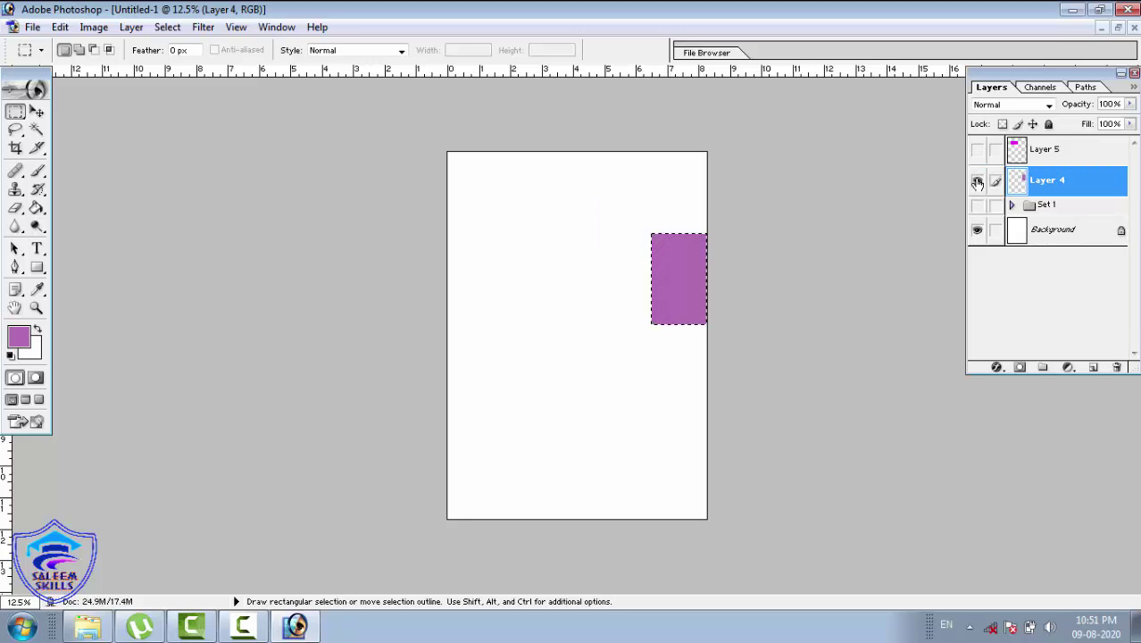
left_click(977, 181)
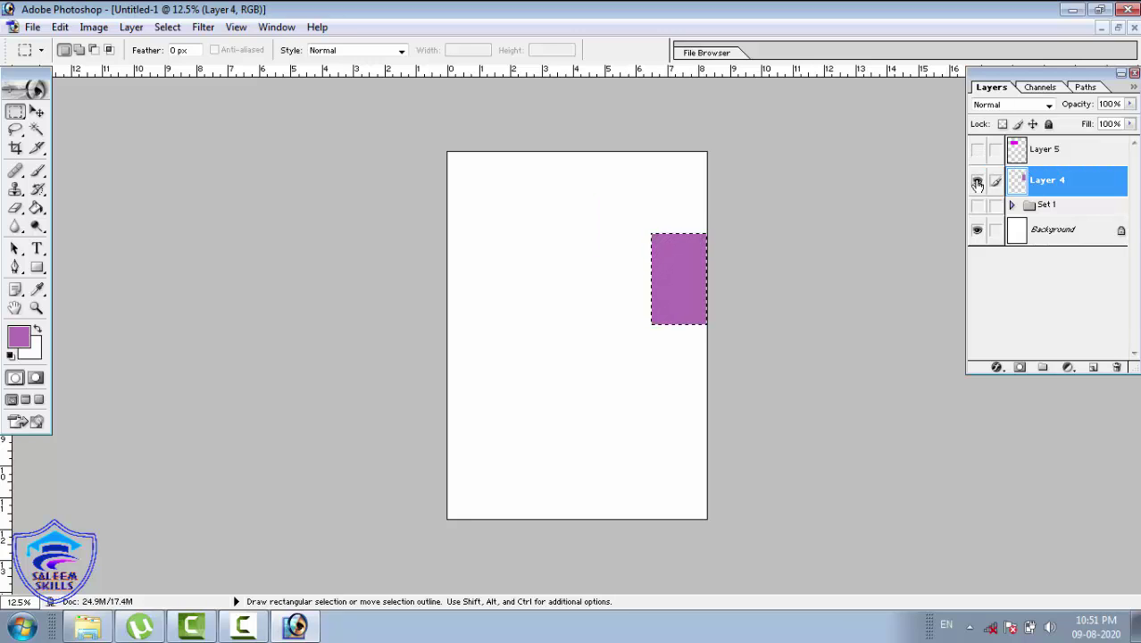
left_click(538, 269)
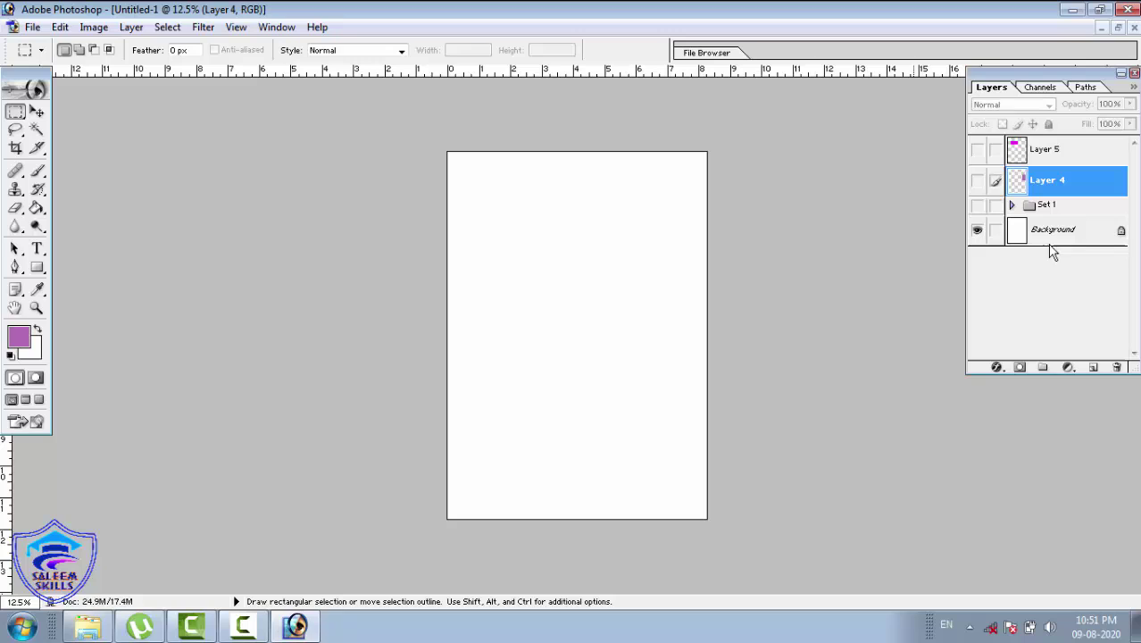
left_click(977, 182)
left_click(976, 182)
left_click(978, 149)
left_click(978, 149)
Expand Set 1 to view its layers, make the set visible, and collapse it again
left_click(1011, 205)
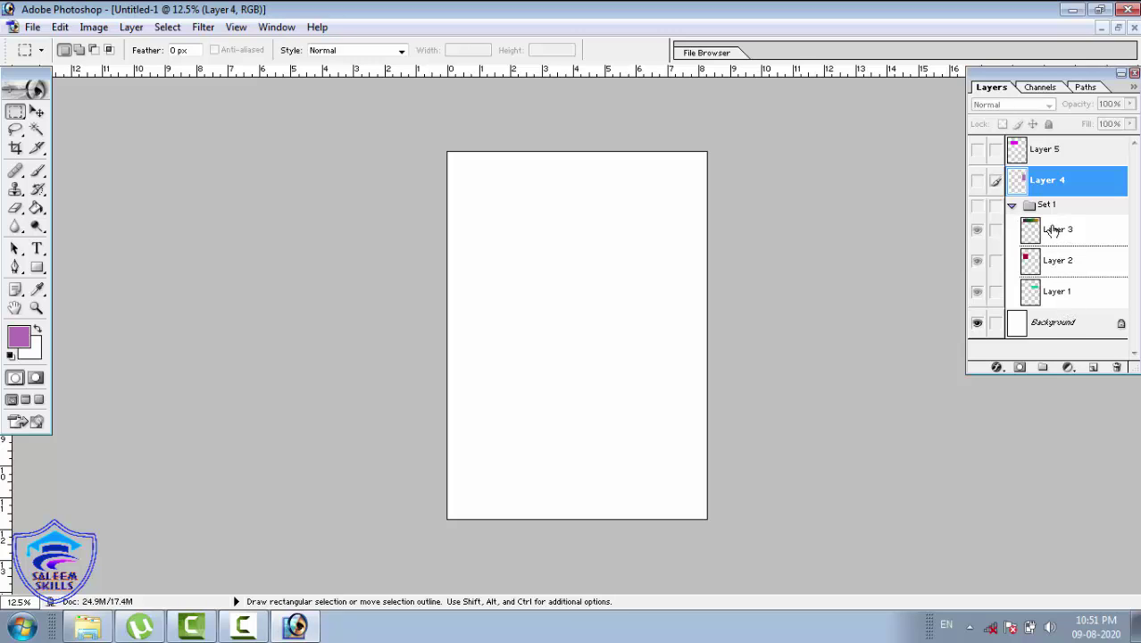
left_click(977, 212)
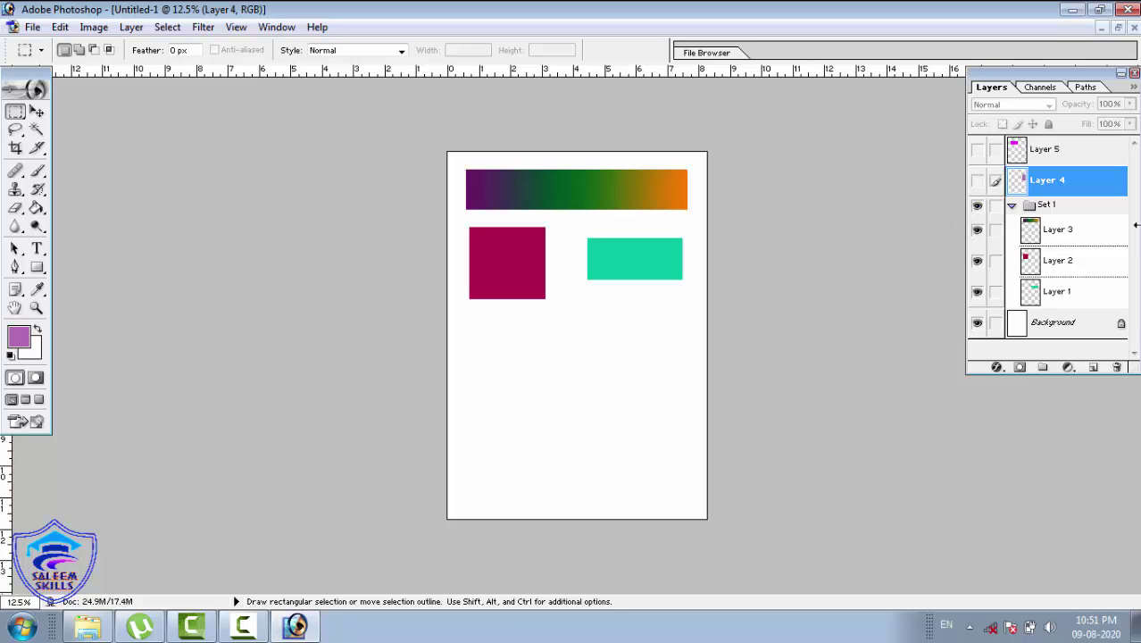
left_click(1013, 208)
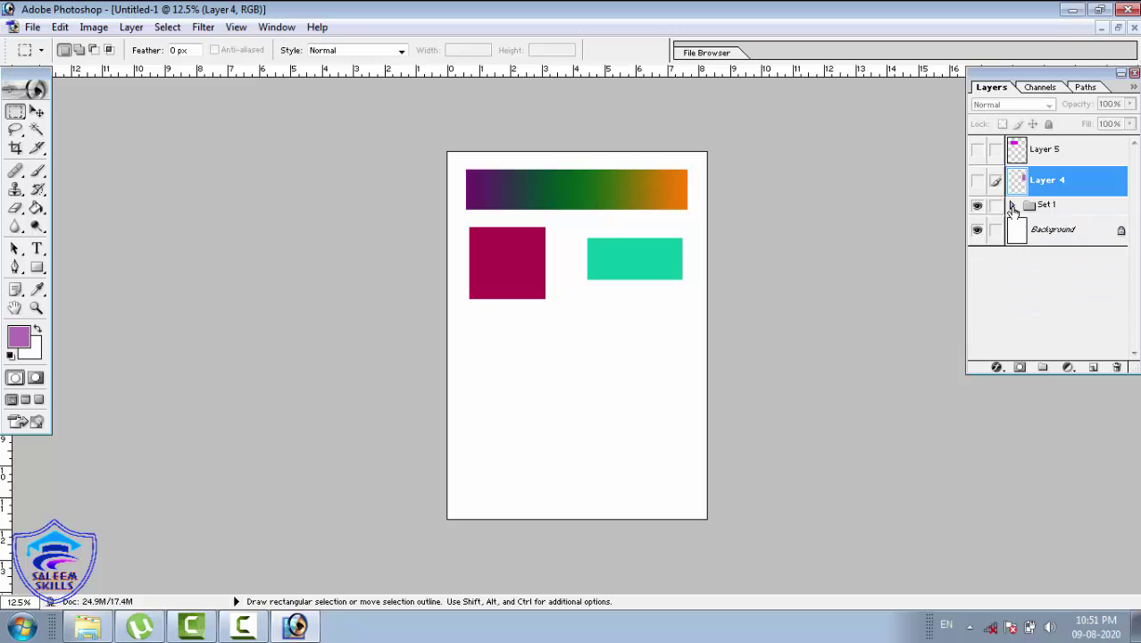
Select and hide Layer 5 again, and delete all hidden layers from the document
left_click(1035, 154)
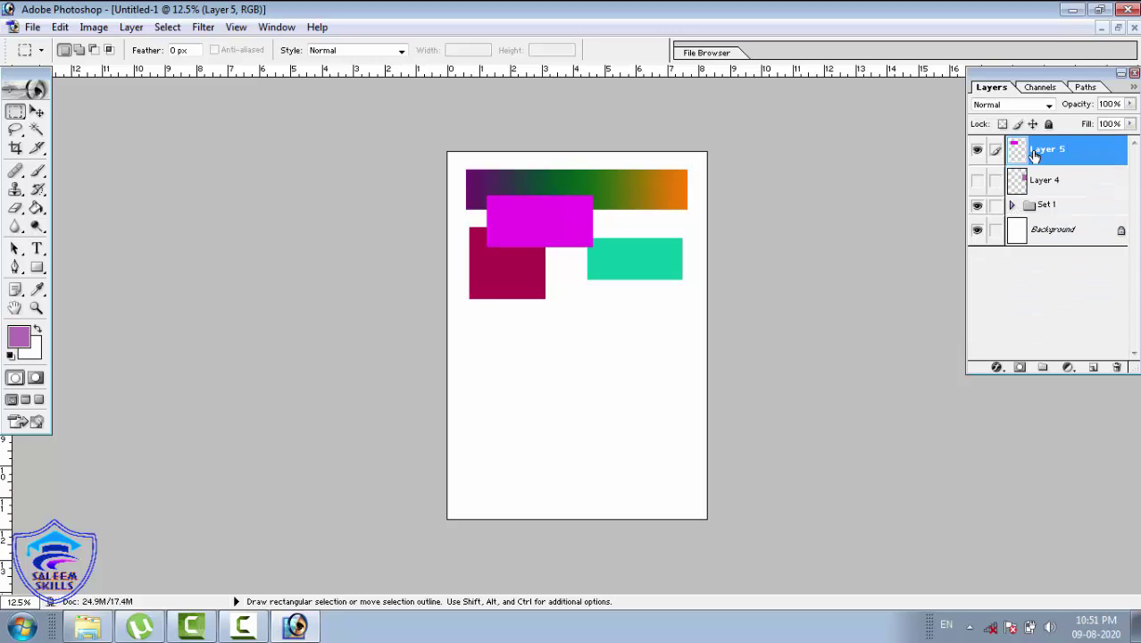
left_click(977, 153)
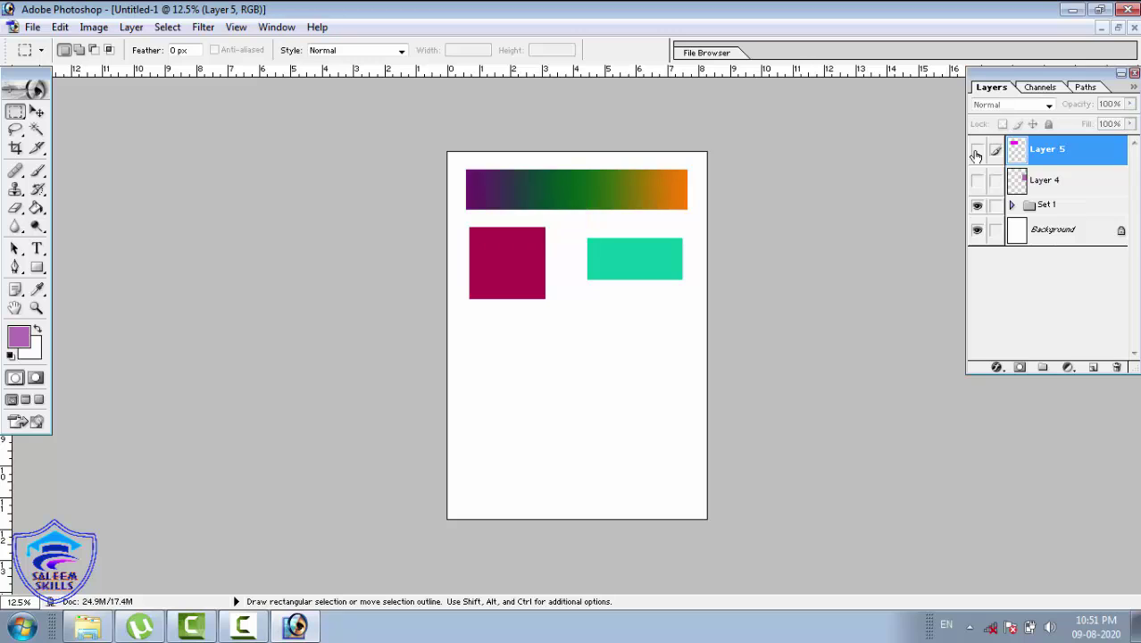
left_click(130, 27)
mouse_move(148, 50)
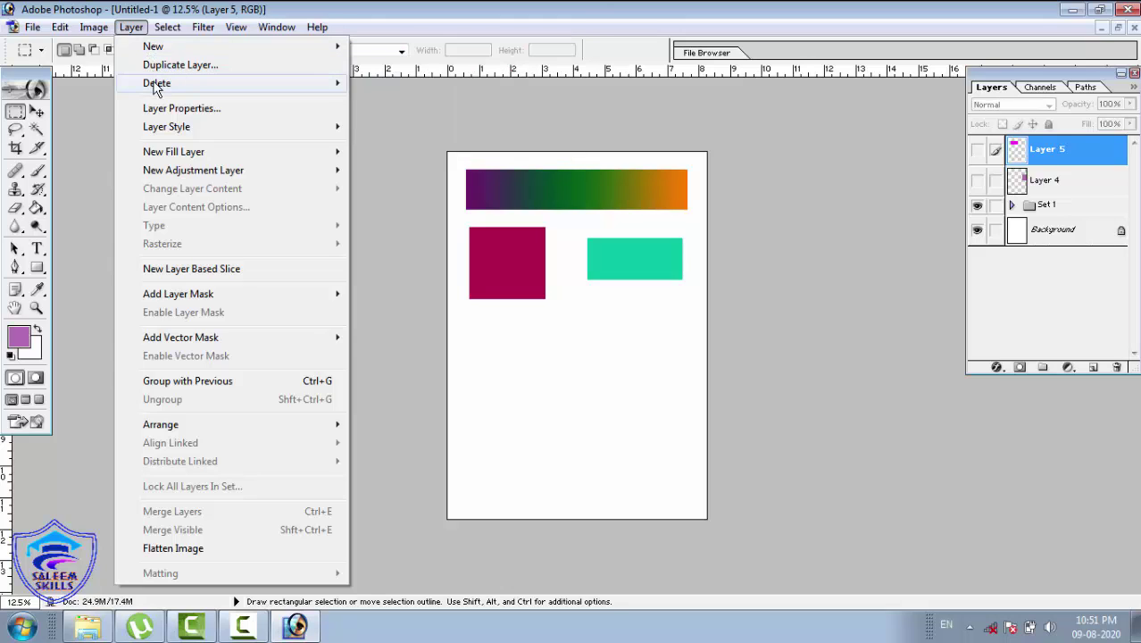
mouse_move(157, 88)
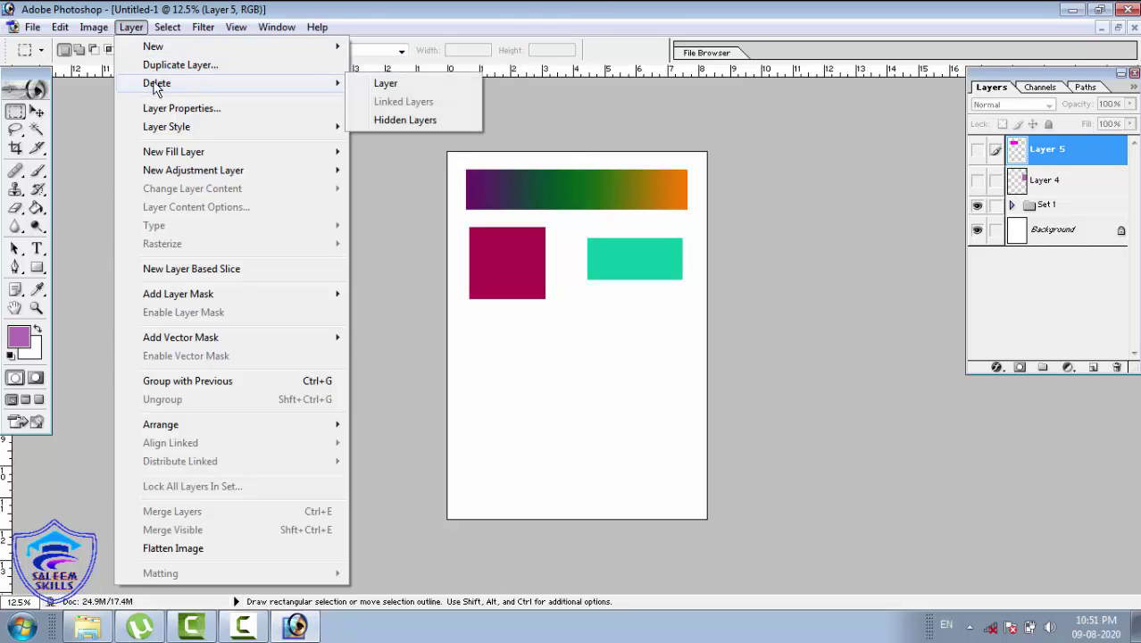
left_click(395, 121)
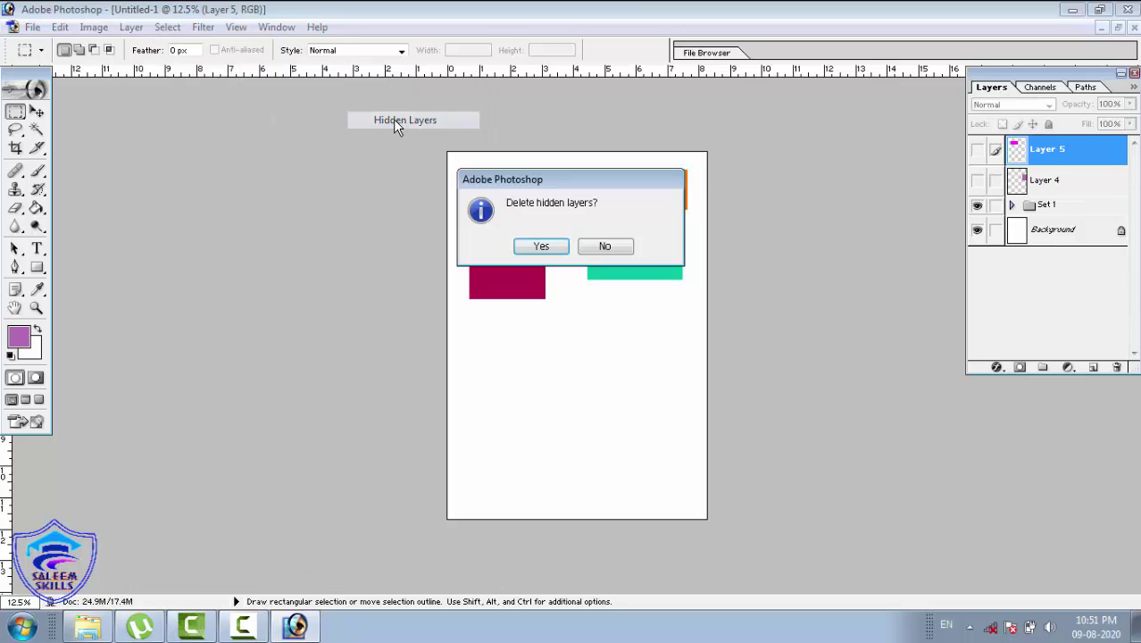
left_click(539, 248)
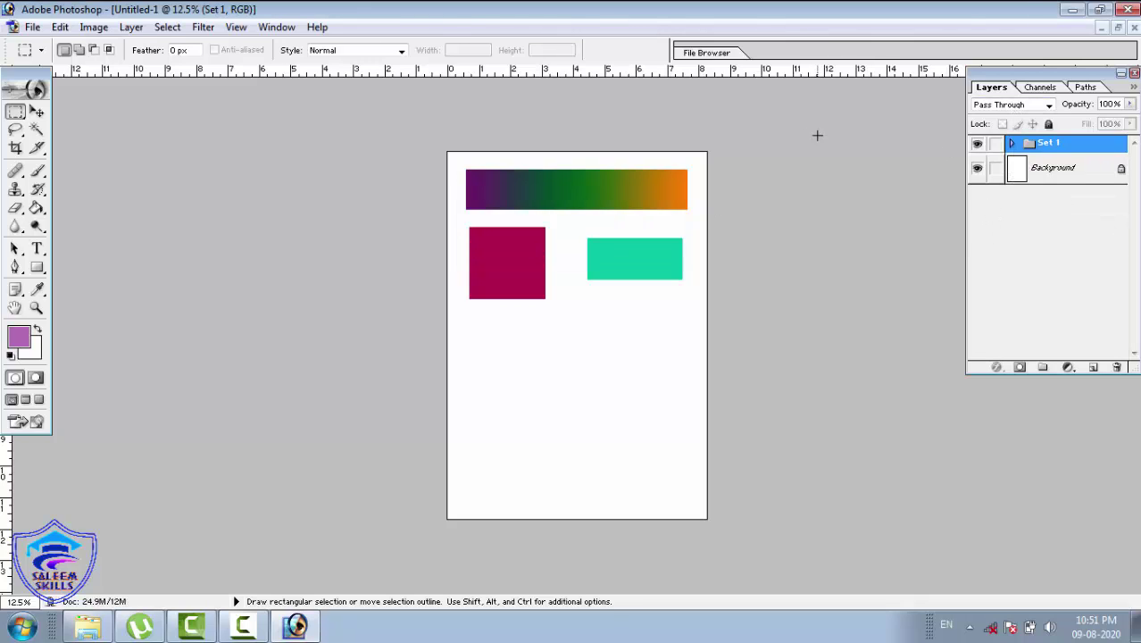
Add a new empty layer above Set 1 and hide the set
left_click(130, 29)
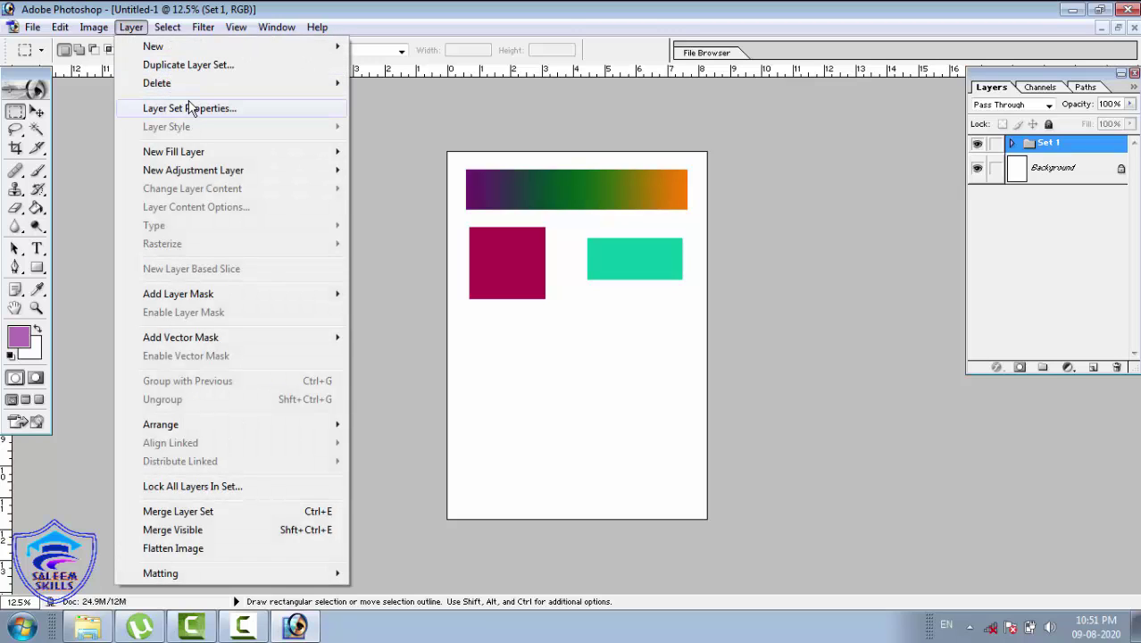
left_click(705, 325)
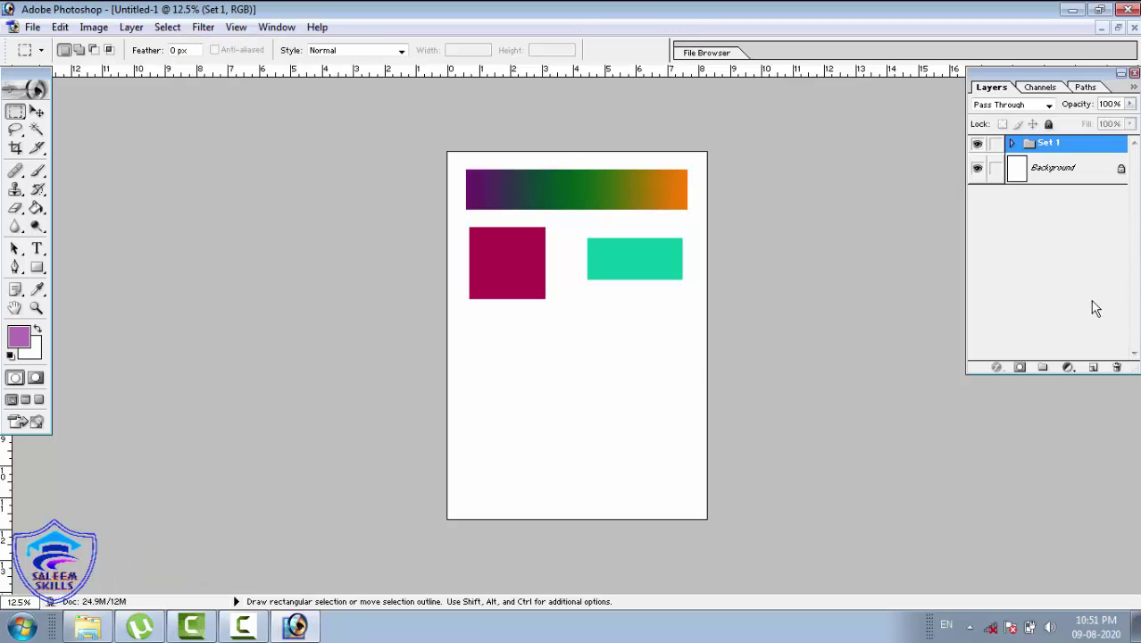
left_click(1094, 368)
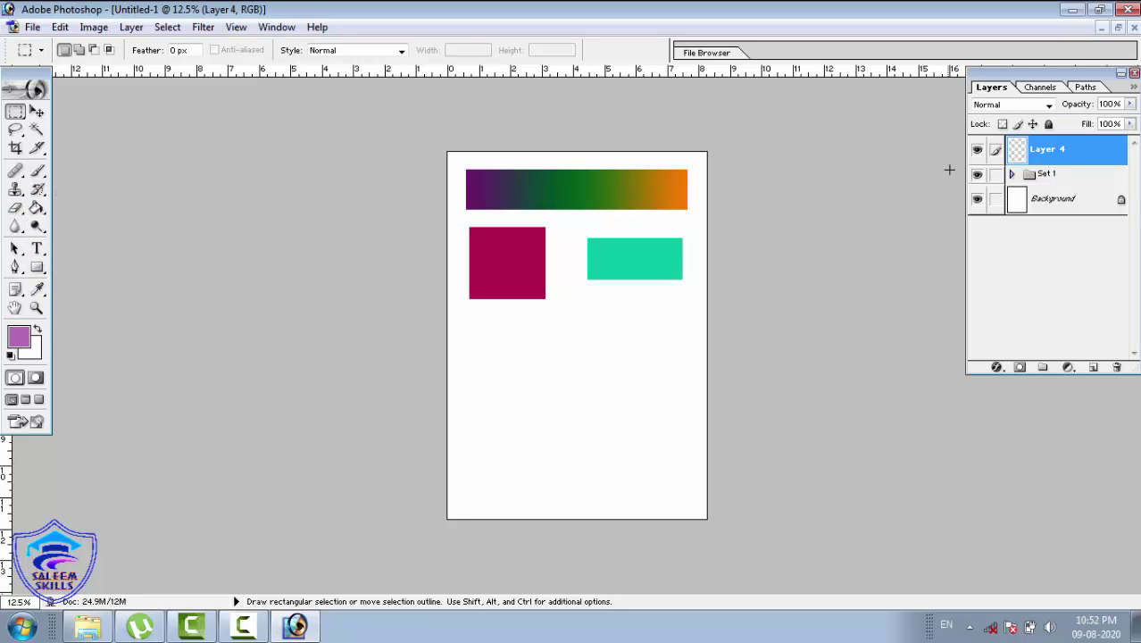
left_click(977, 175)
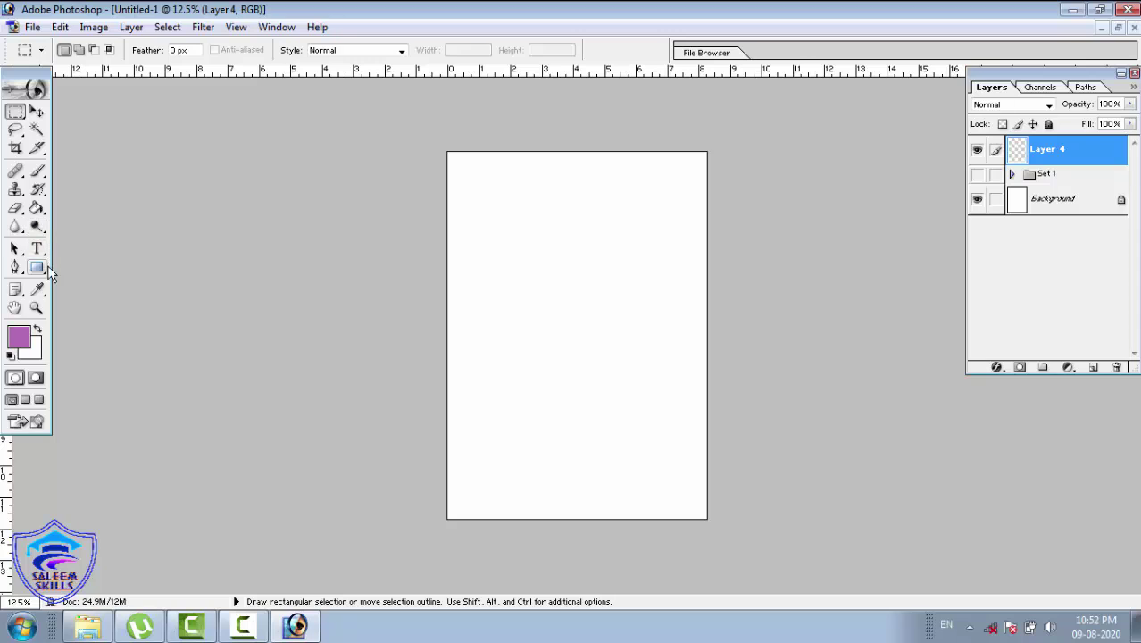
Draw a five-sided purple polygon shape about 3.5 inches wide and move it fully inside the page's upper-left area
left_click(36, 268)
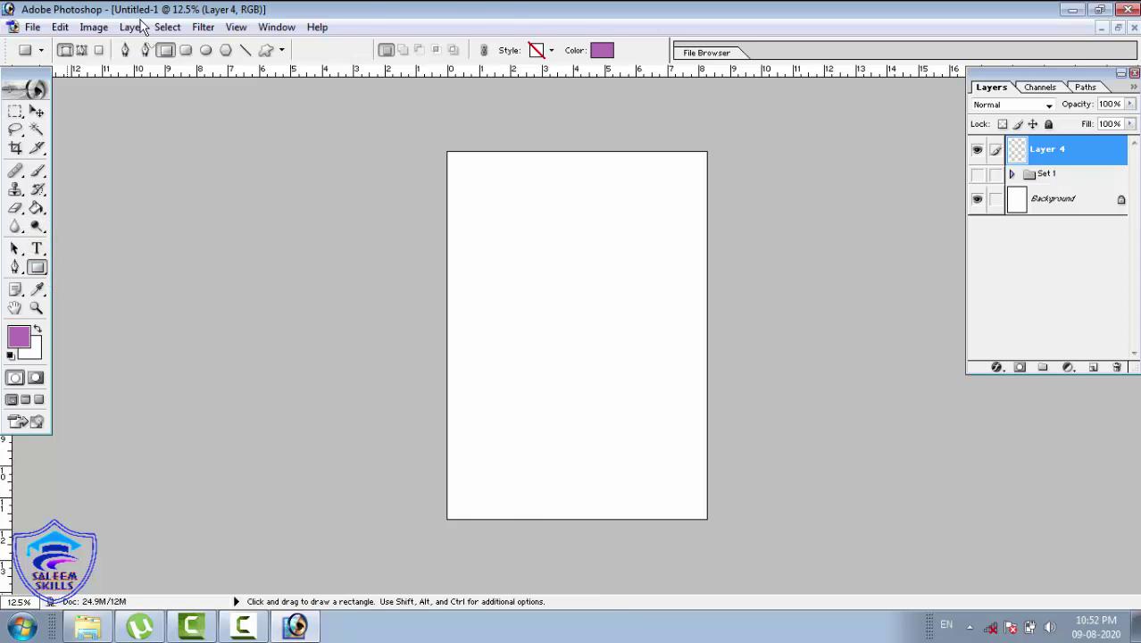
left_click(280, 51)
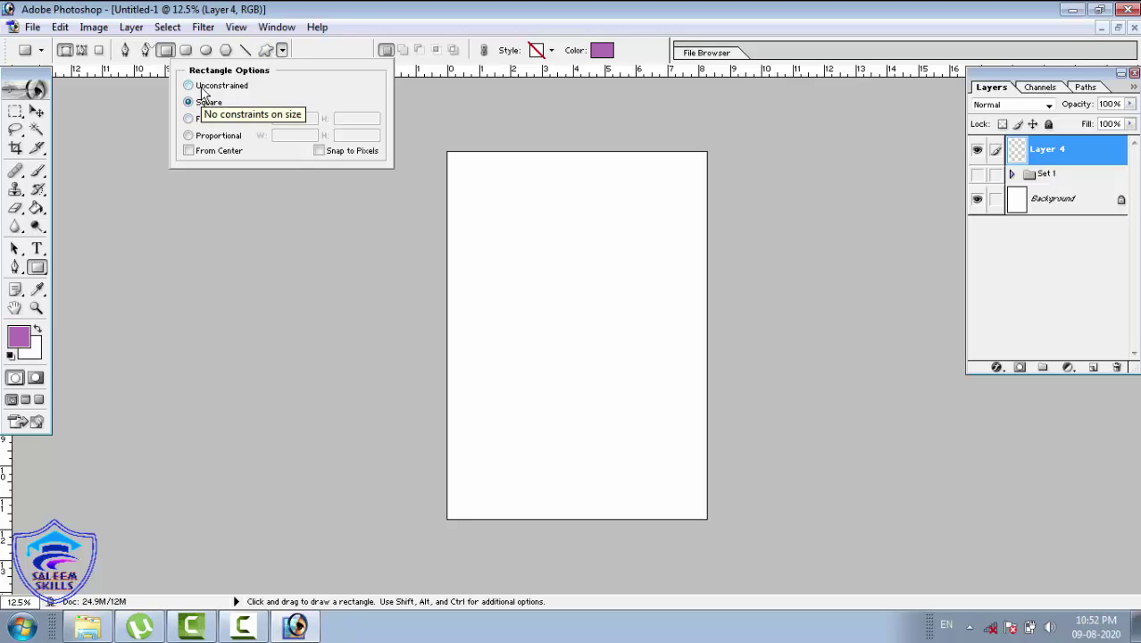
left_click(225, 51)
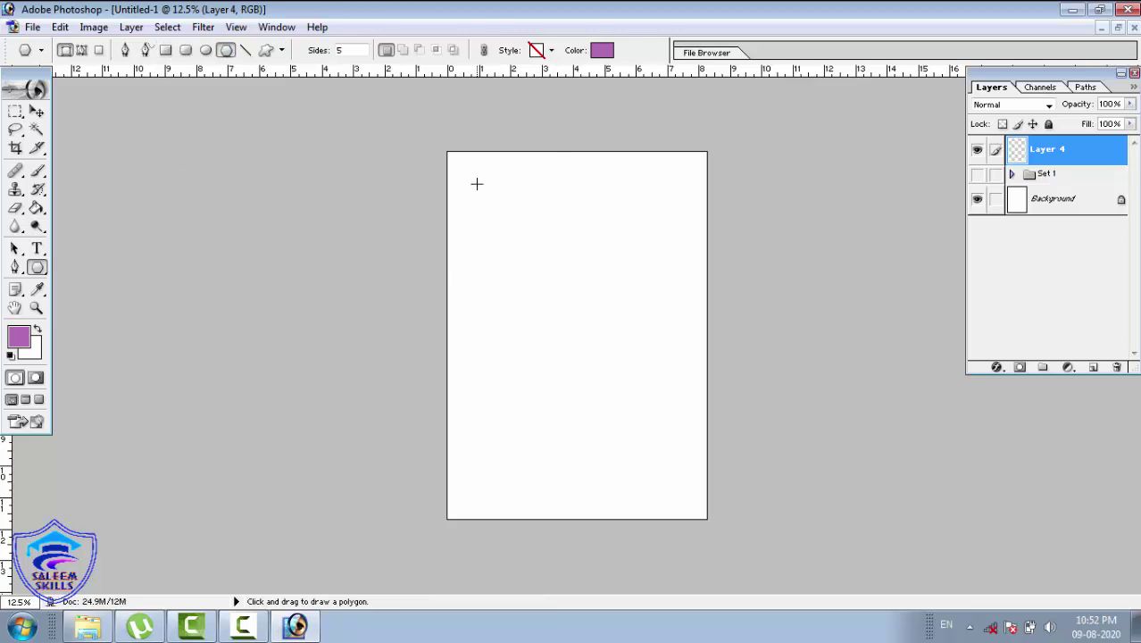
left_click_drag(477, 184, 521, 225)
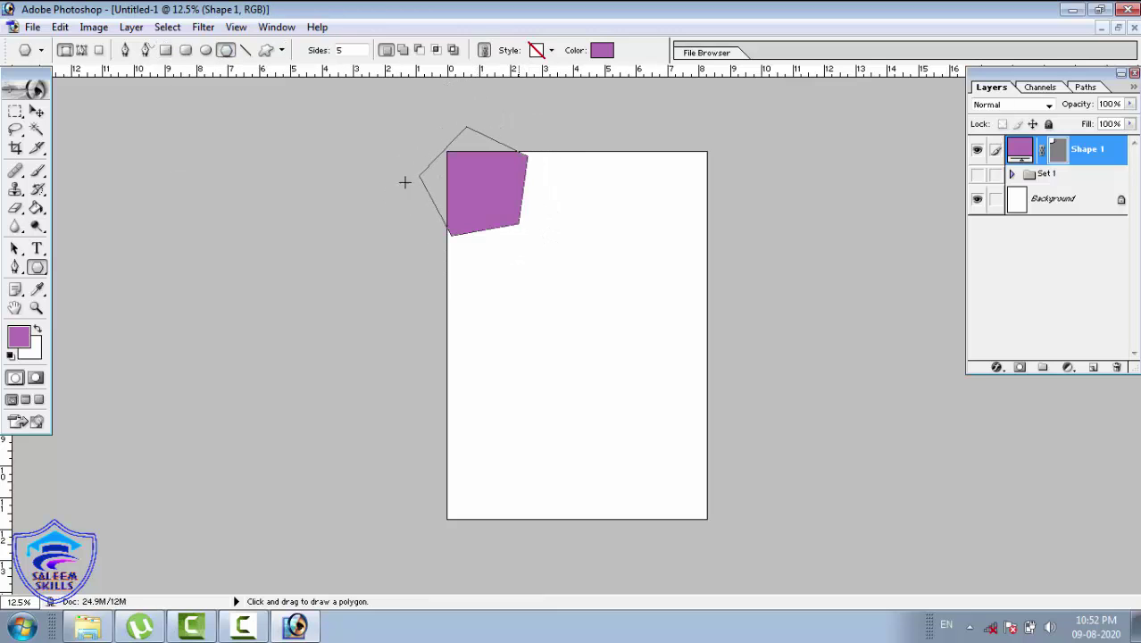
left_click(37, 111)
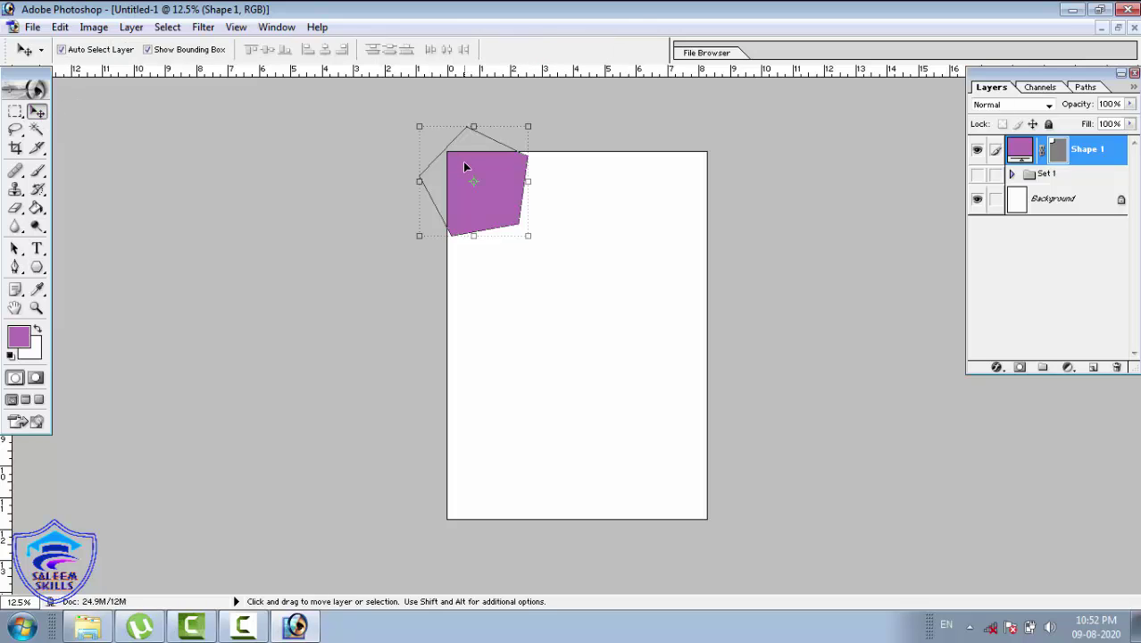
left_click_drag(465, 165, 511, 214)
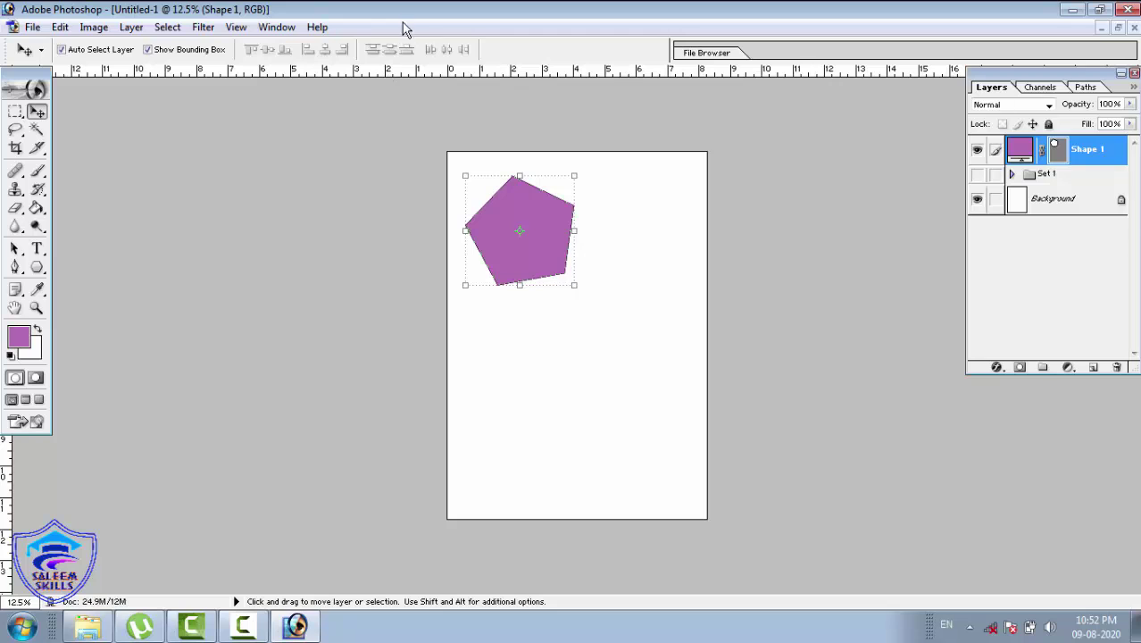
In the pentagon layer's properties, try the Orange label colour and set it to Green
left_click(125, 29)
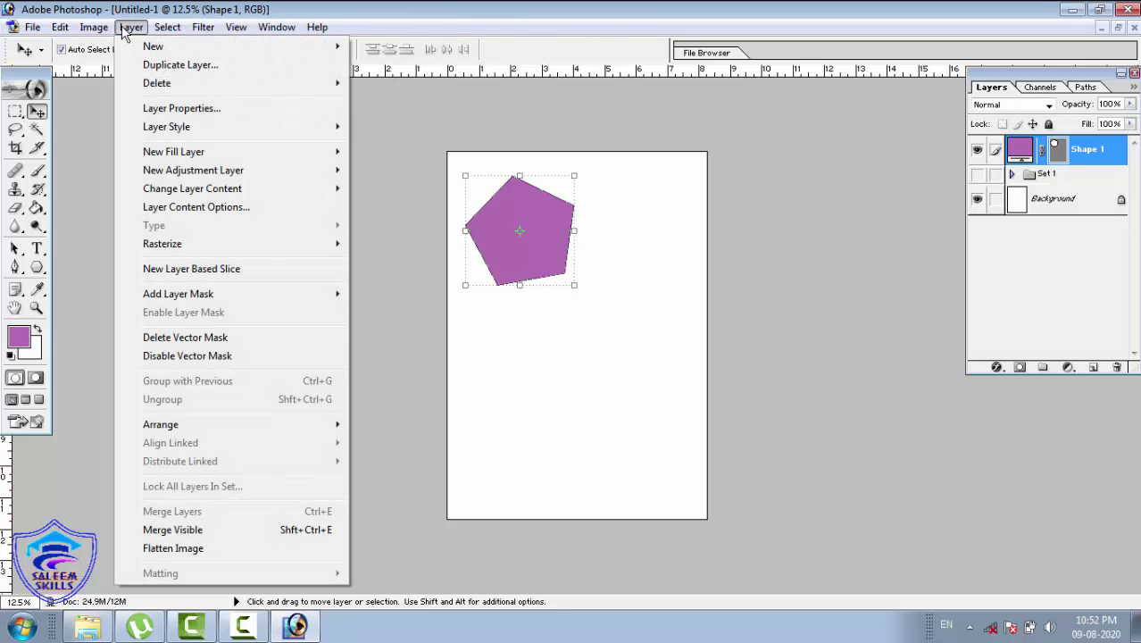
left_click(182, 108)
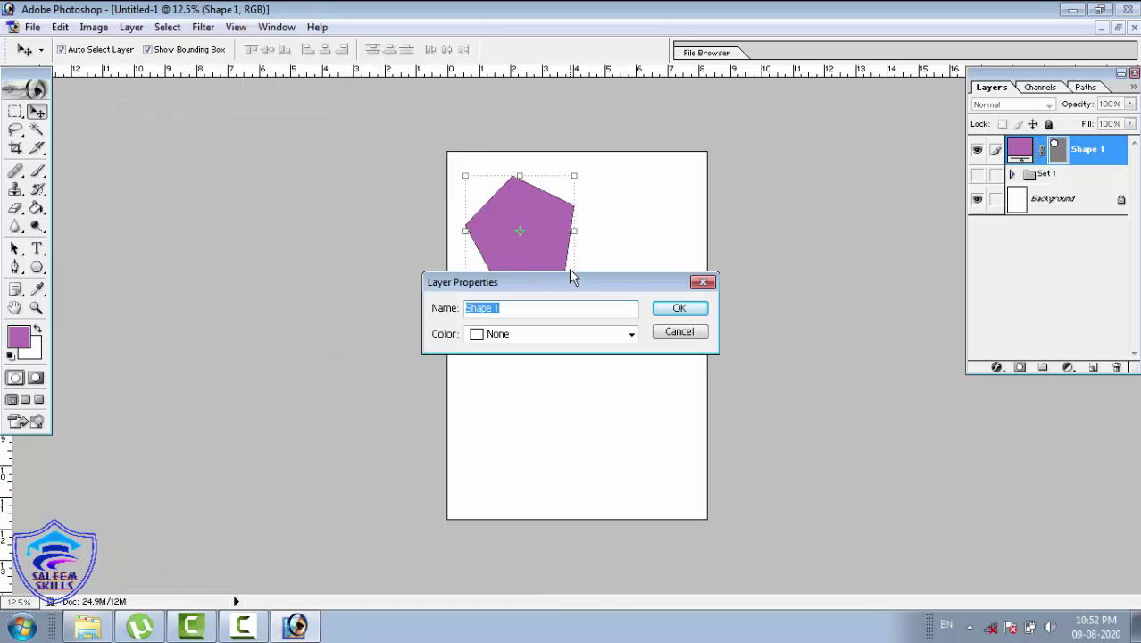
left_click_drag(571, 284, 771, 237)
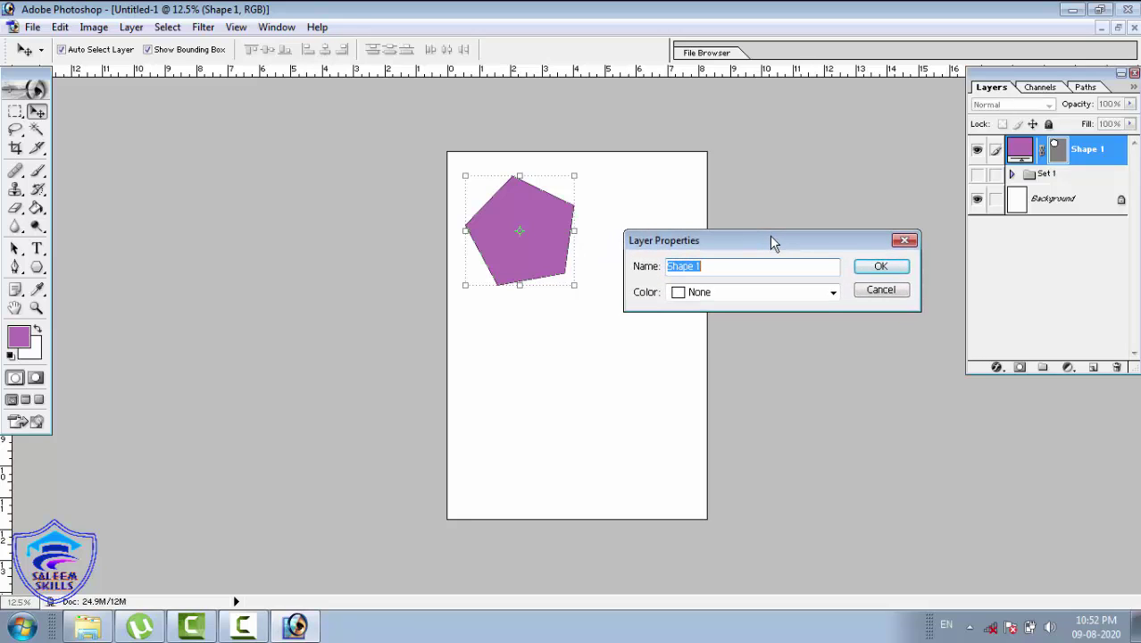
left_click(696, 298)
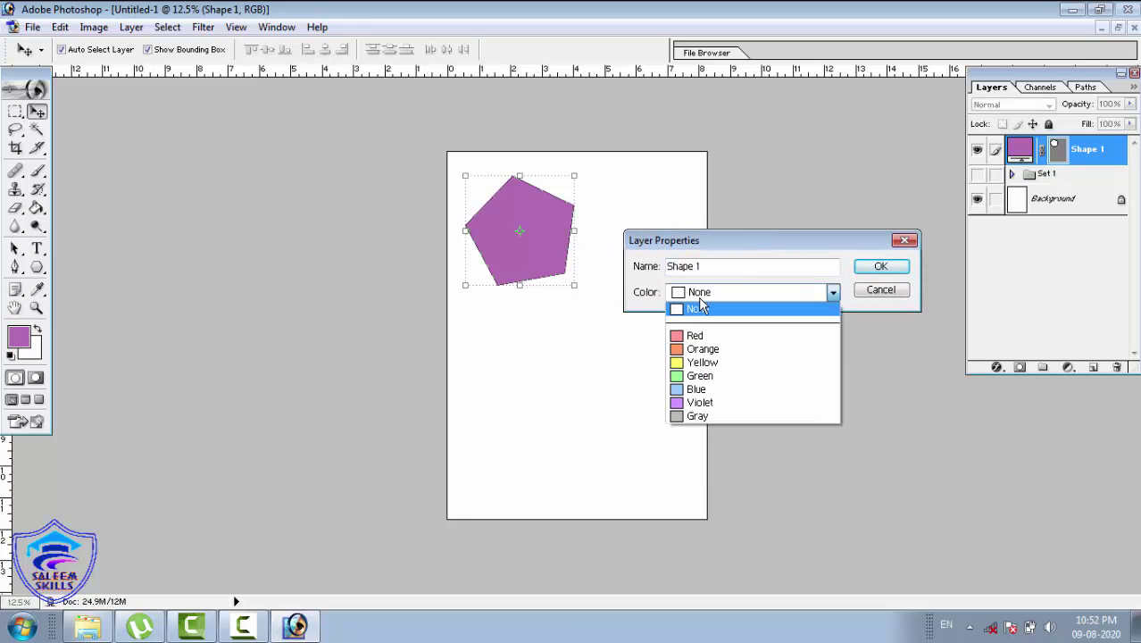
left_click(701, 352)
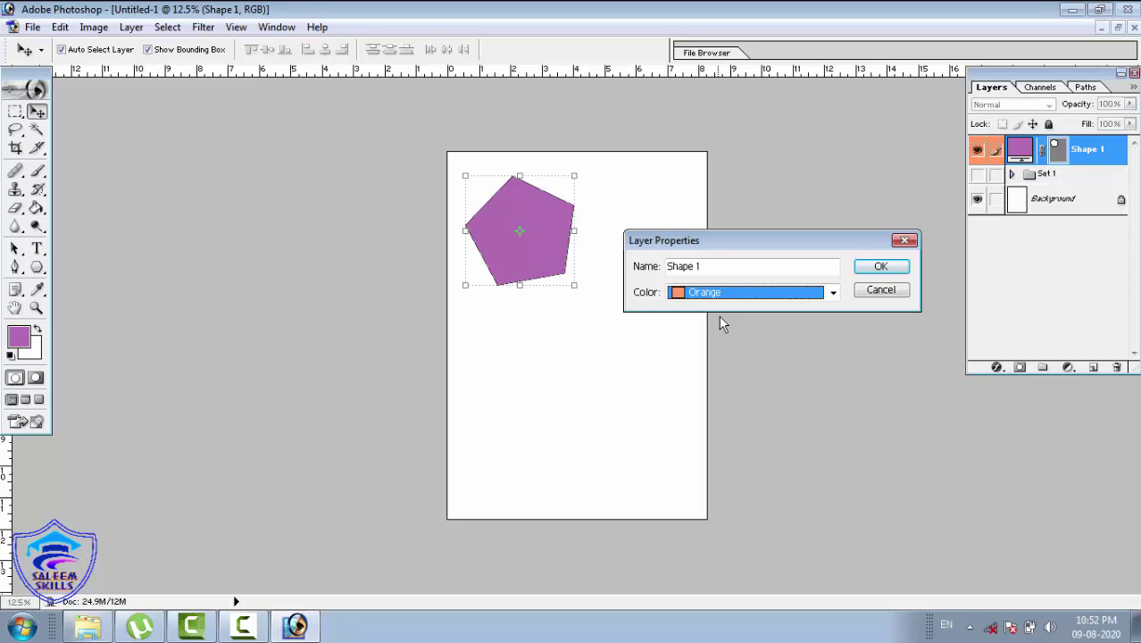
left_click(732, 295)
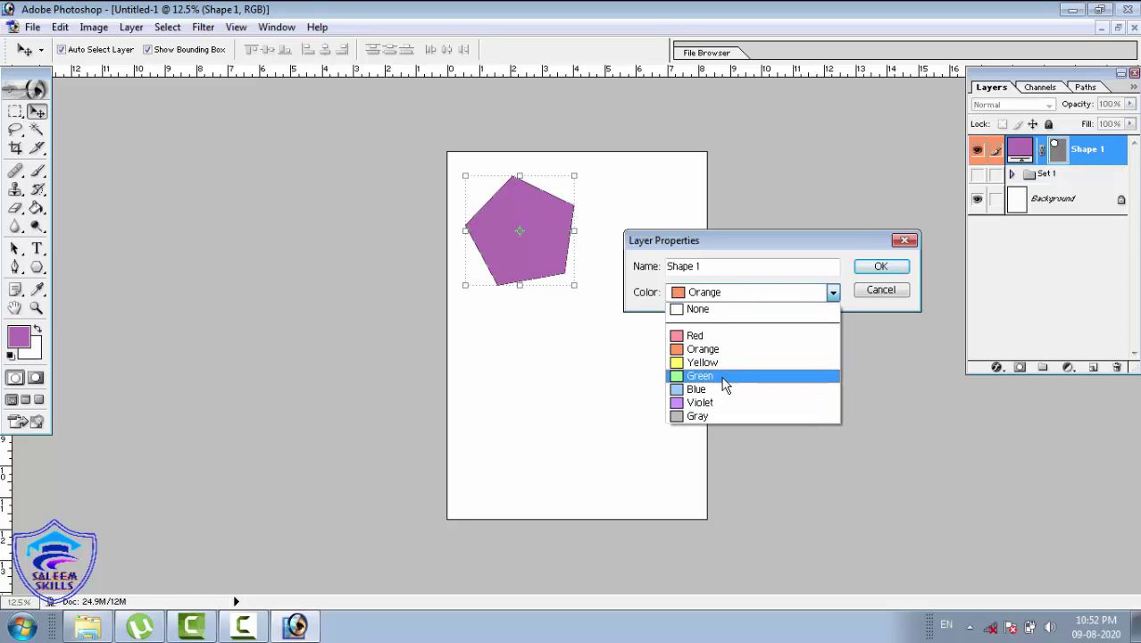
left_click(720, 378)
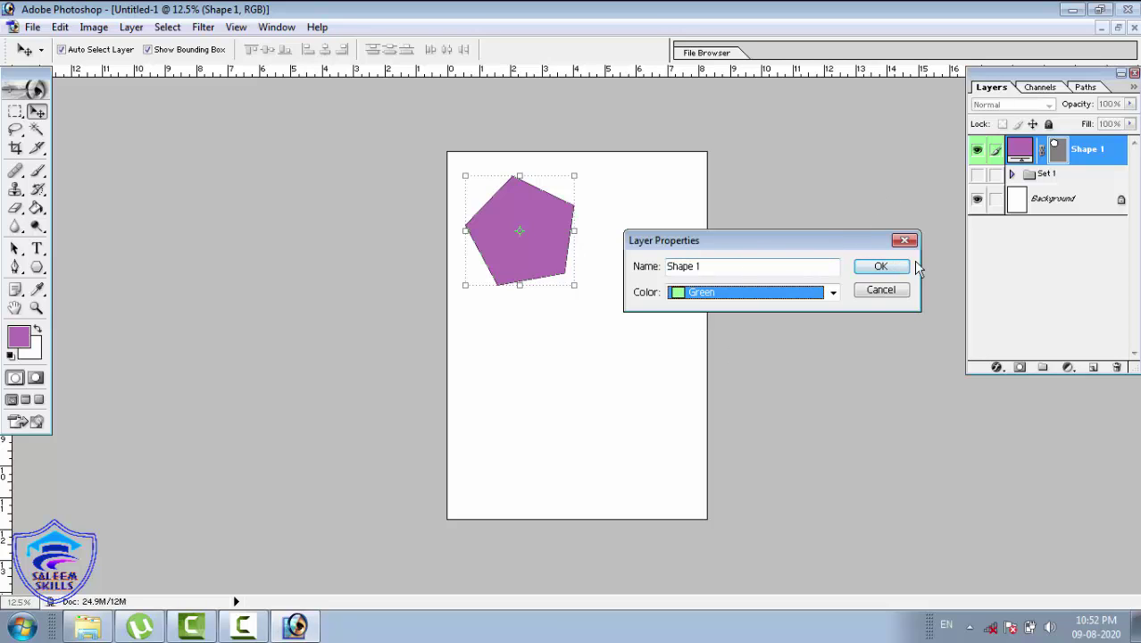
left_click(882, 267)
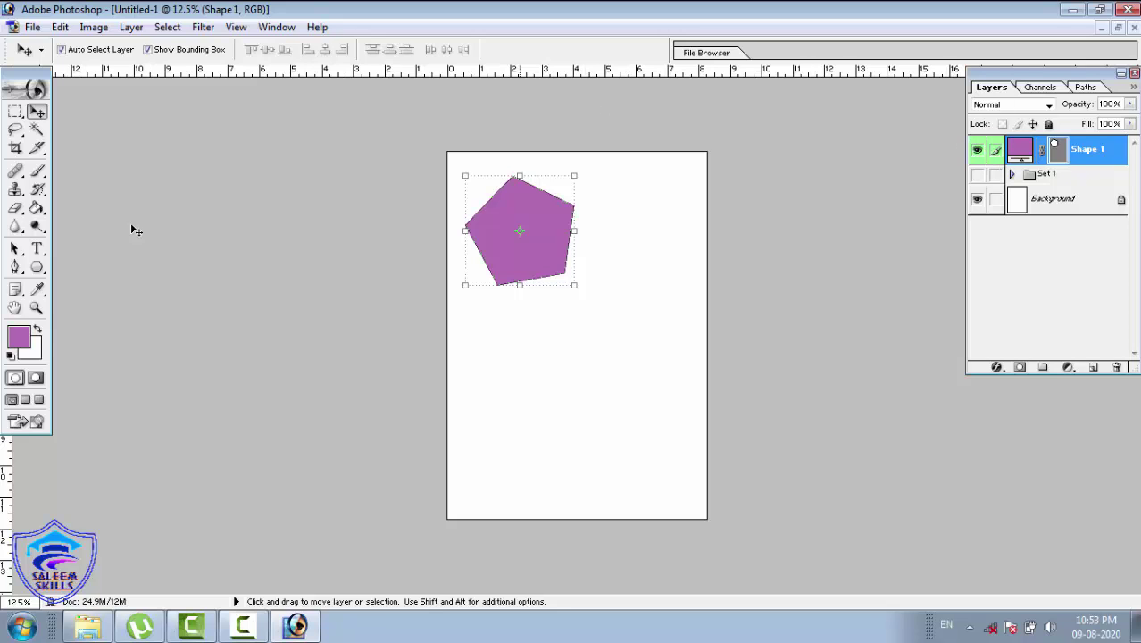
Review the layer style effects and other layer commands available for the pentagon shape layer
left_click(131, 27)
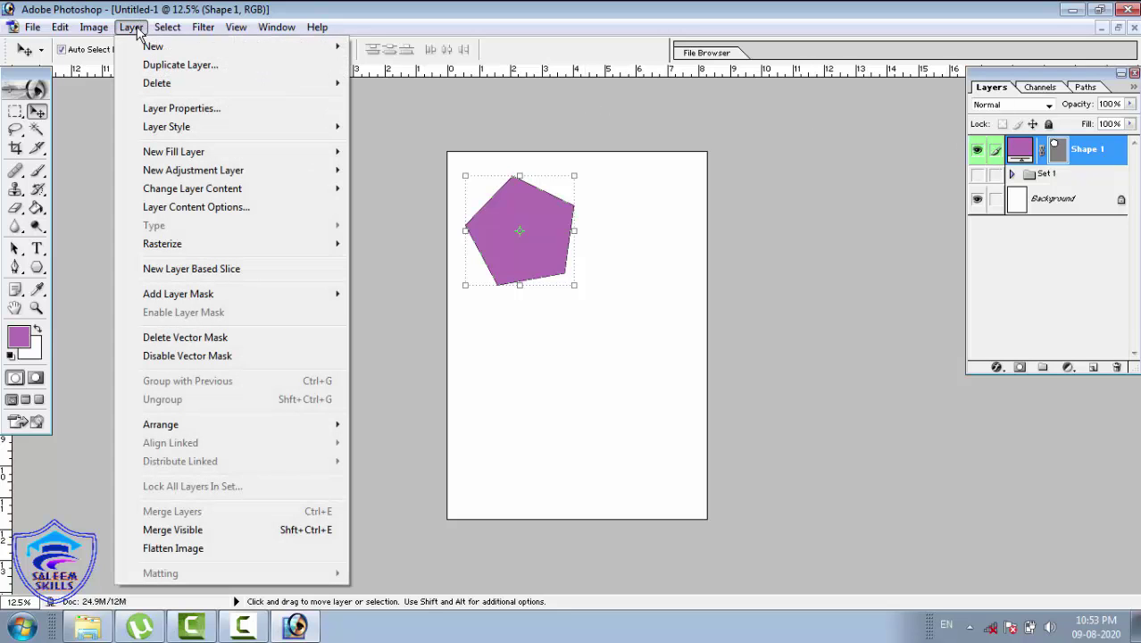
mouse_move(170, 127)
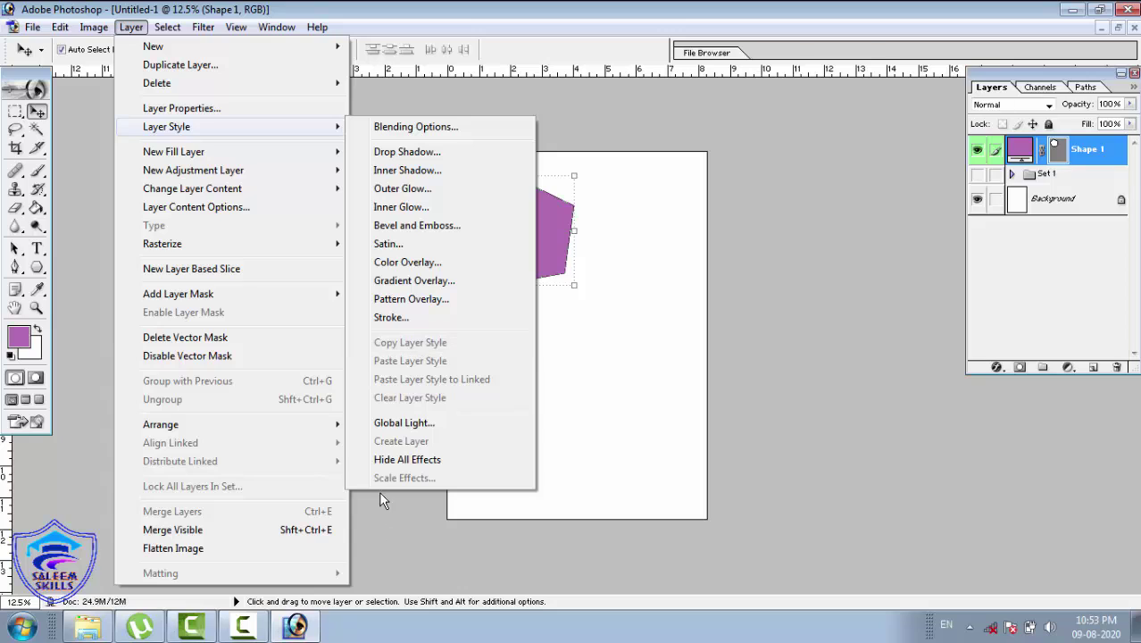
left_click(589, 386)
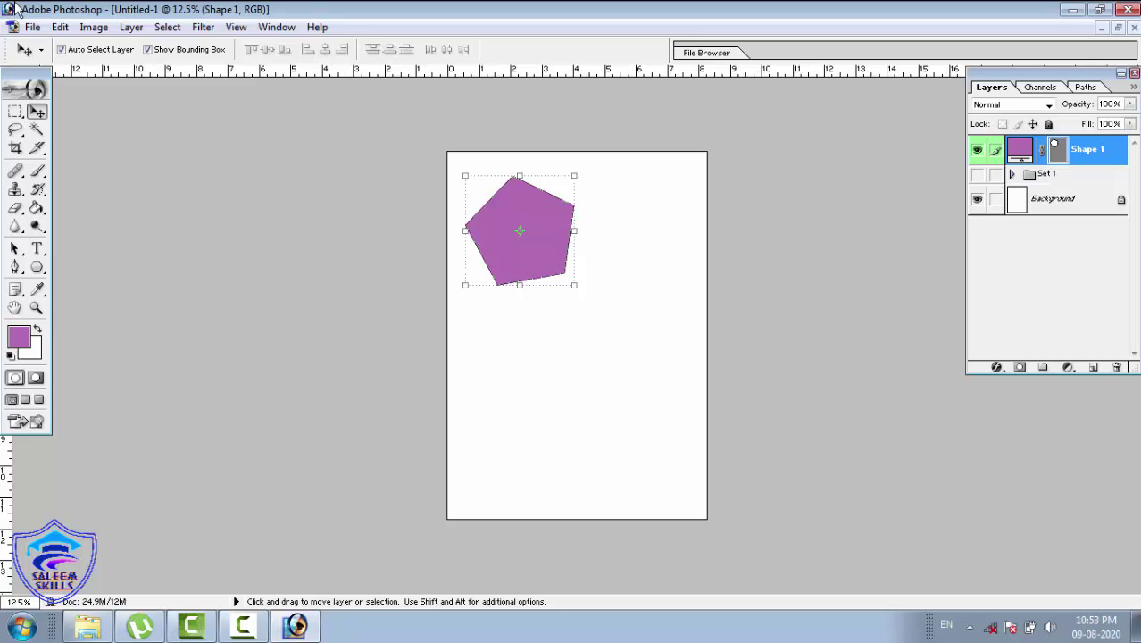
left_click(130, 27)
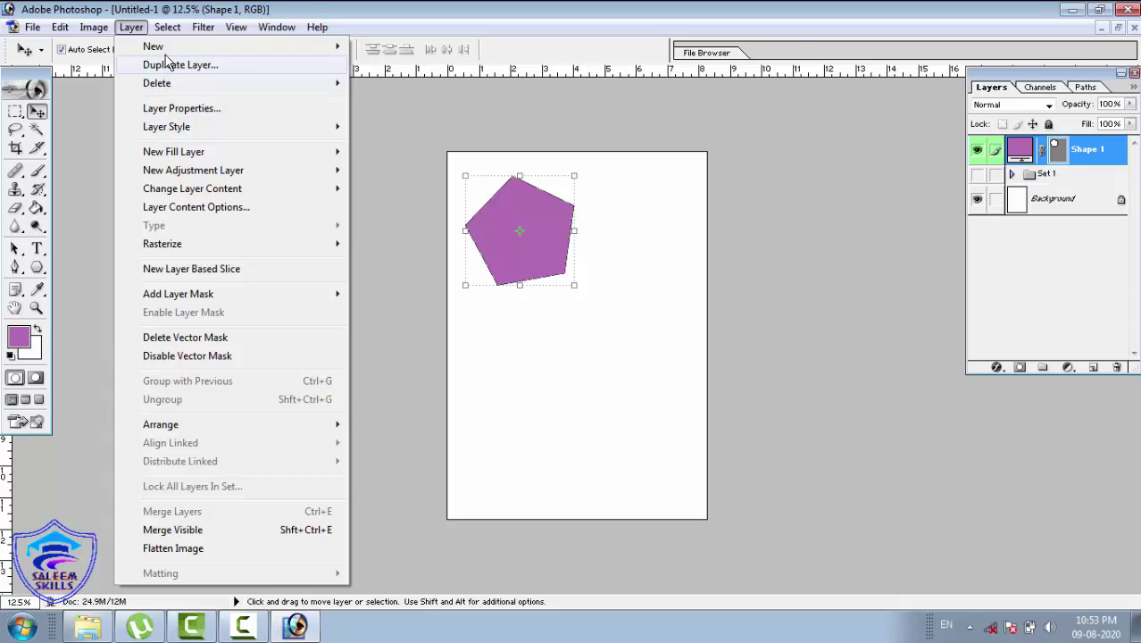
mouse_move(166, 85)
left_click(135, 29)
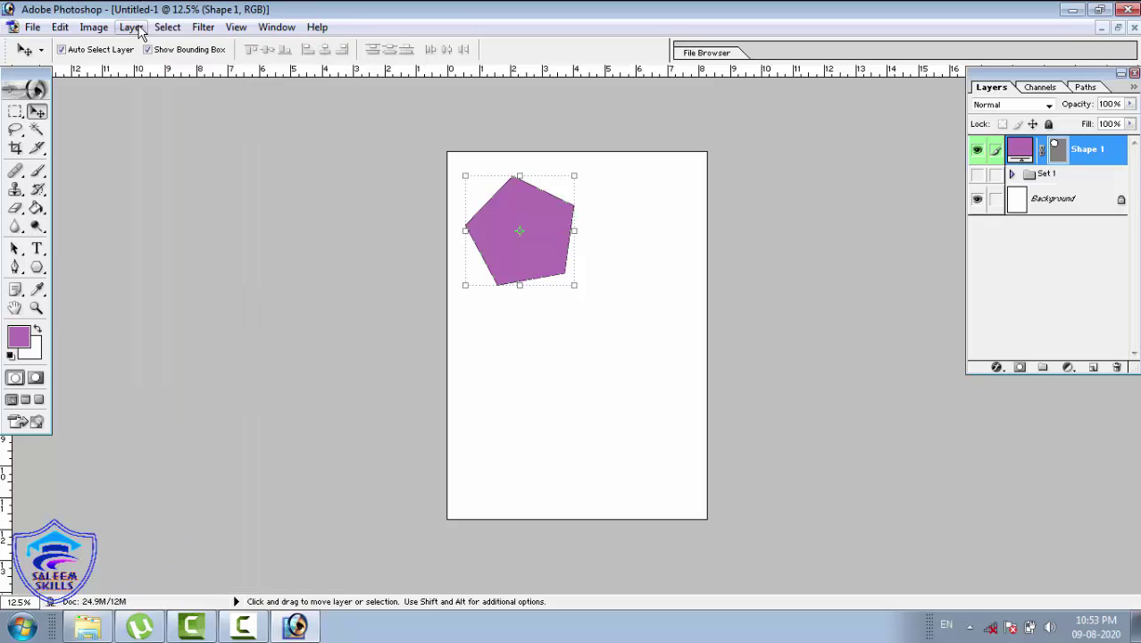
left_click(136, 28)
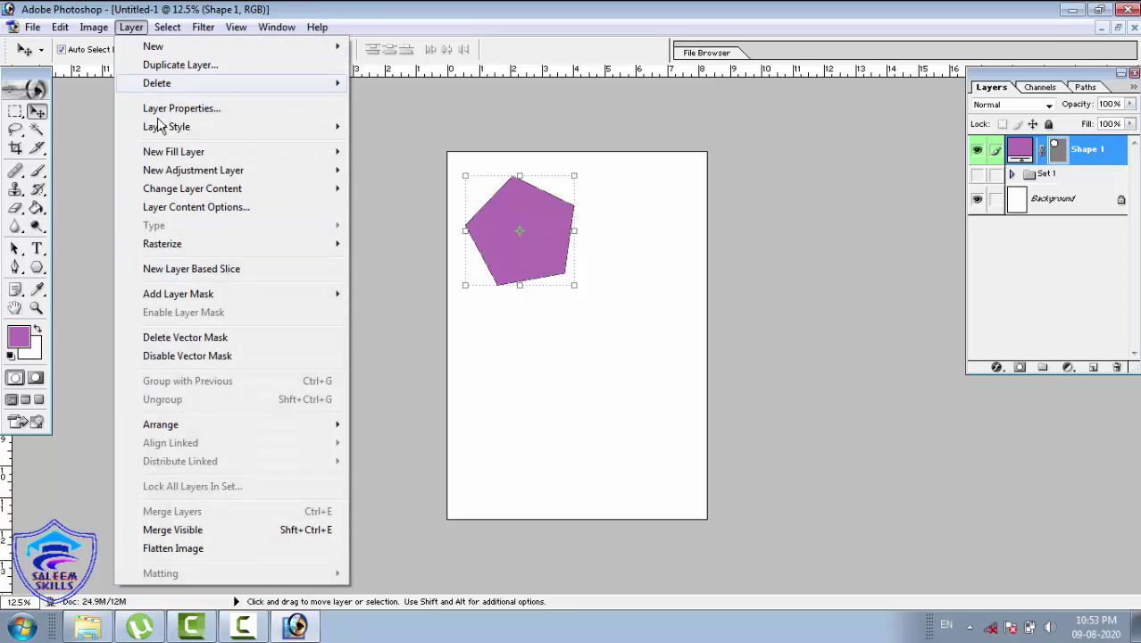
mouse_move(166, 30)
mouse_move(130, 28)
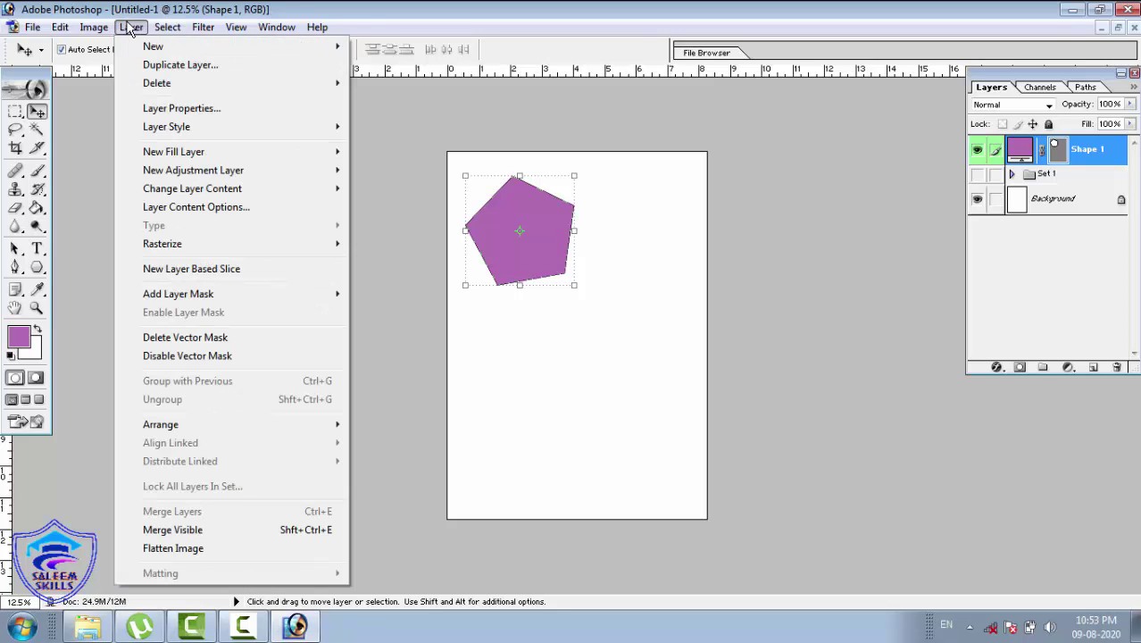